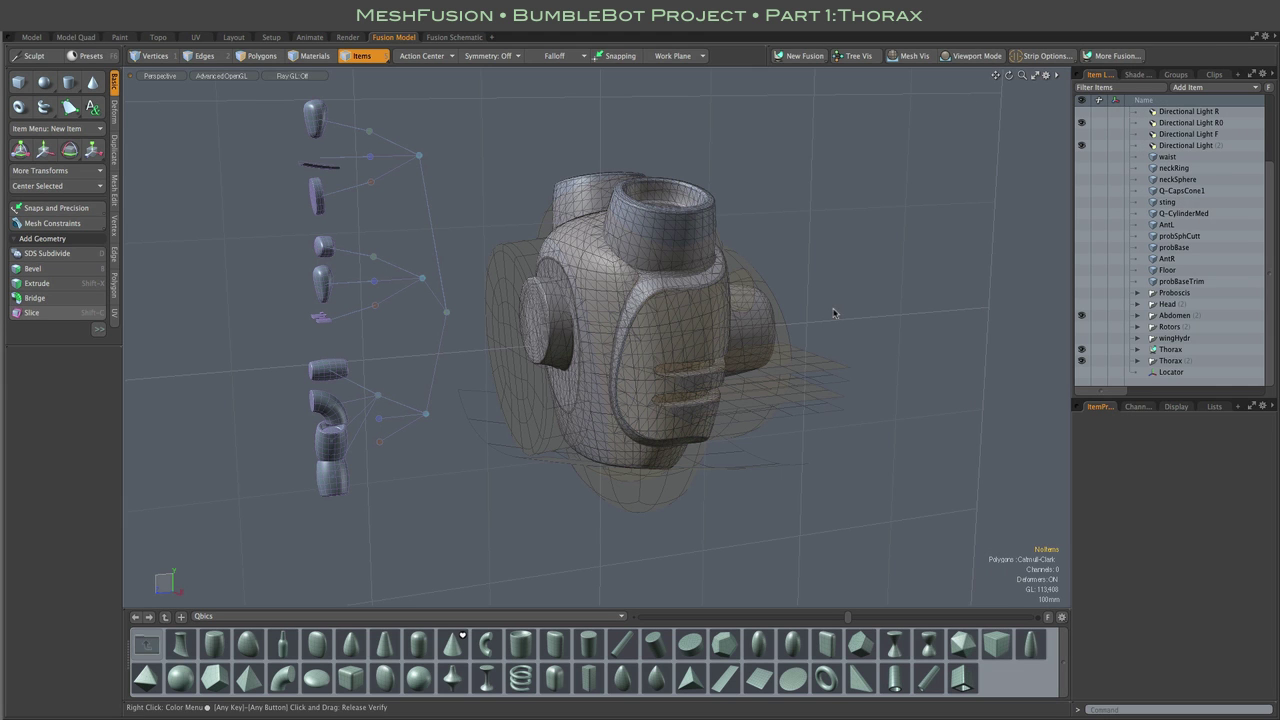
Examine the finished thorax fusion from several sides, highlighting its two main body source meshes
key(alt)
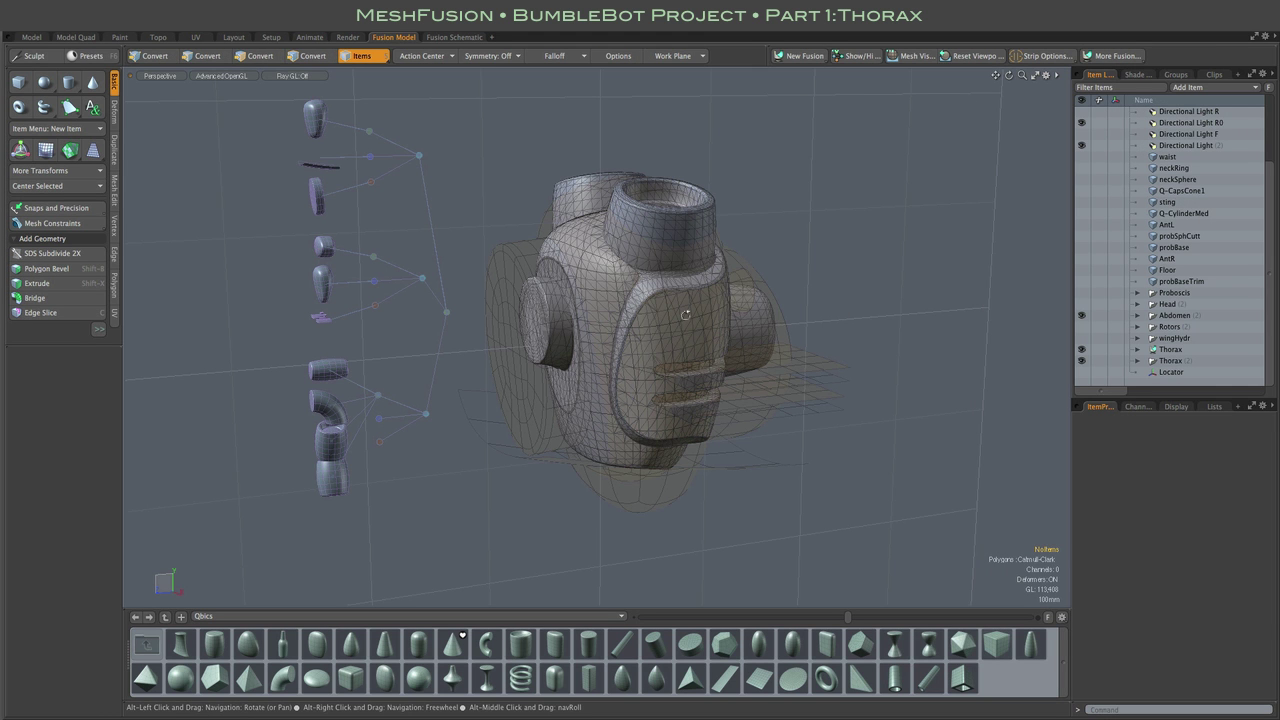
alt+drag(648, 321, 515, 348)
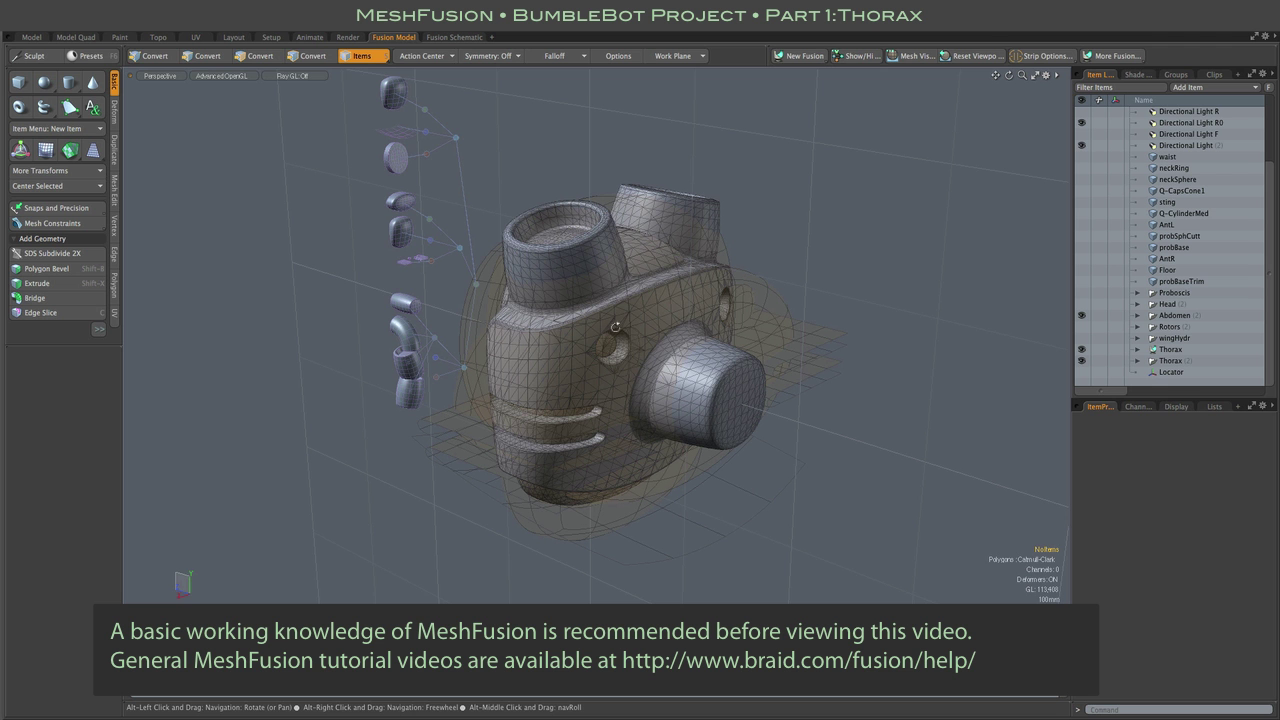
alt+drag(564, 428, 666, 406)
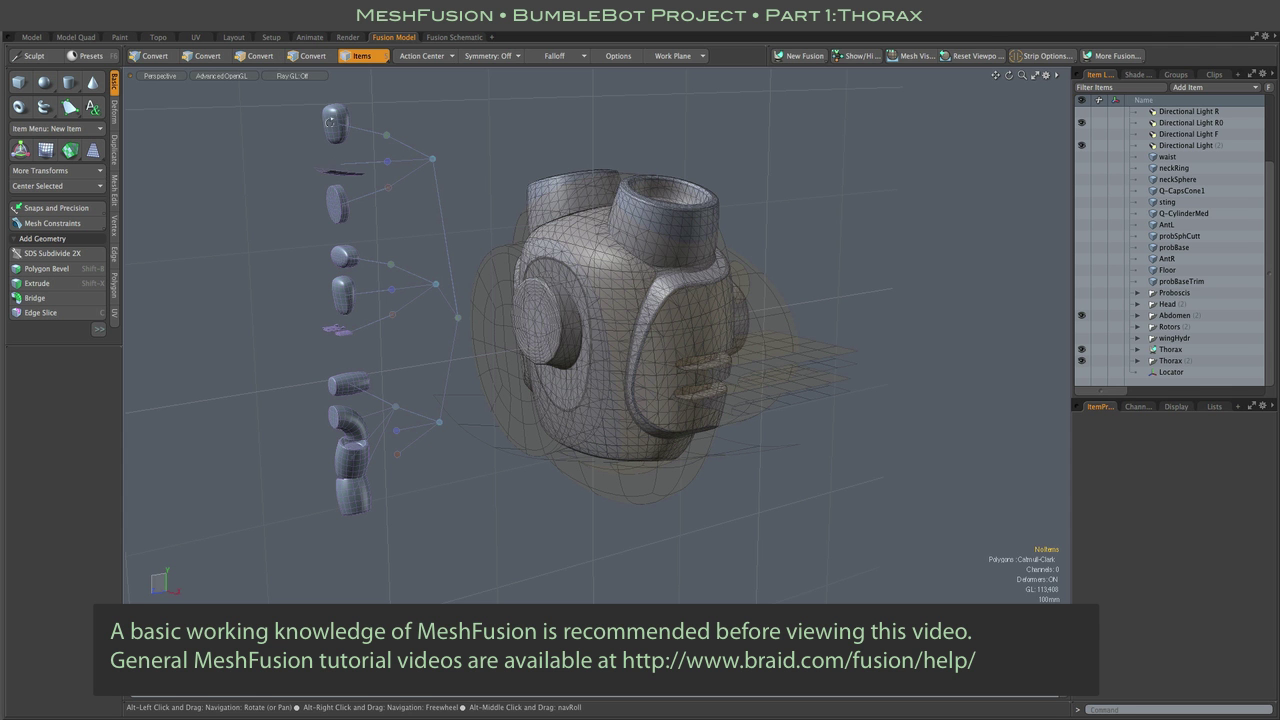
alt+drag(601, 305, 507, 281)
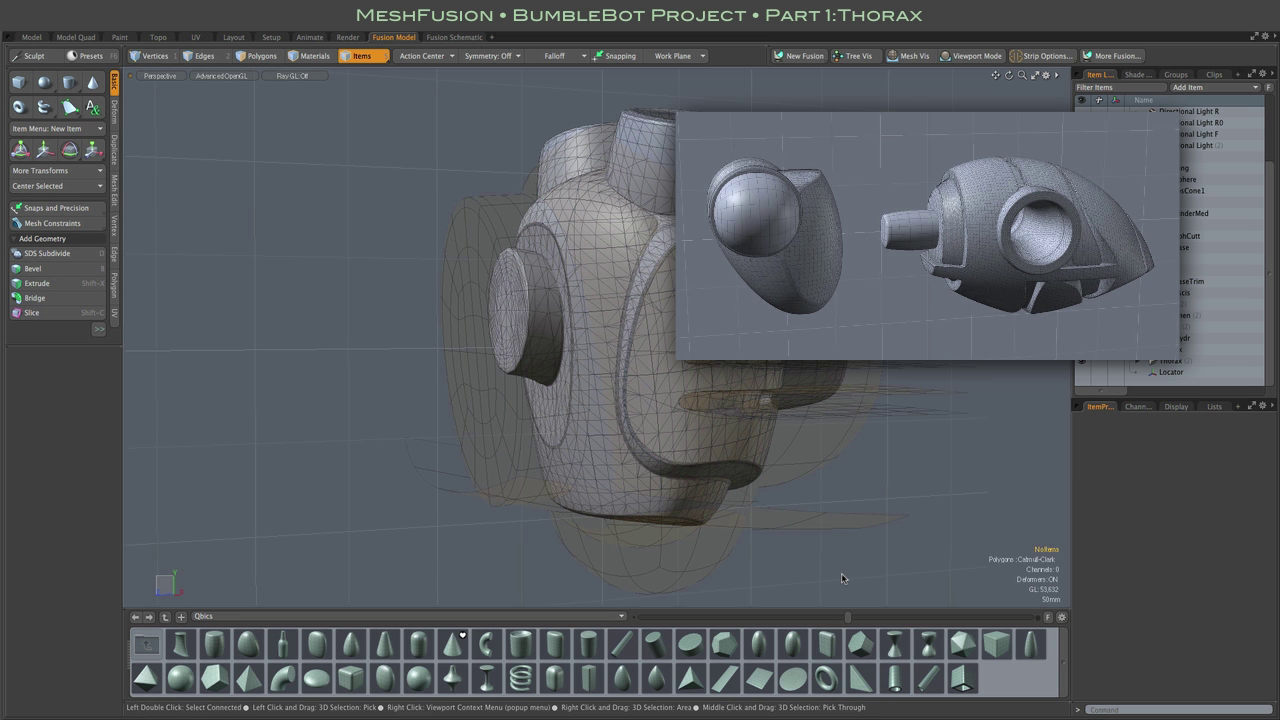
click(768, 561)
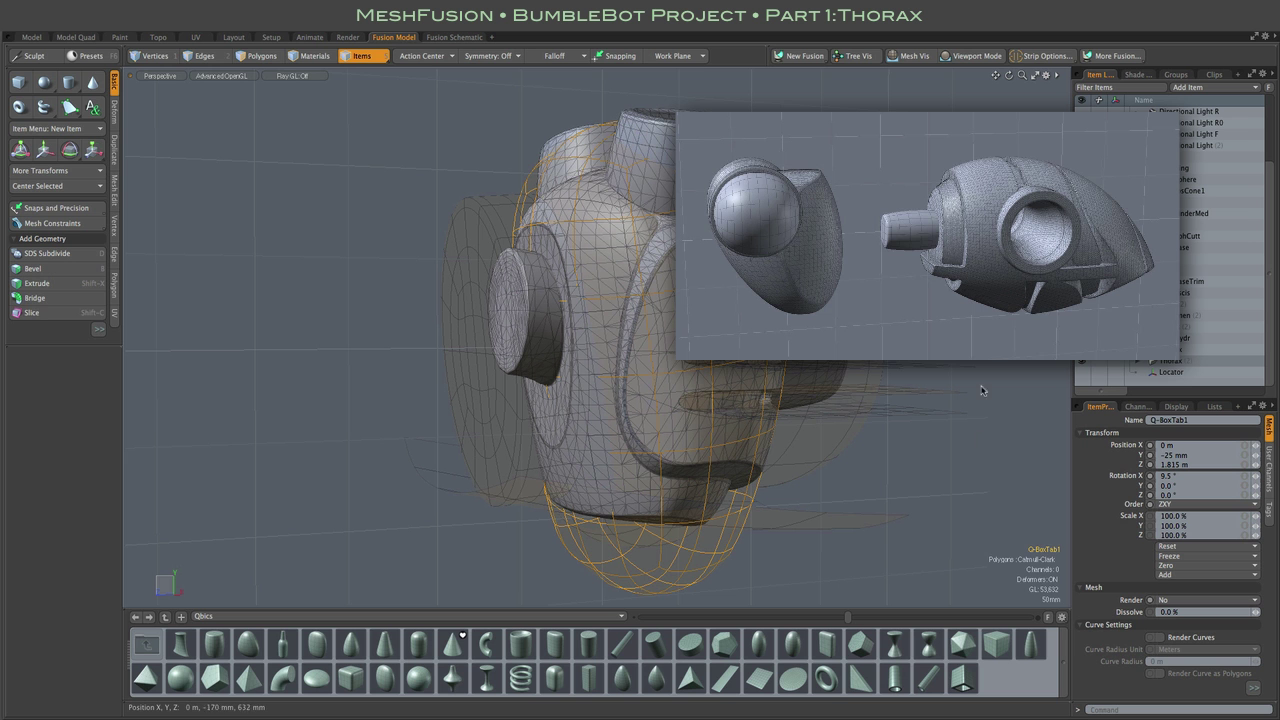
shift+click(875, 287)
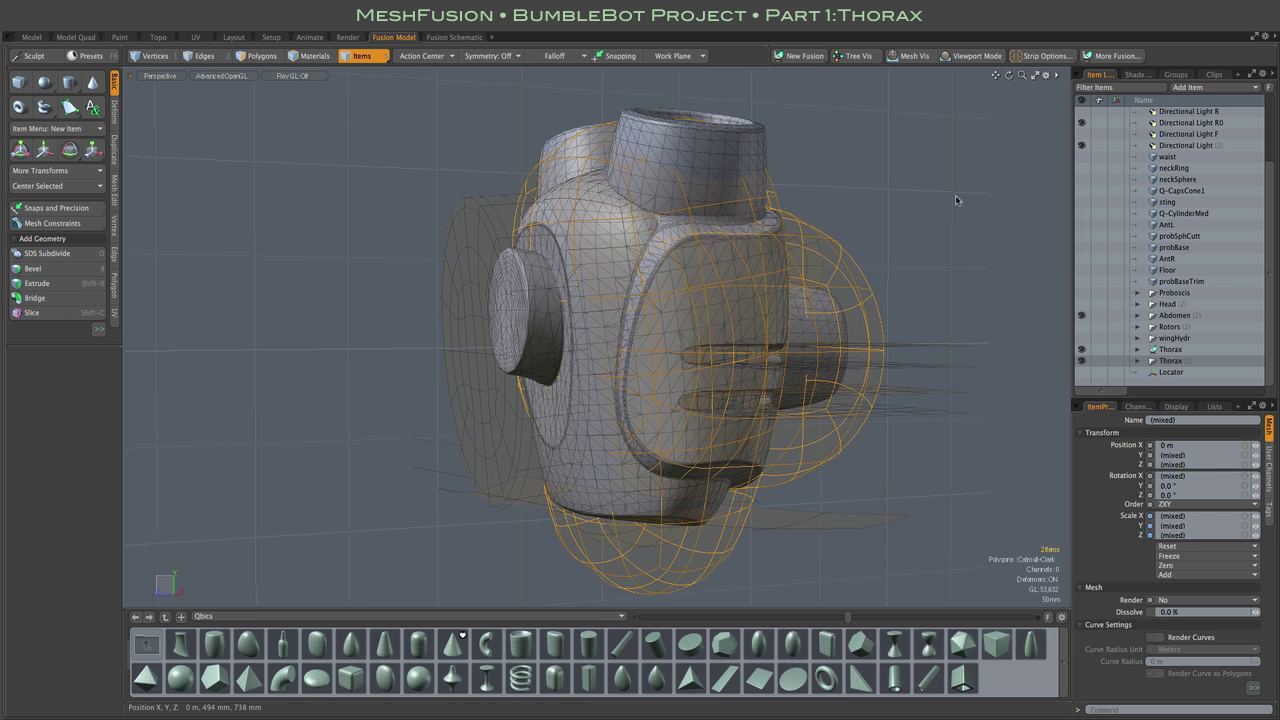
drag(1008, 76, 960, 80)
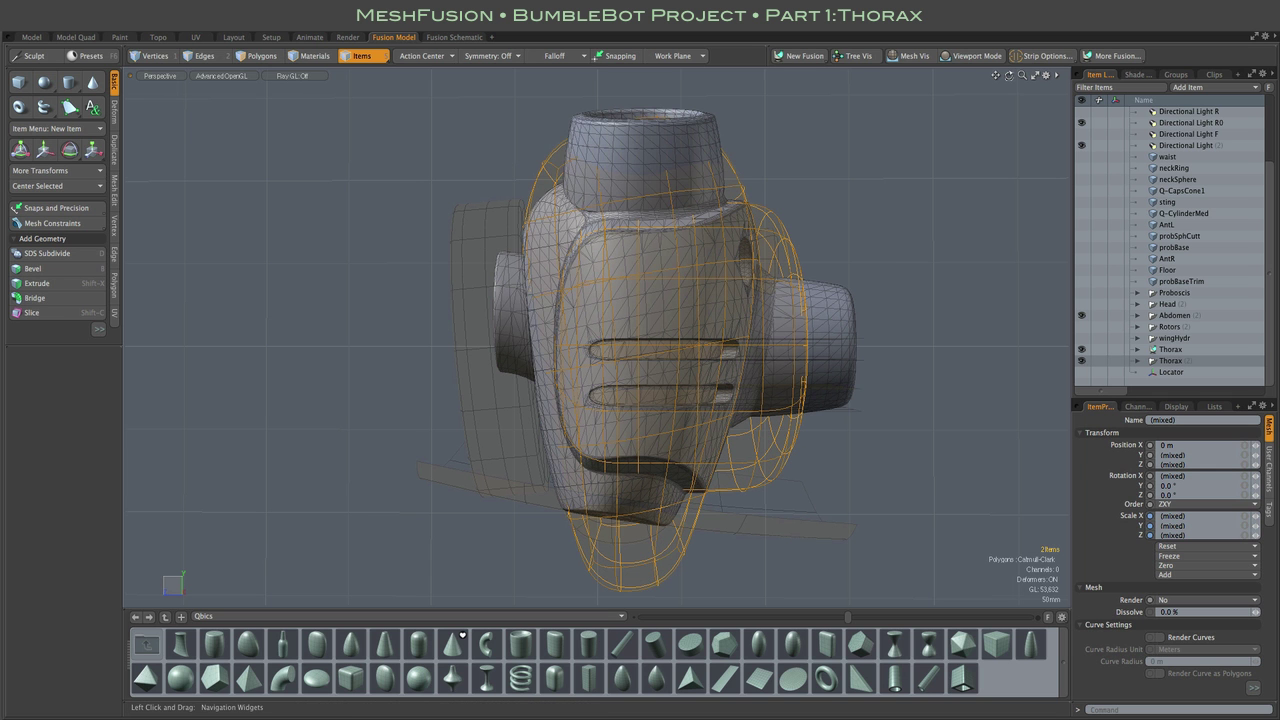
drag(1008, 75, 1008, 75)
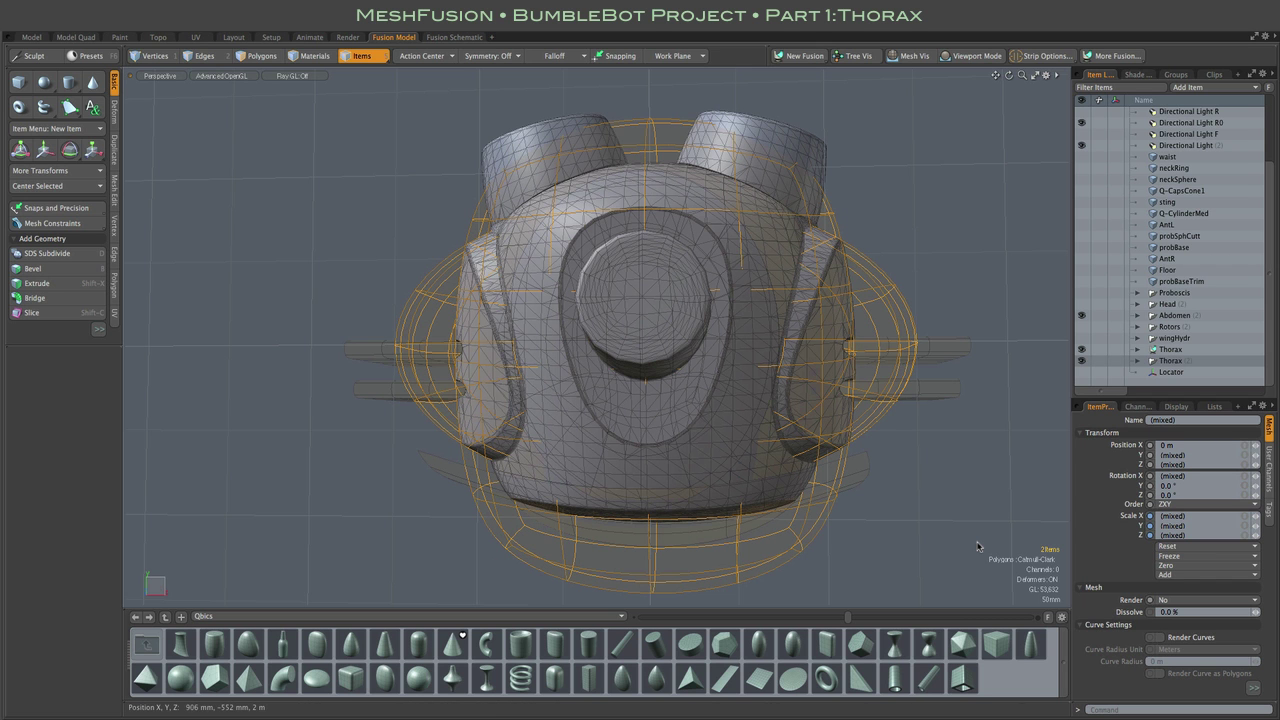
alt+drag(978, 546, 764, 508)
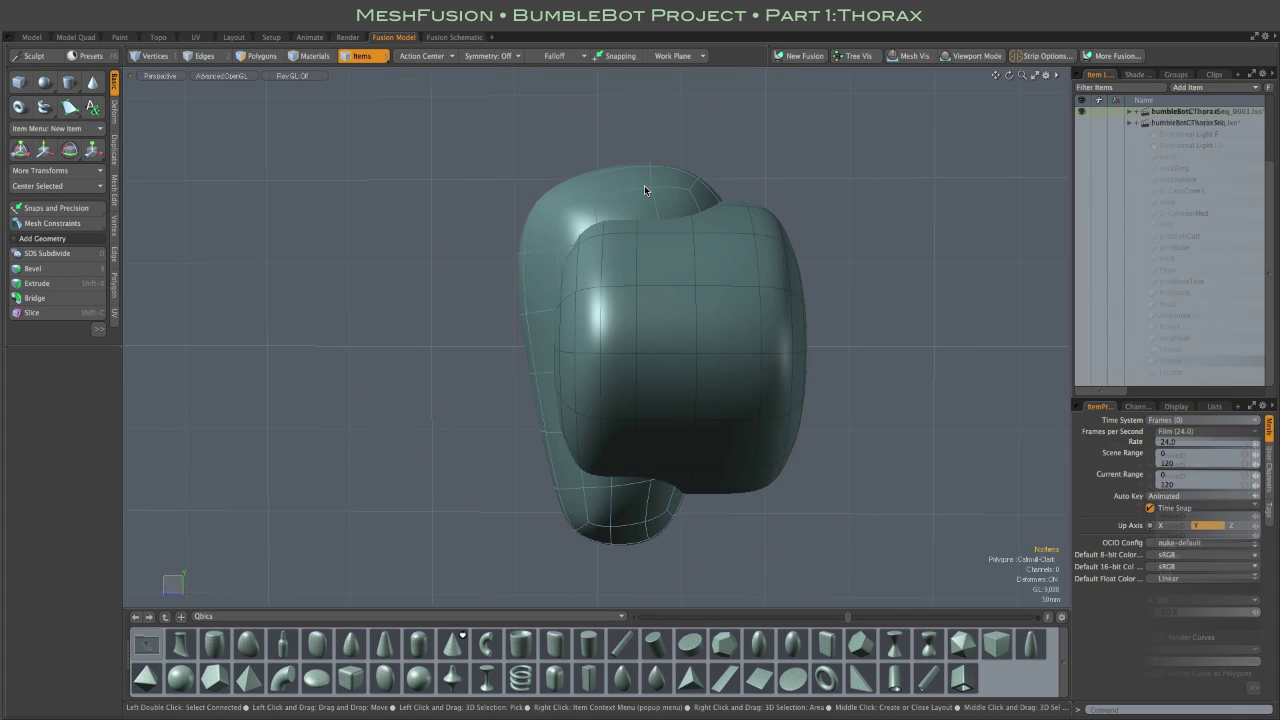
Create a new fusion that intersects the two body meshes, with strip width 2% and strip smooth 2
click(644, 185)
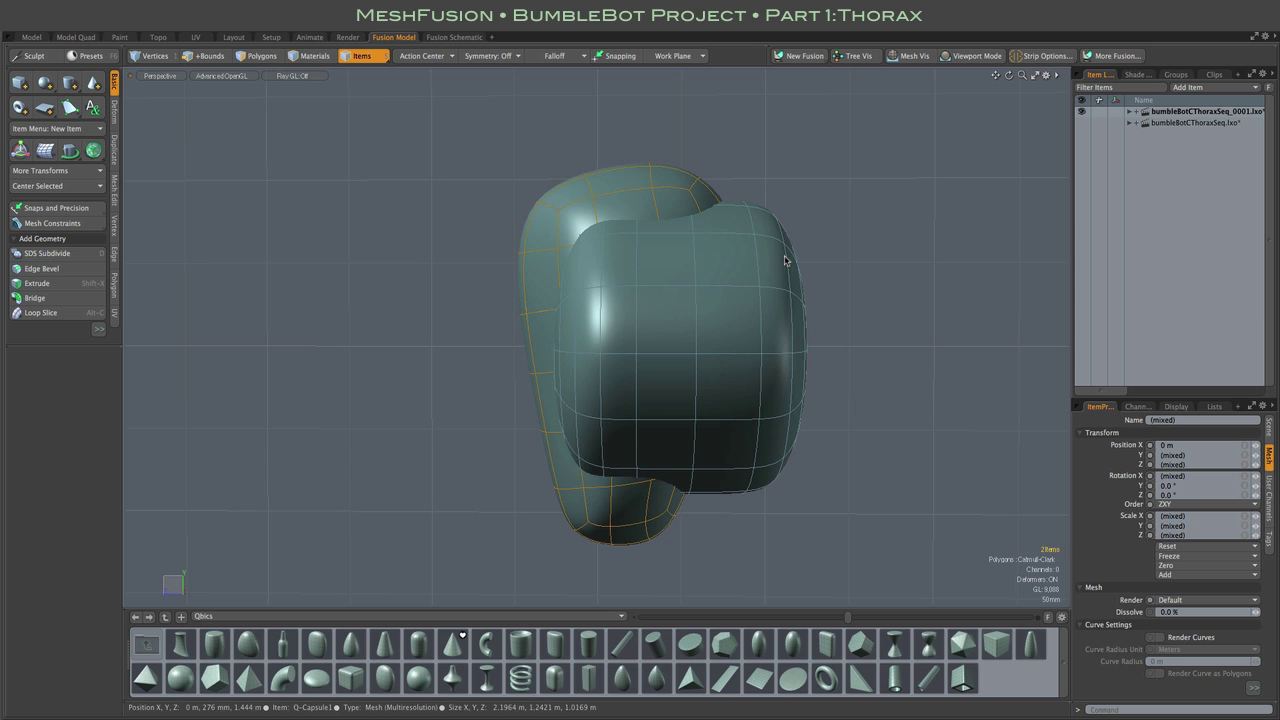
alt+drag(948, 243, 931, 274)
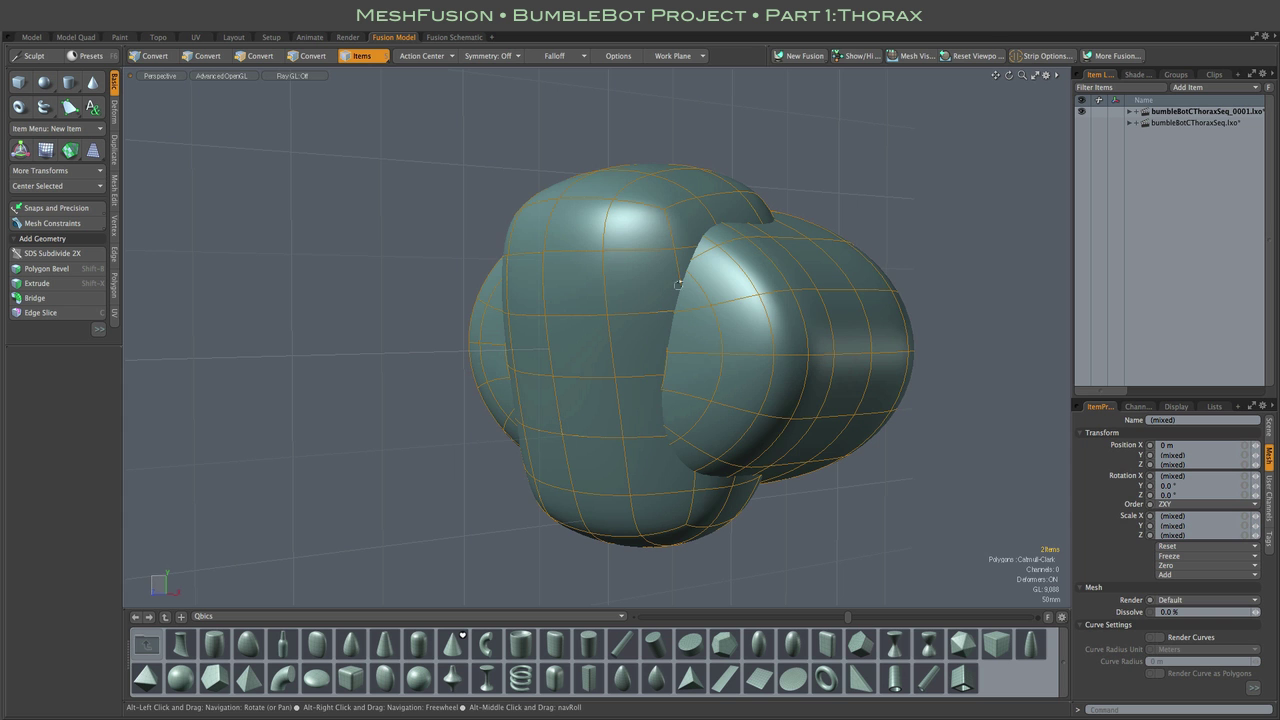
alt+drag(923, 168, 840, 163)
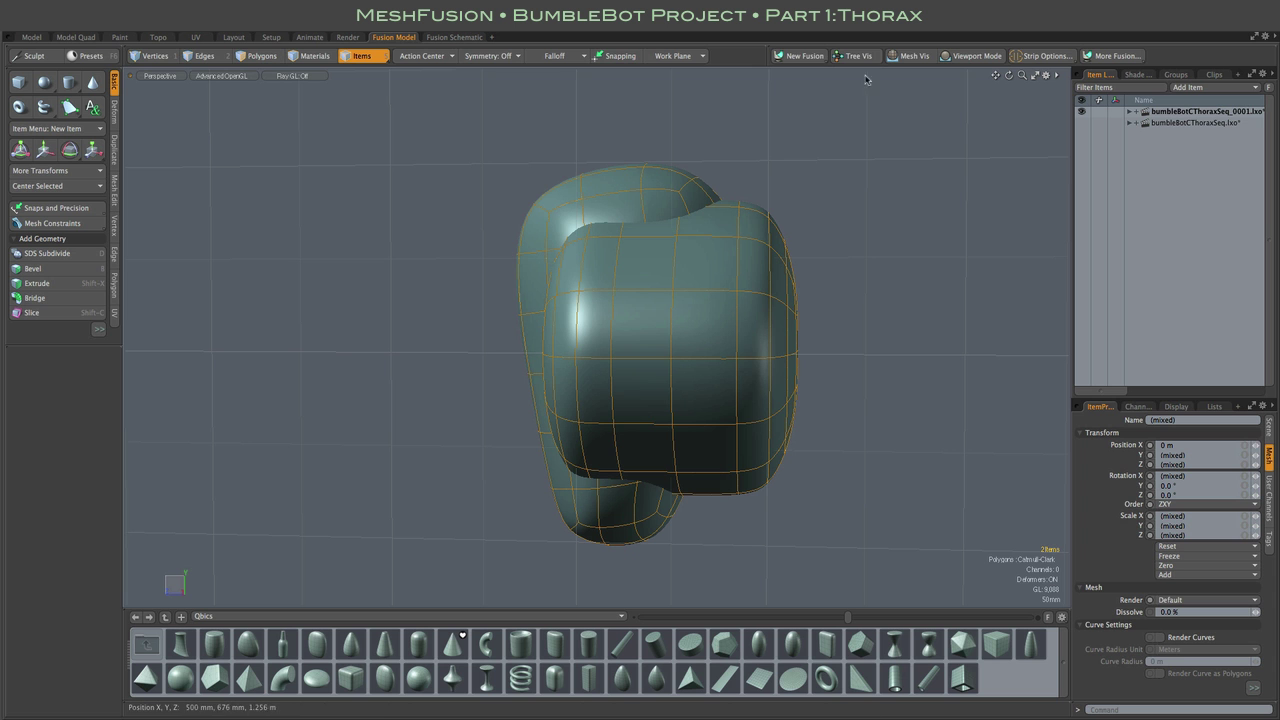
click(810, 57)
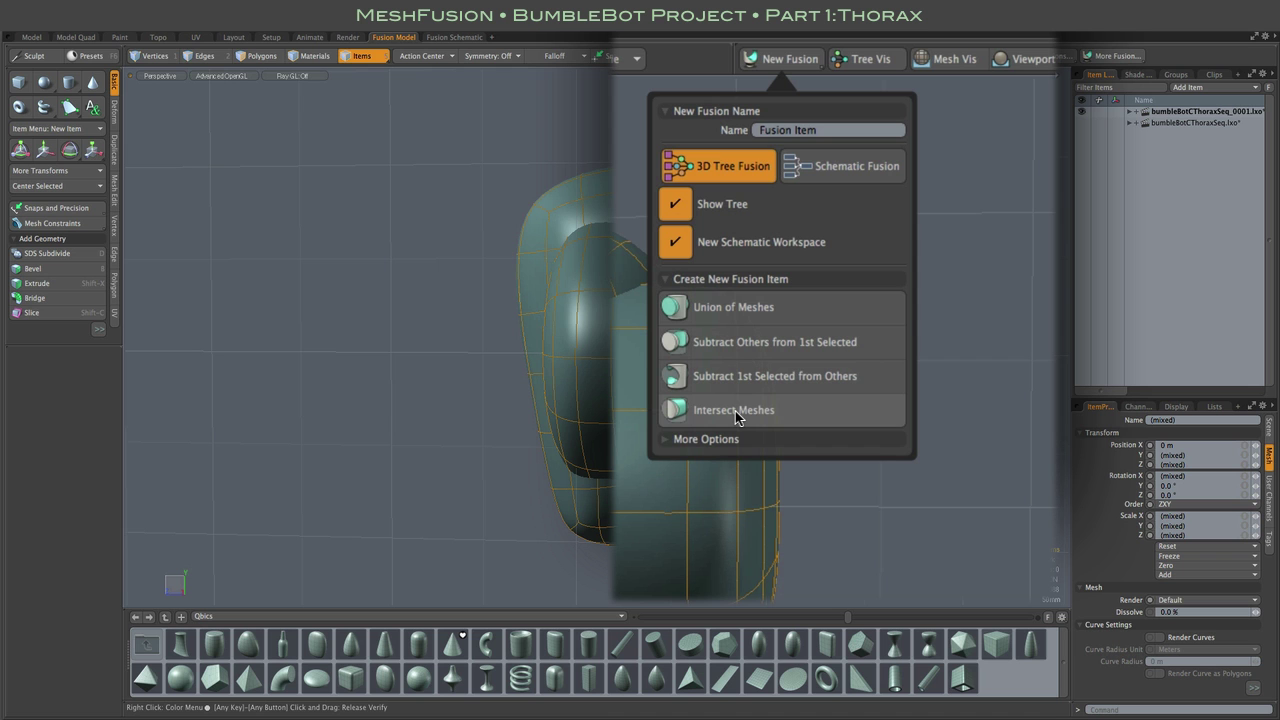
click(663, 444)
click(802, 458)
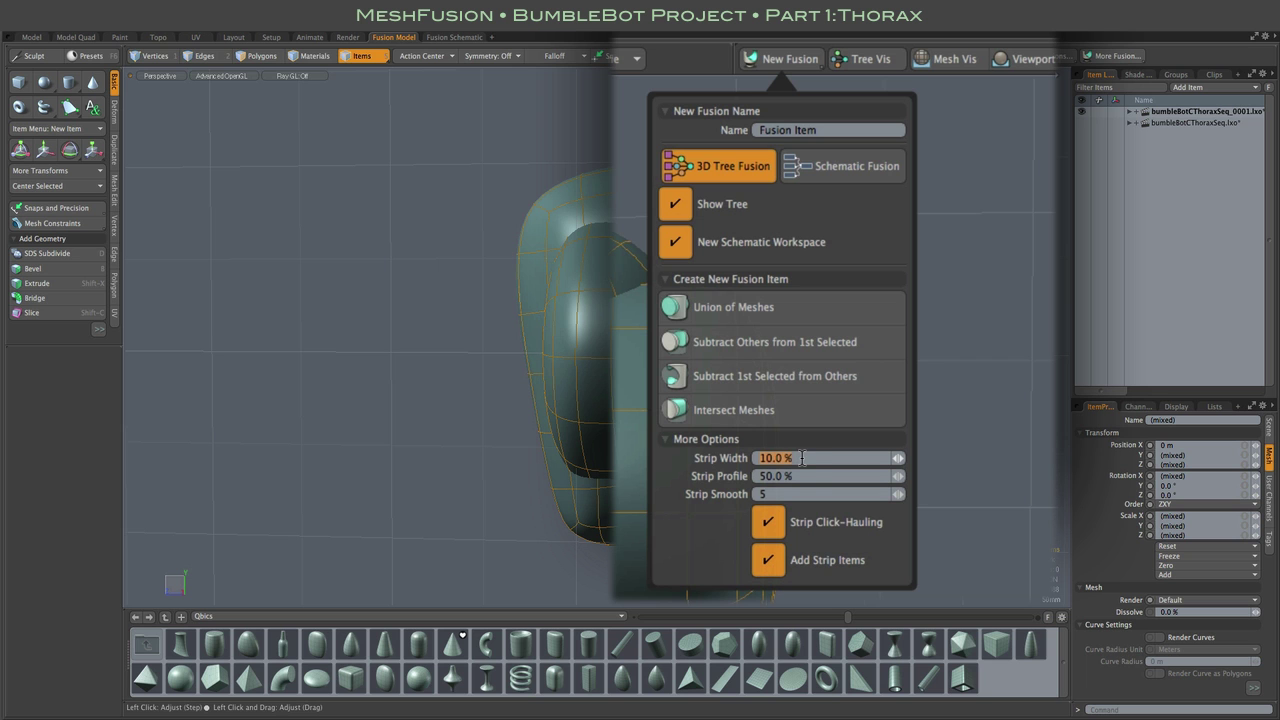
text(2)
click(791, 477)
click(787, 495)
text(2)
click(845, 458)
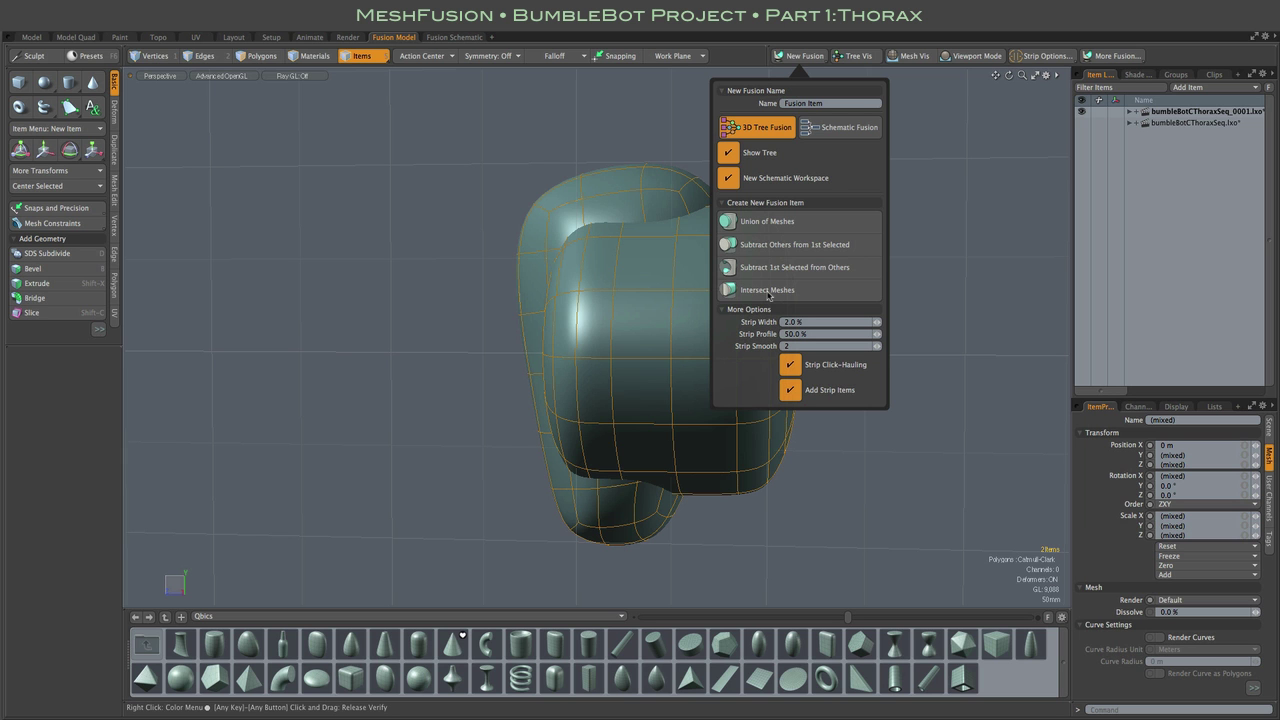
click(768, 290)
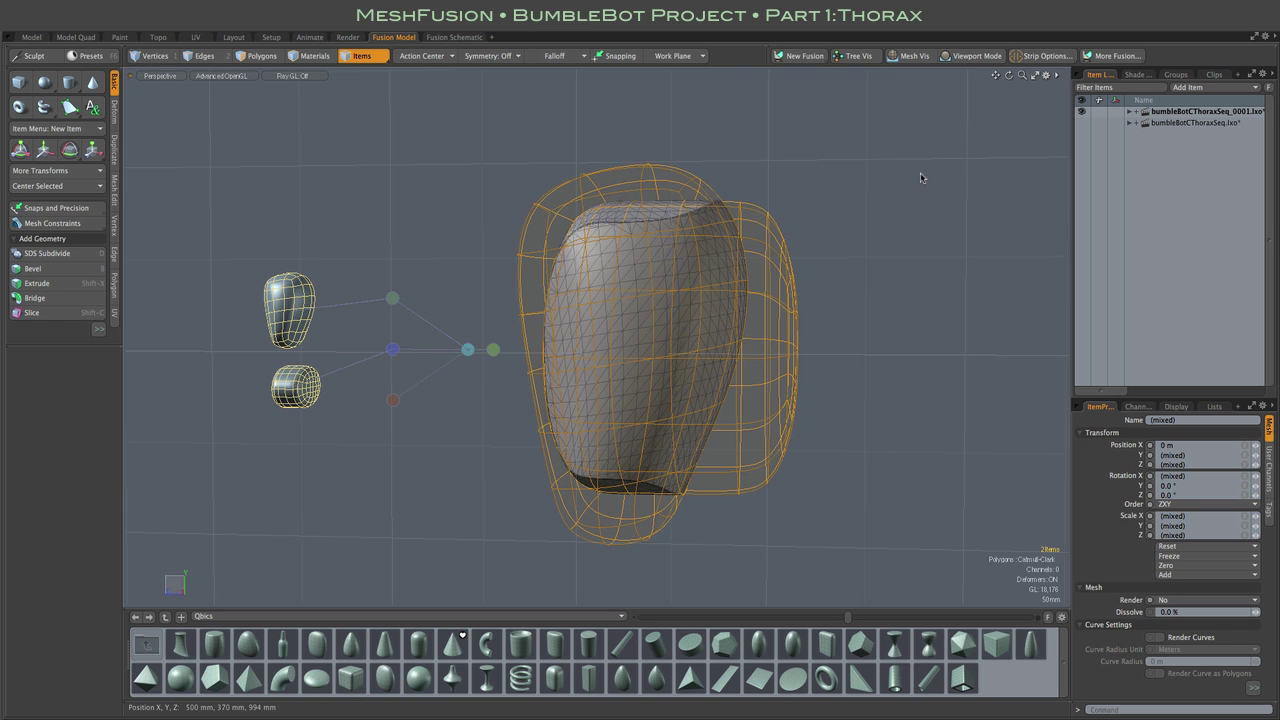
Hide the fusion tree and all source meshes, with the horizontal capsule mesh selected for editing
shift+click(294, 290)
mouse_move(893, 196)
alt+mouse_down()
mouse_move(851, 194)
mouse_move(985, 195)
mouse_move(667, 207)
mouse_move(933, 200)
mouse_move(883, 203)
mouse_move(880, 190)
alt+mouse_up()
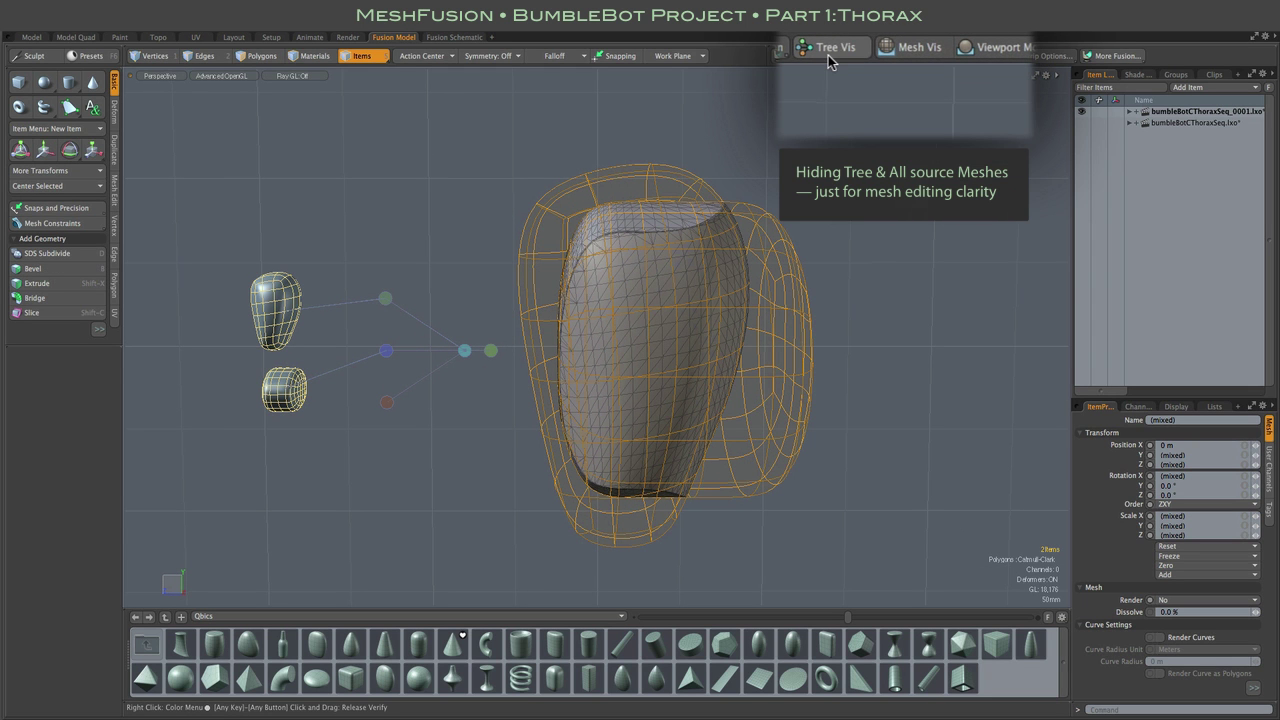
click(835, 57)
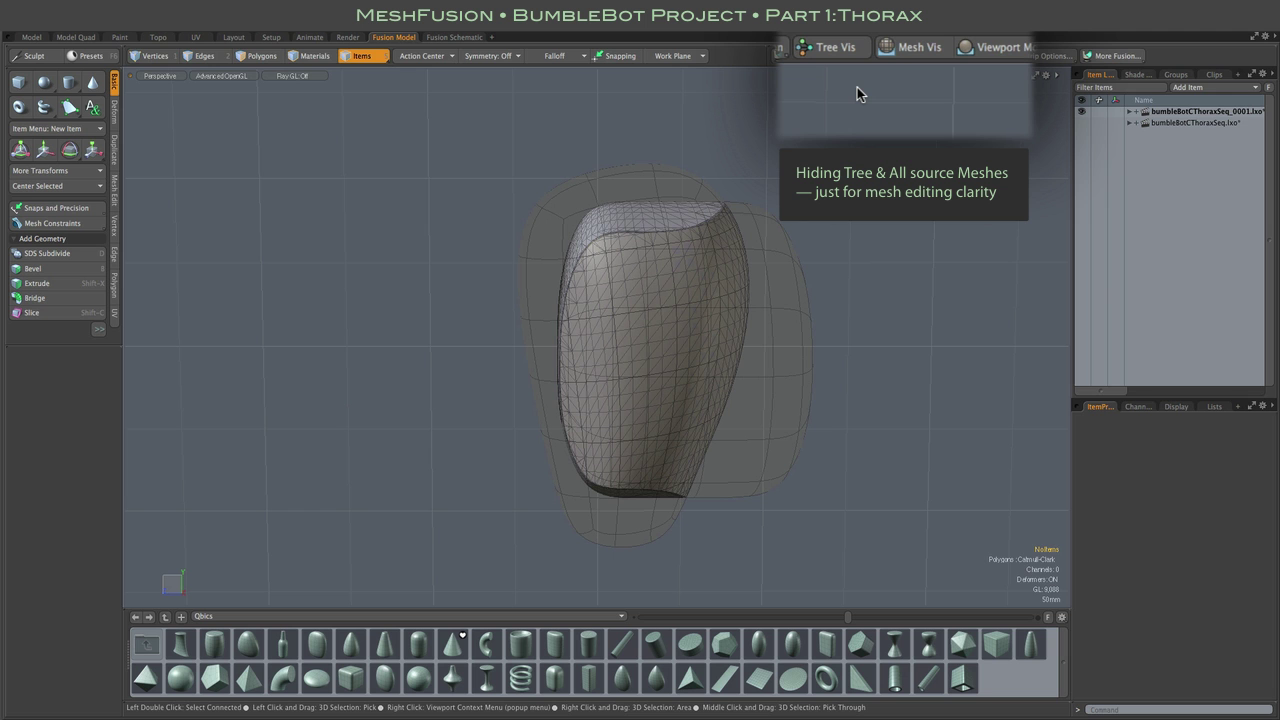
click(800, 320)
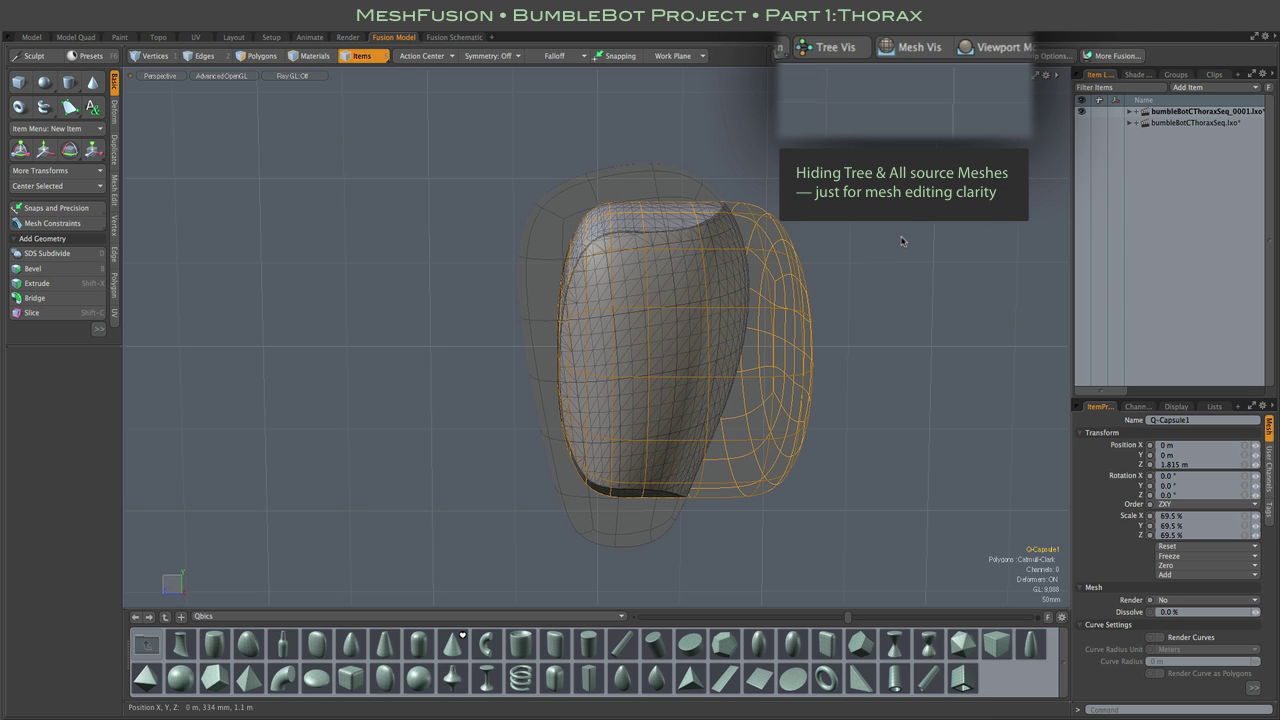
click(912, 50)
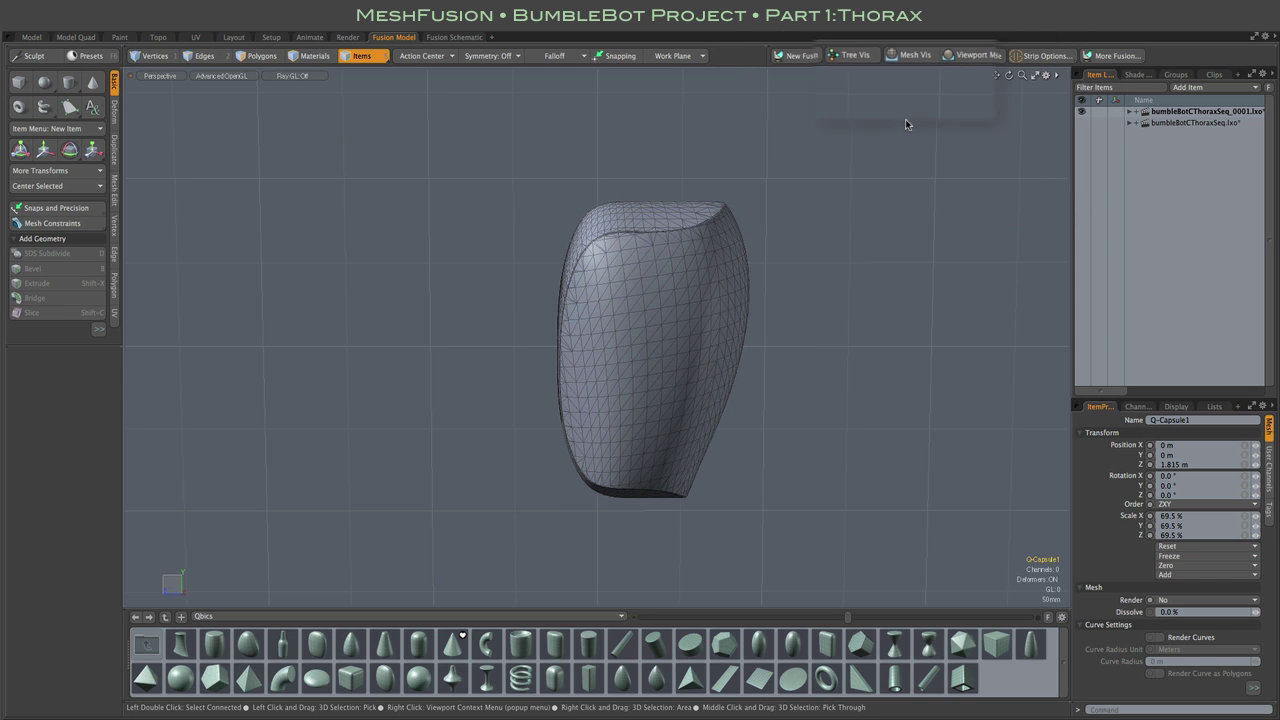
Move the capsule mesh to Y -50 mm and Z 1.792 m, and show the source meshes again
key(w)
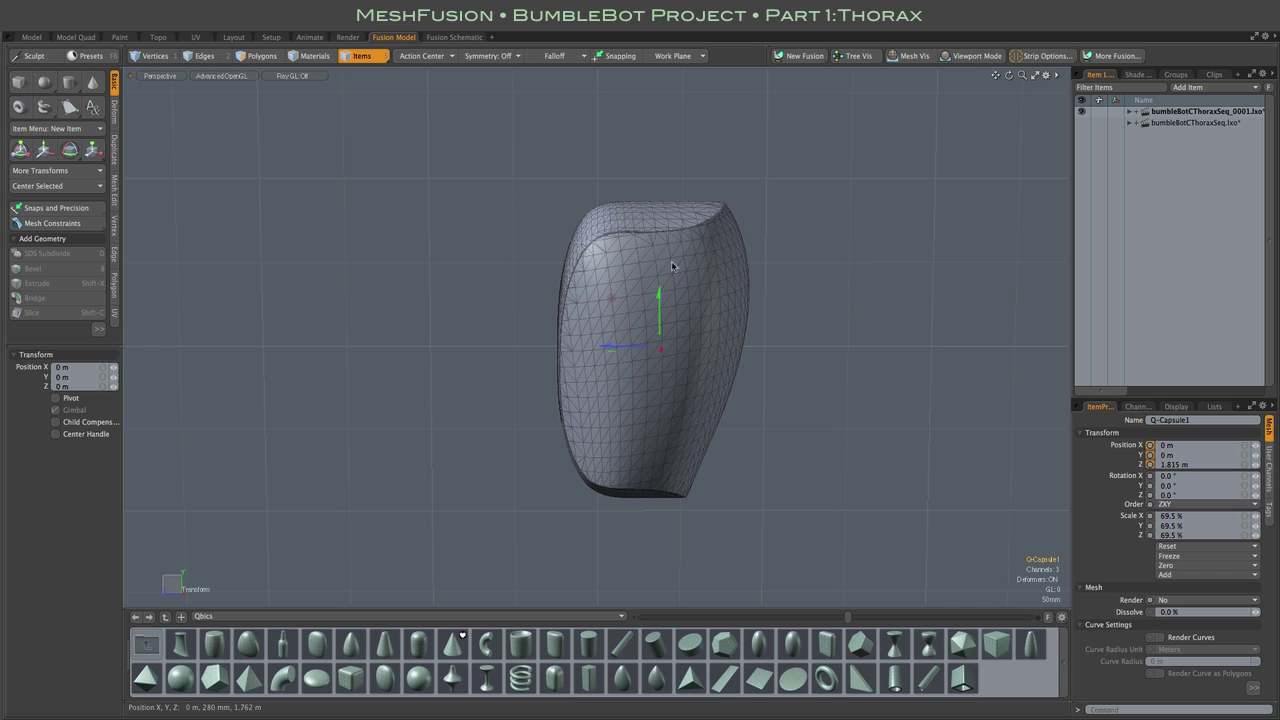
drag(611, 297, 655, 330)
alt+drag(737, 269, 797, 249)
drag(606, 300, 769, 303)
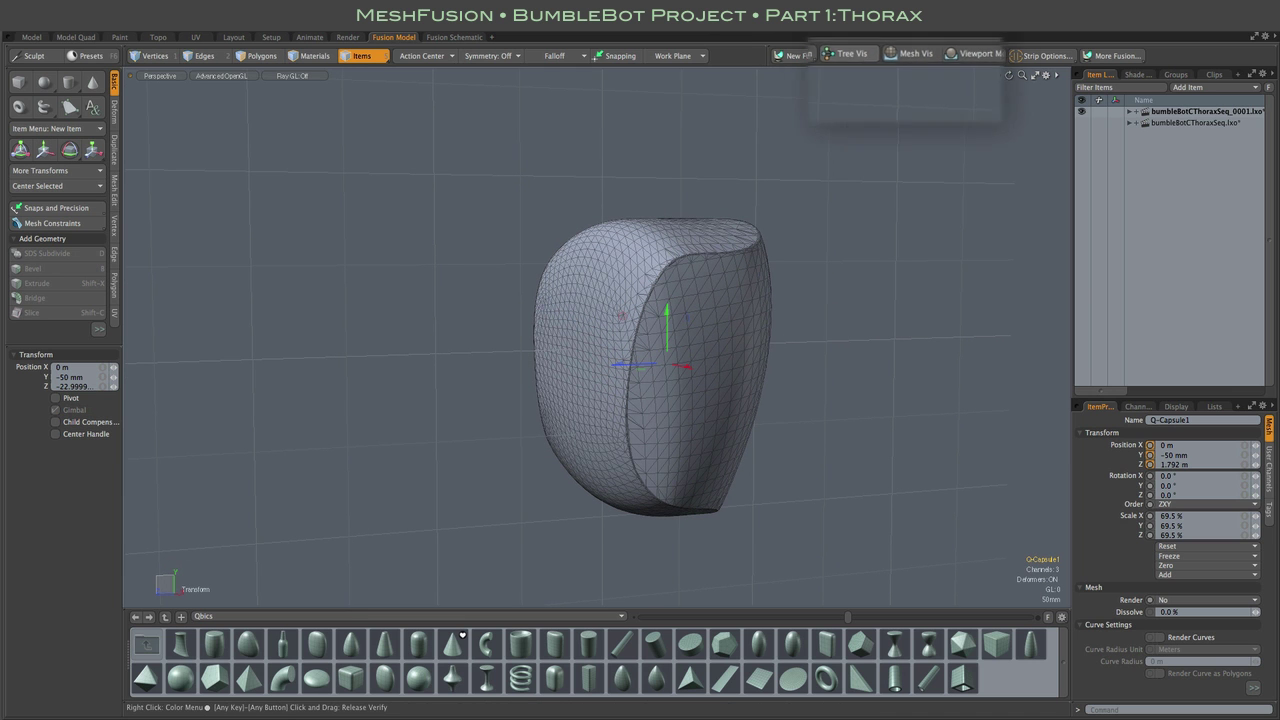
click(910, 50)
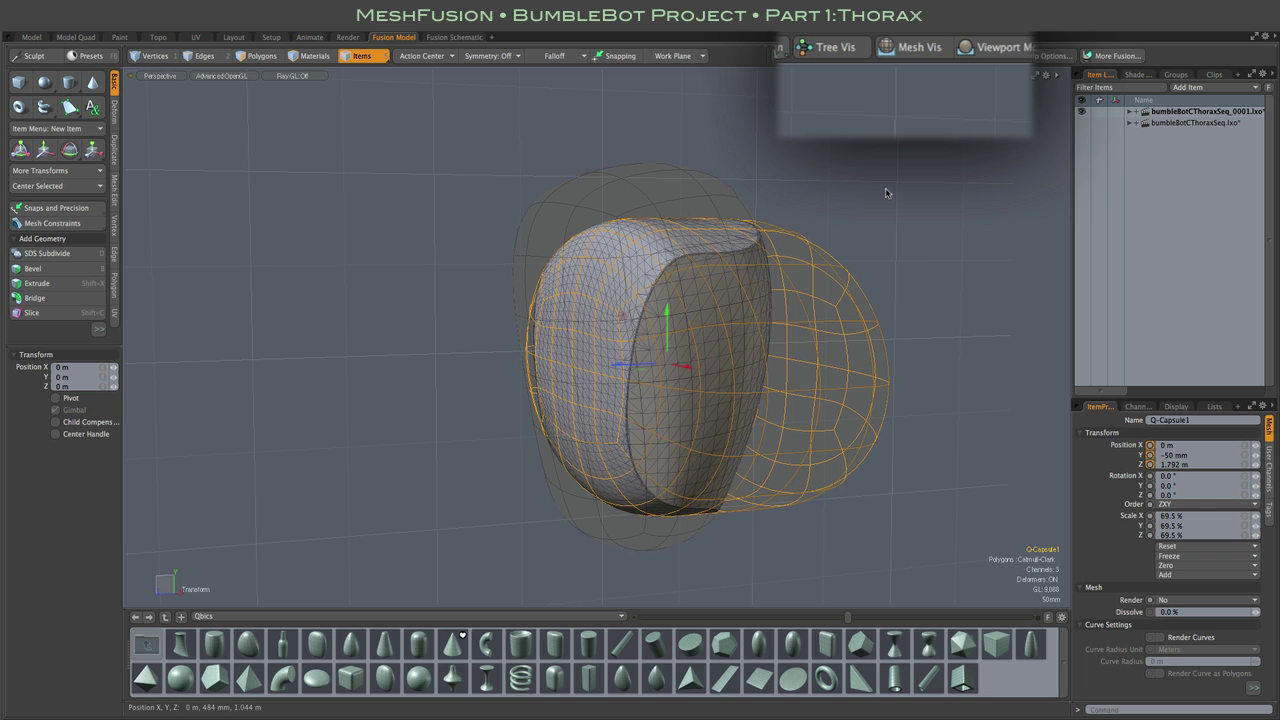
Shift the polygons of the upright box mesh 170 mm along Z using a linear falloff along its height
key(Down)
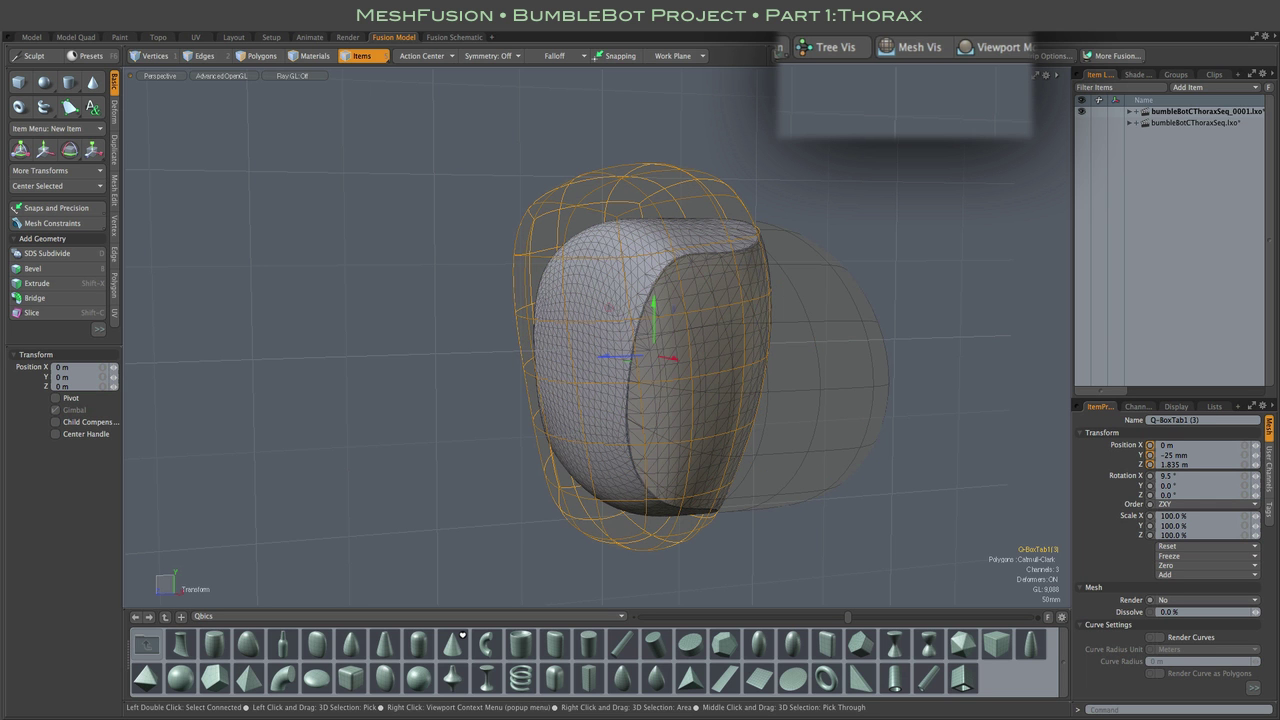
key(3)
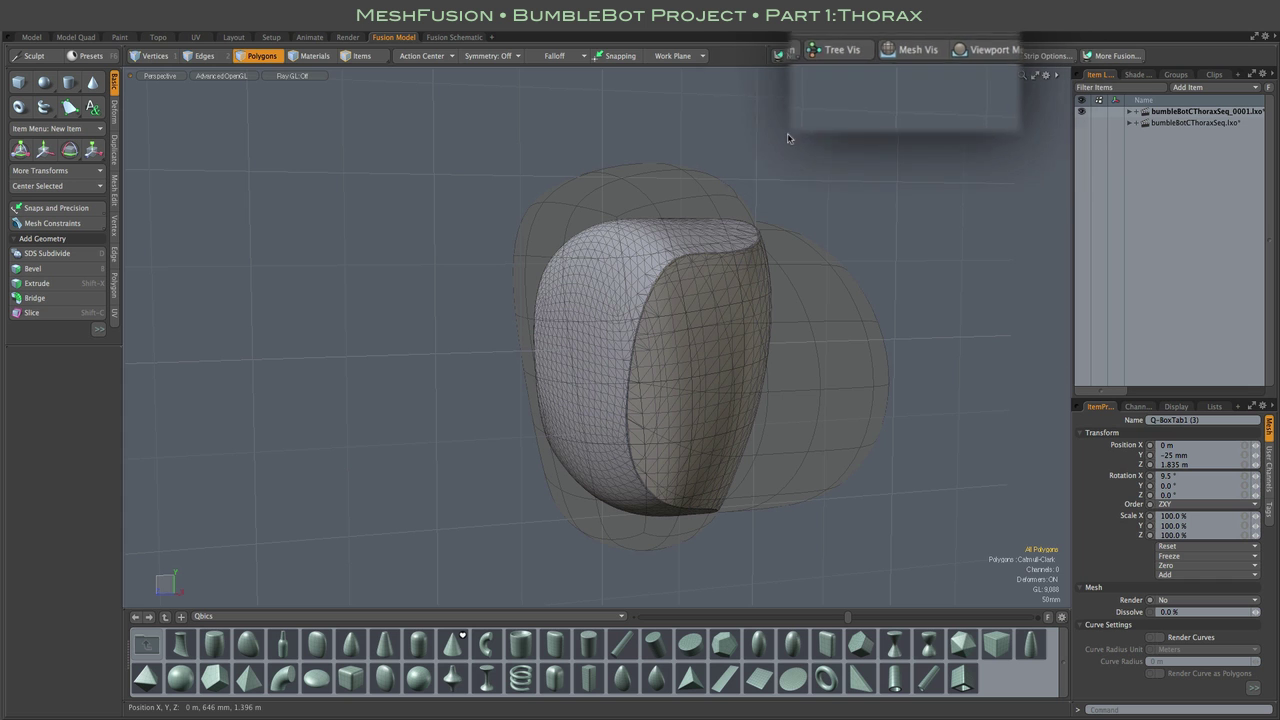
key(w)
click(556, 56)
click(564, 68)
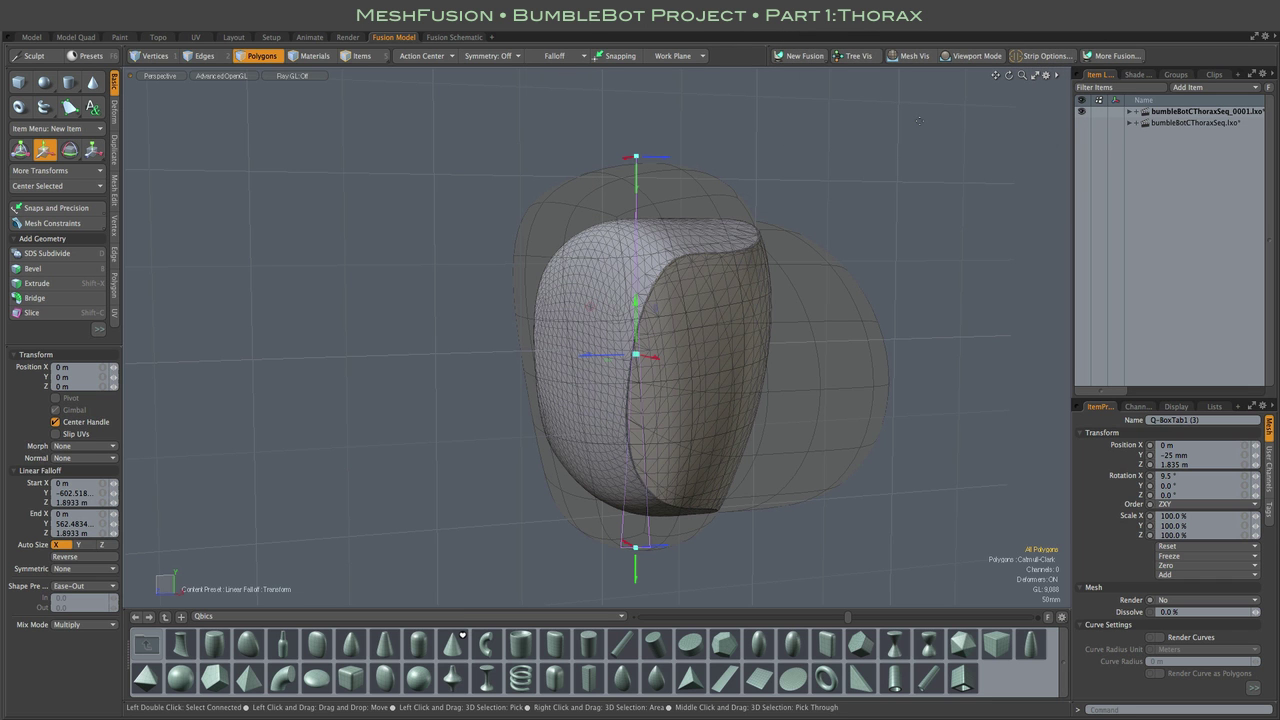
alt+drag(943, 120, 812, 211)
mouse_move(583, 358)
mouse_down()
mouse_move(820, 362)
mouse_move(956, 347)
mouse_move(600, 359)
mouse_up()
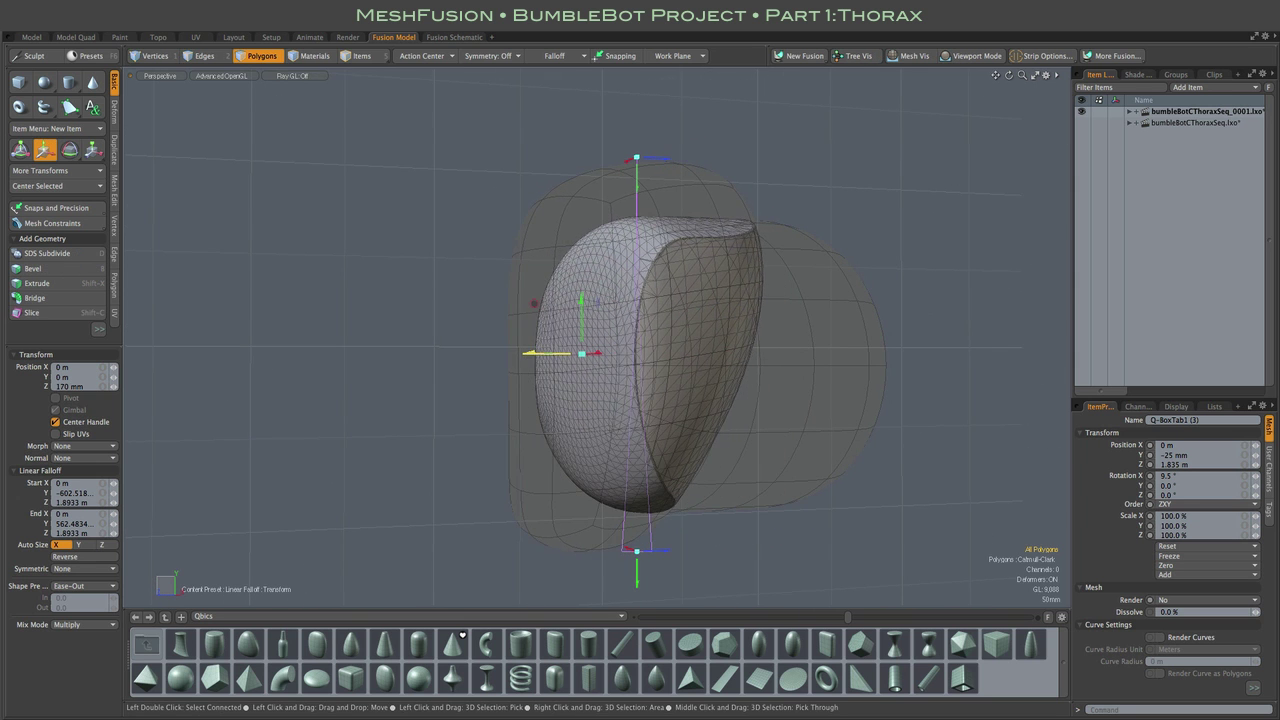
alt+drag(856, 376, 939, 398)
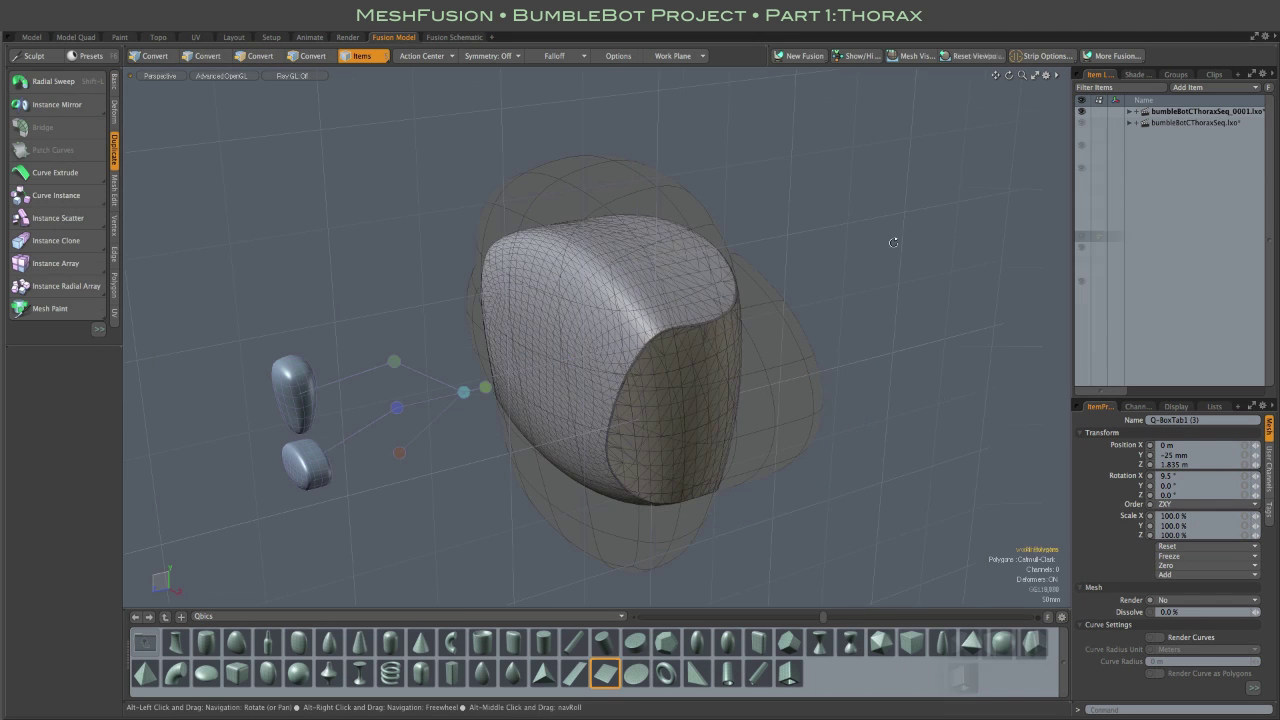
Make the Q-Barrel1 mesh on top of the thorax visible and select it
alt+drag(820, 280, 889, 257)
click(1081, 179)
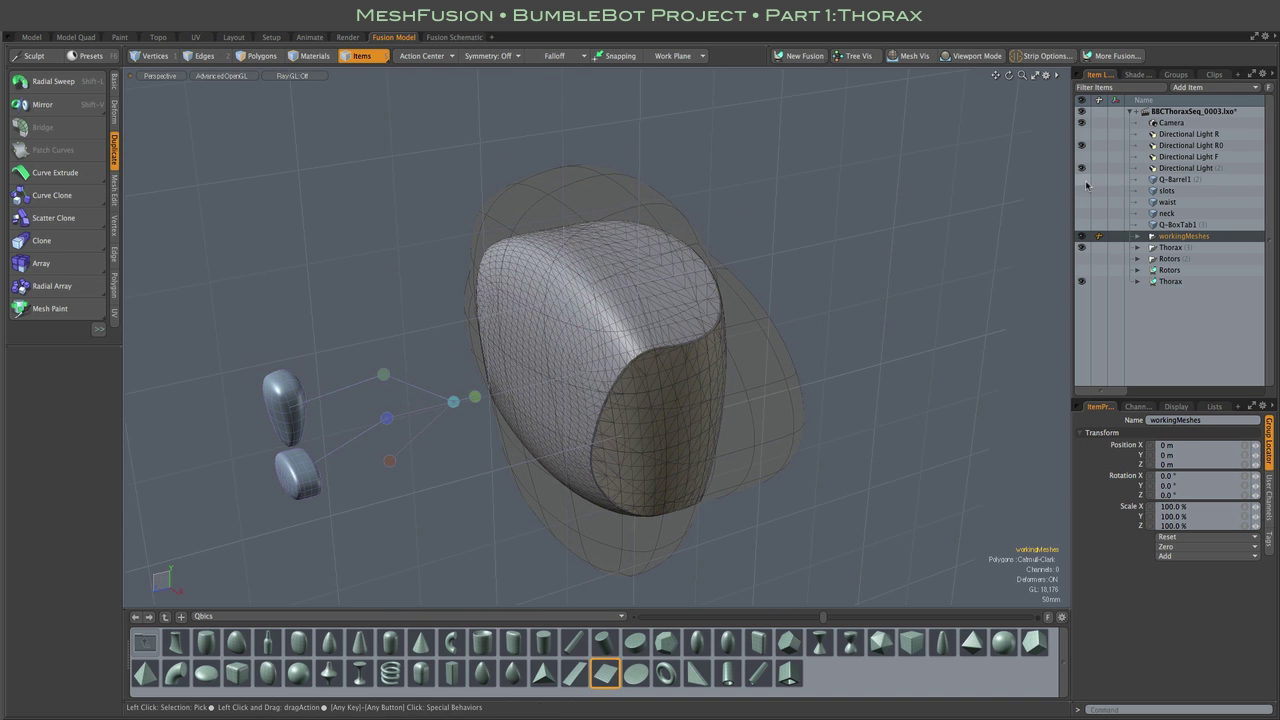
click(1168, 180)
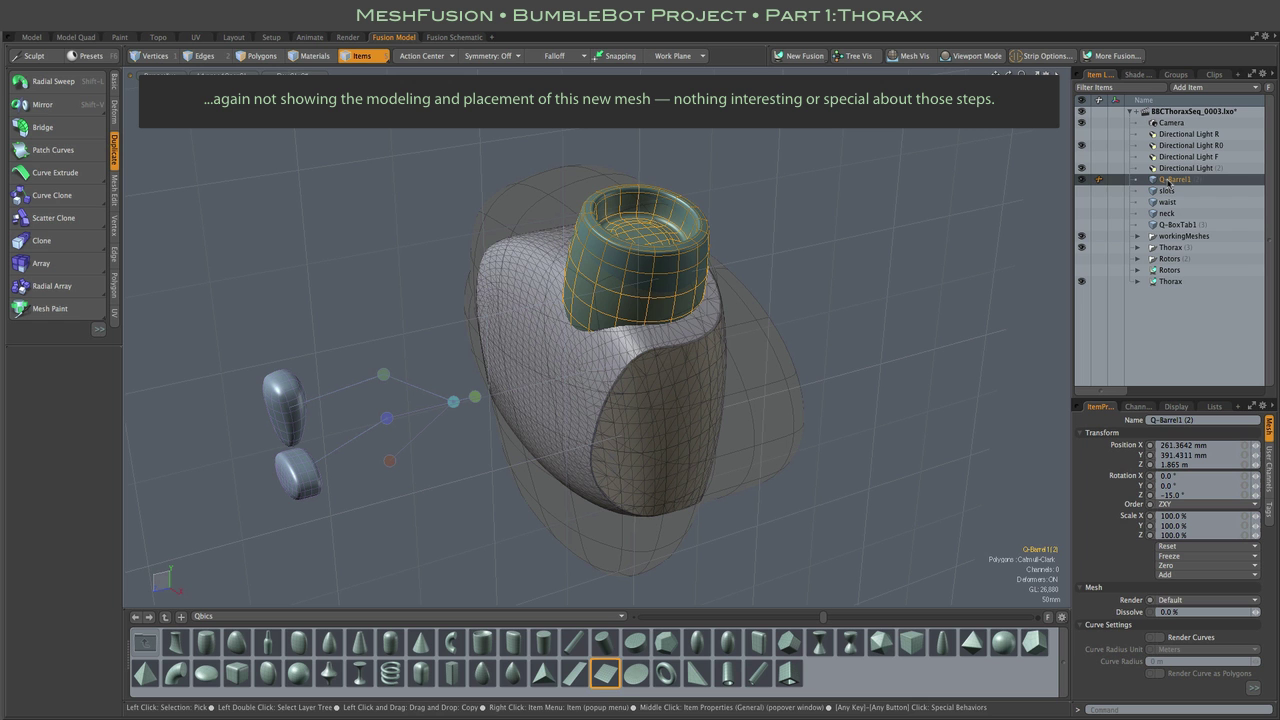
alt+drag(843, 259, 829, 232)
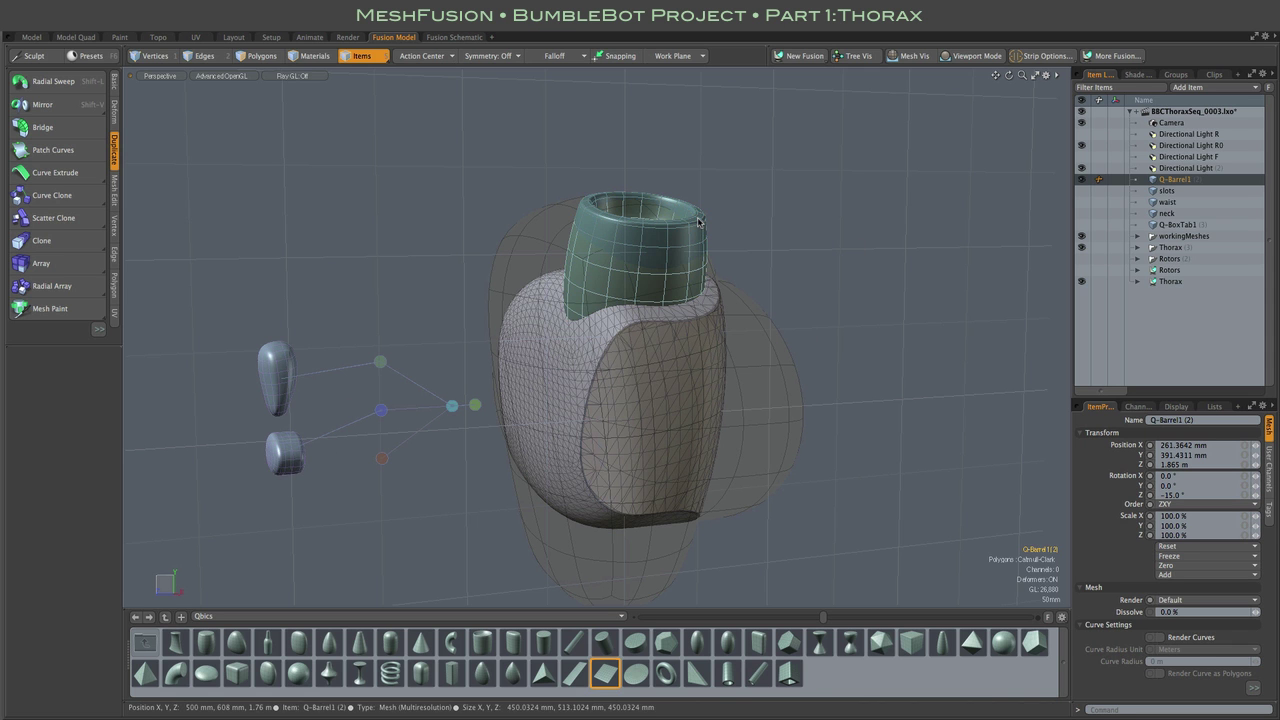
Add the barrel mesh to the thorax fusion as a new branch with union
right_click(755, 341)
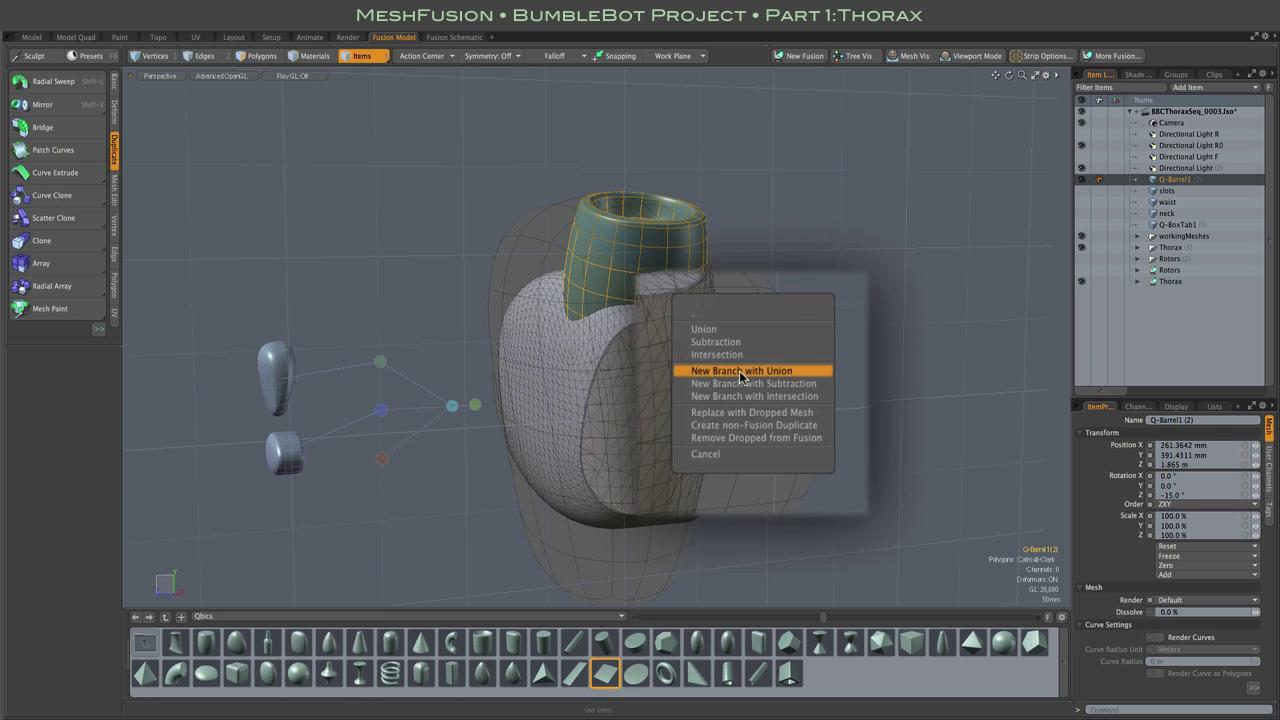
click(744, 377)
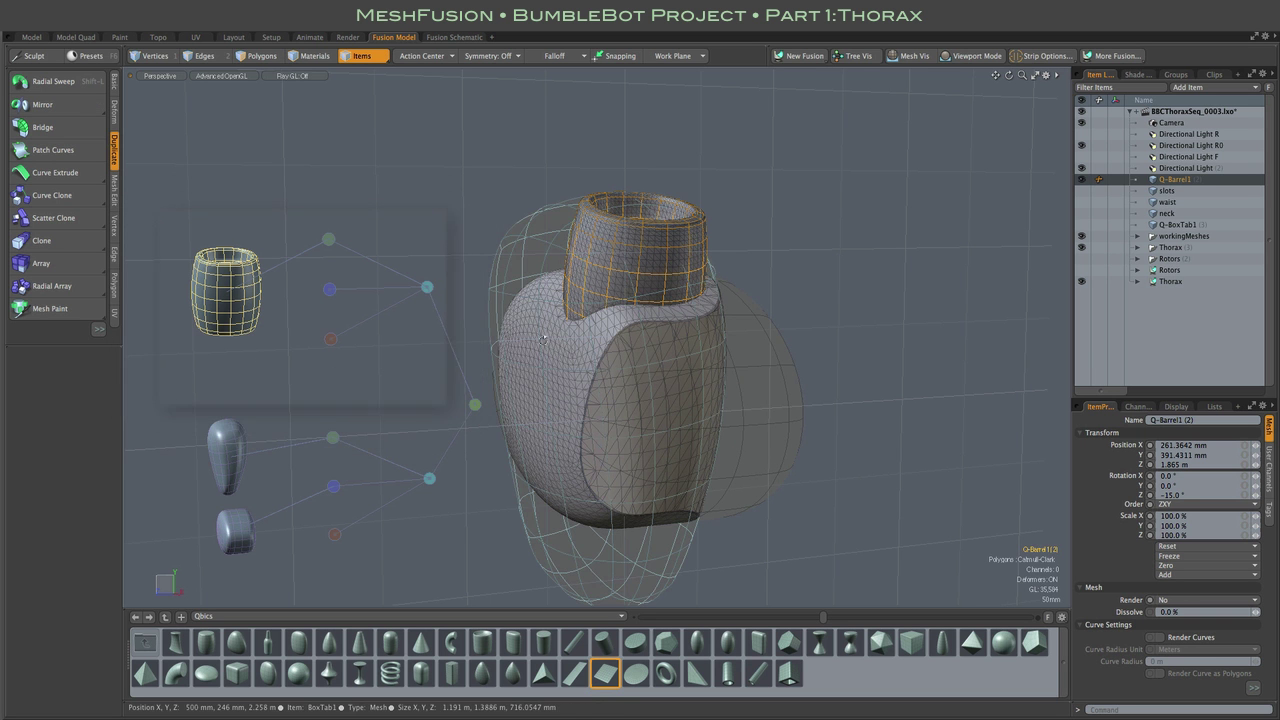
alt+drag(545, 347, 367, 289)
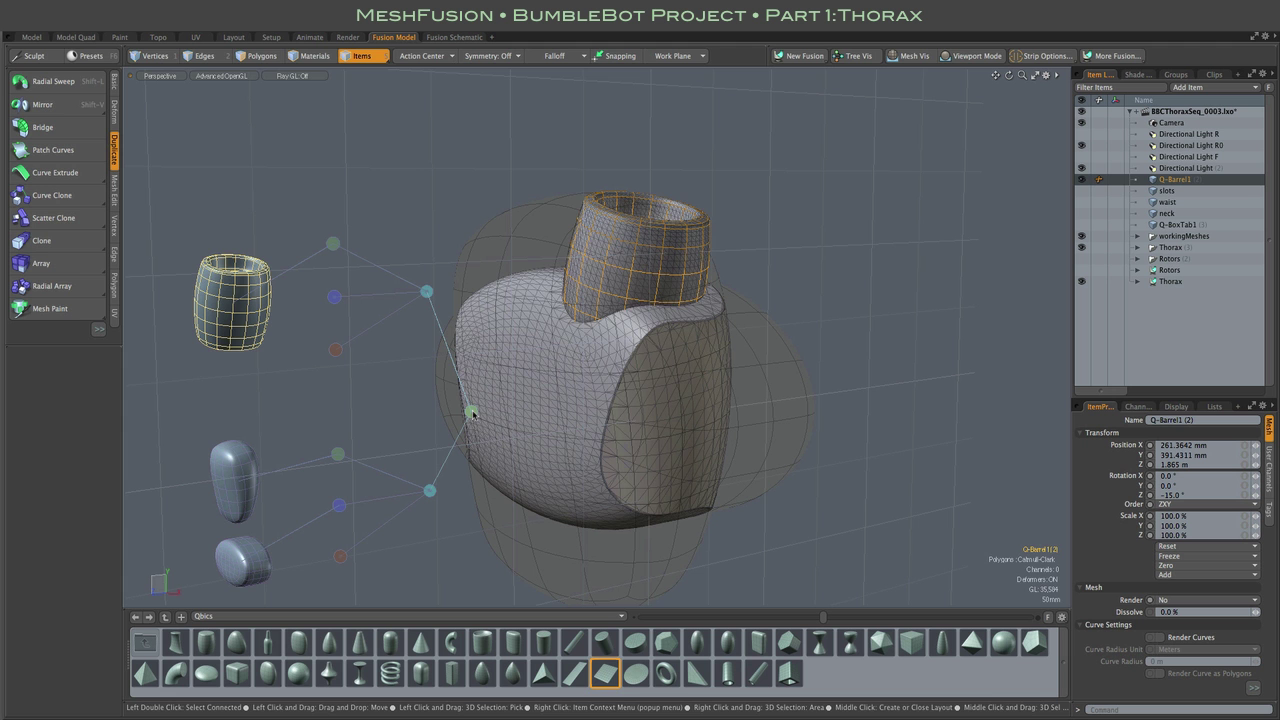
alt+drag(440, 405, 343, 386)
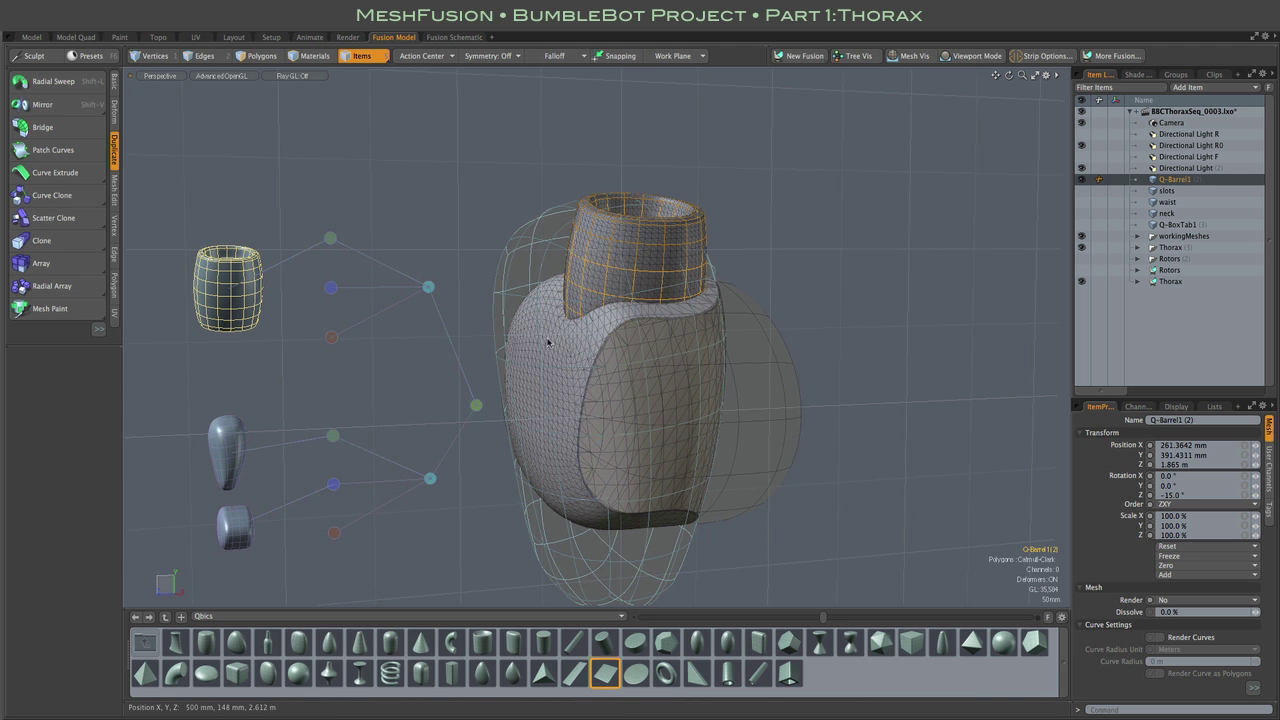
Mirror the barrel mesh's polygons across the X axis about a center at 0 m, with merged vertices
alt+drag(446, 206, 504, 215)
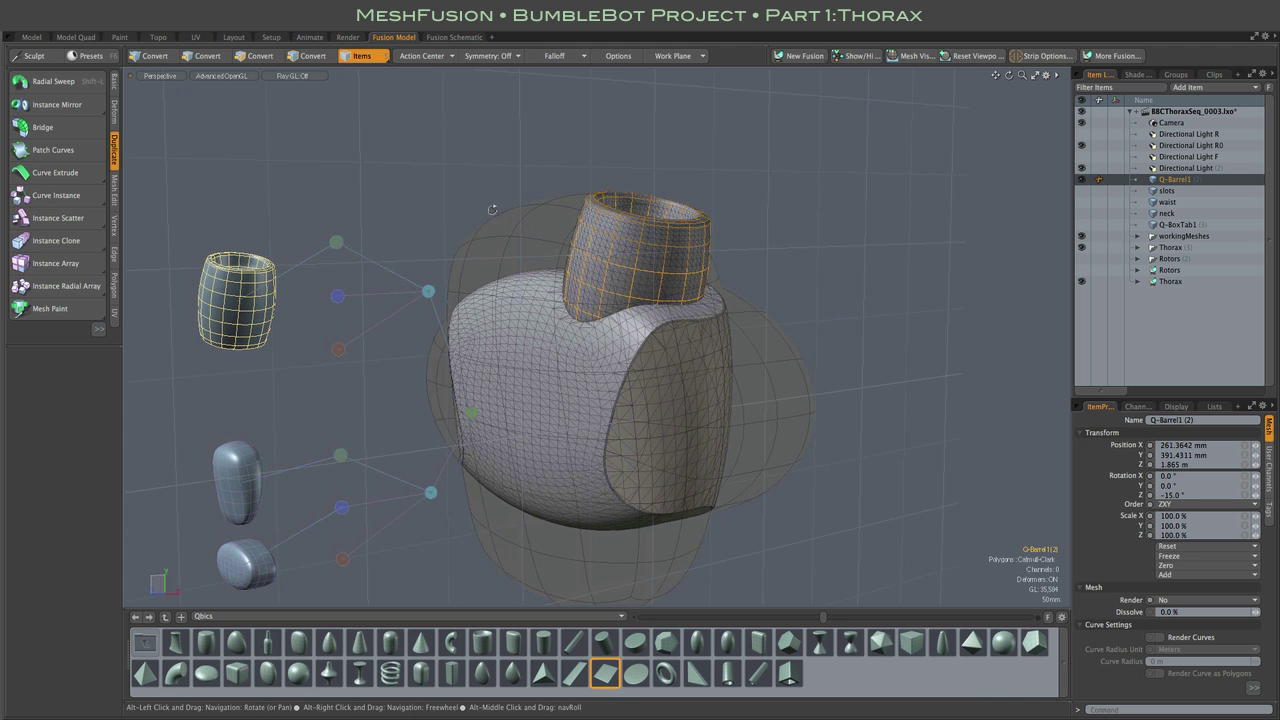
click(271, 58)
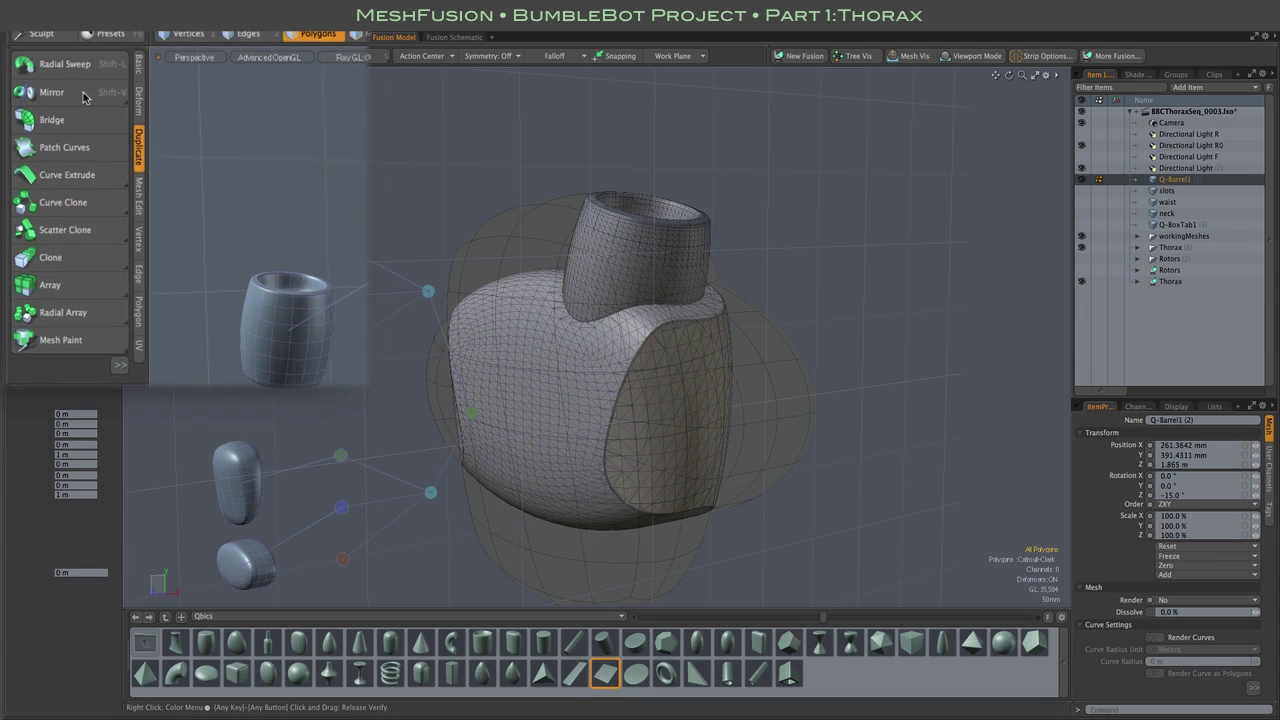
click(102, 120)
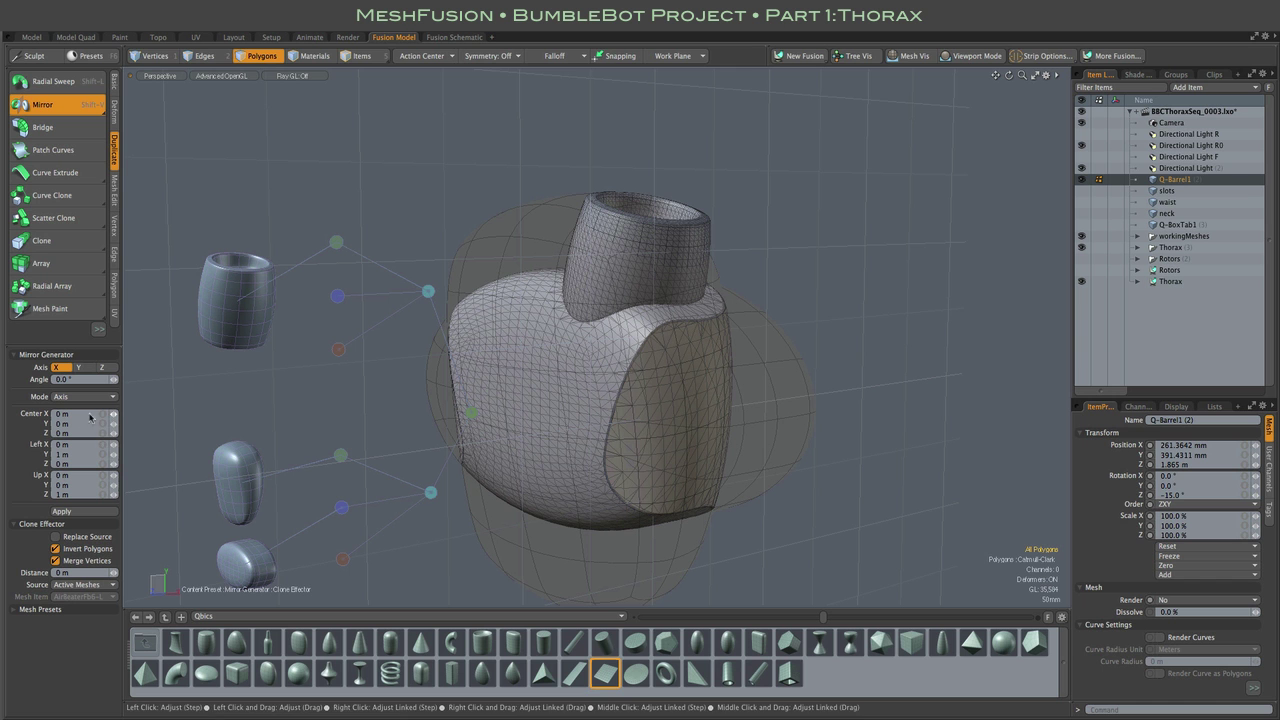
click(91, 513)
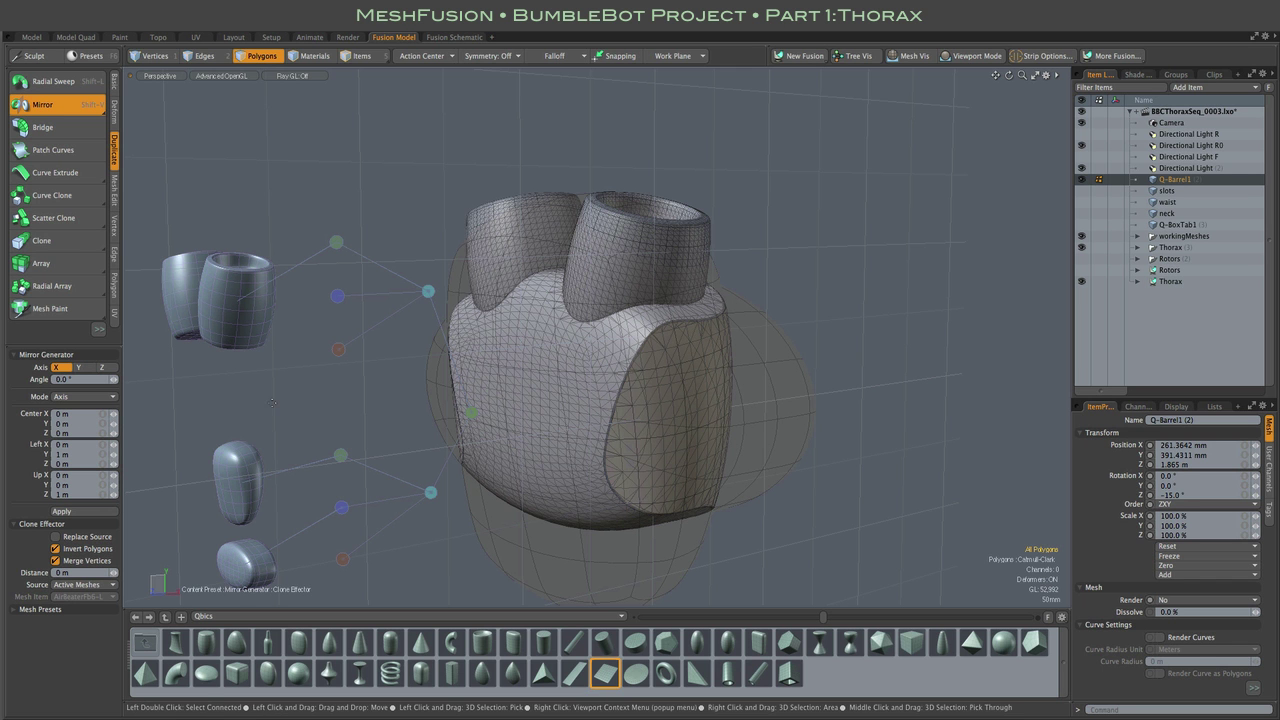
mouse_move(263, 310)
alt+mouse_down()
mouse_move(357, 303)
mouse_move(263, 314)
alt+mouse_up()
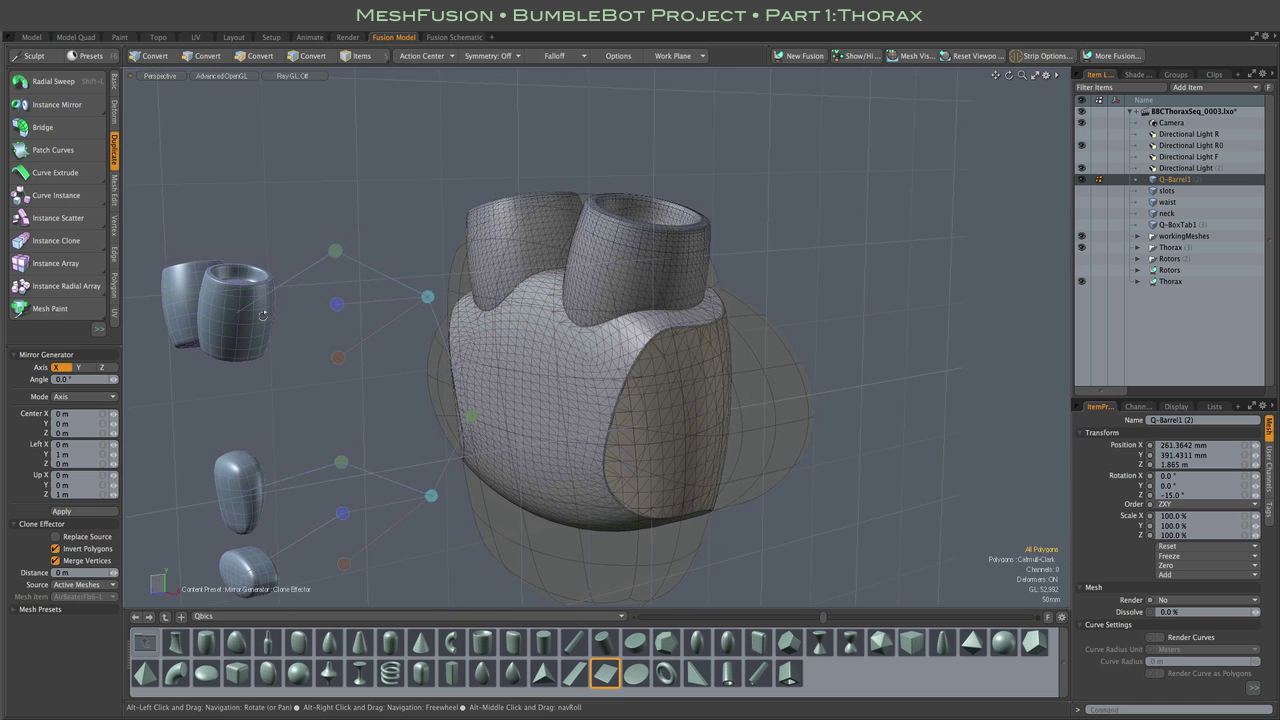
Apply Center to Bounds to the mirrored barrel mesh item and deselect it
key(5)
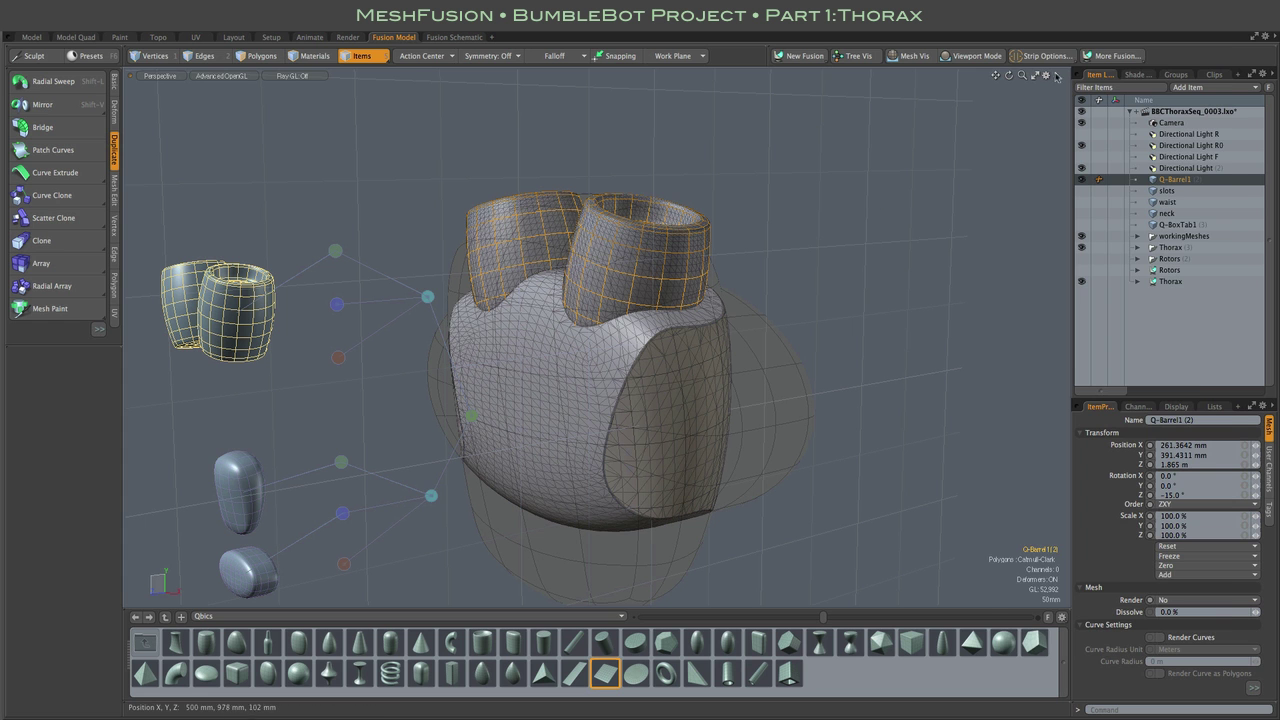
click(1110, 55)
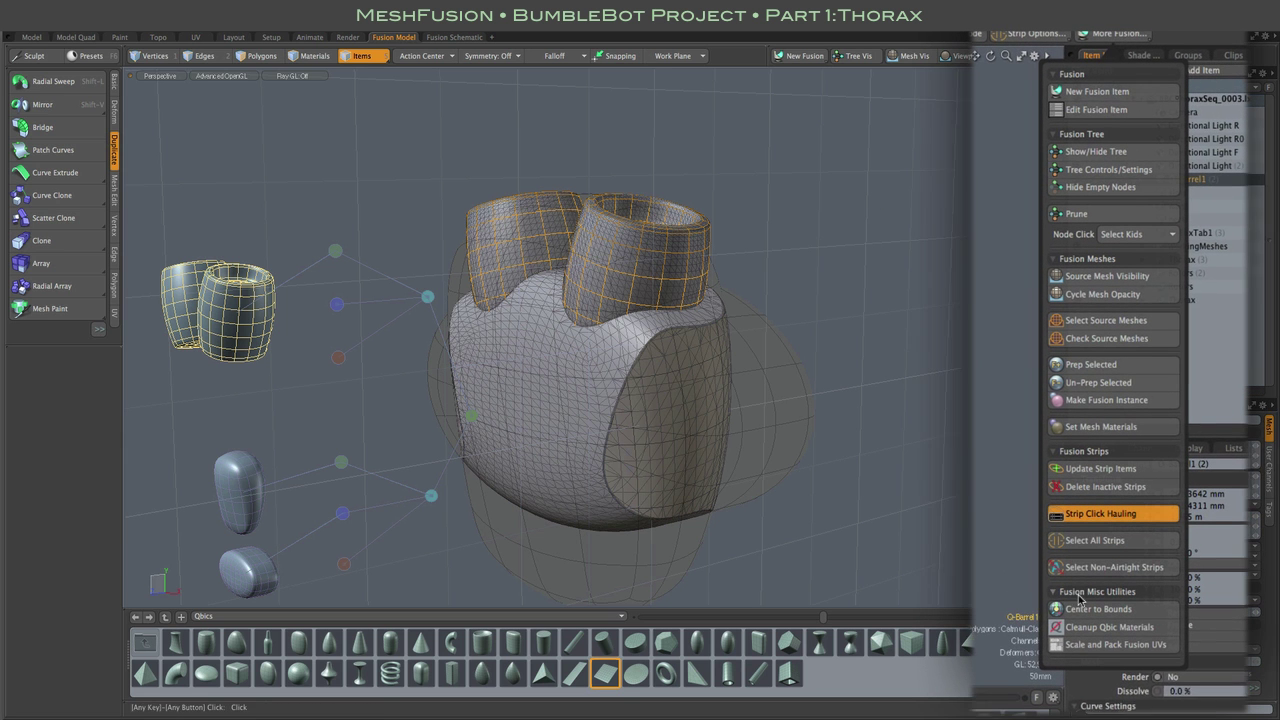
click(1143, 625)
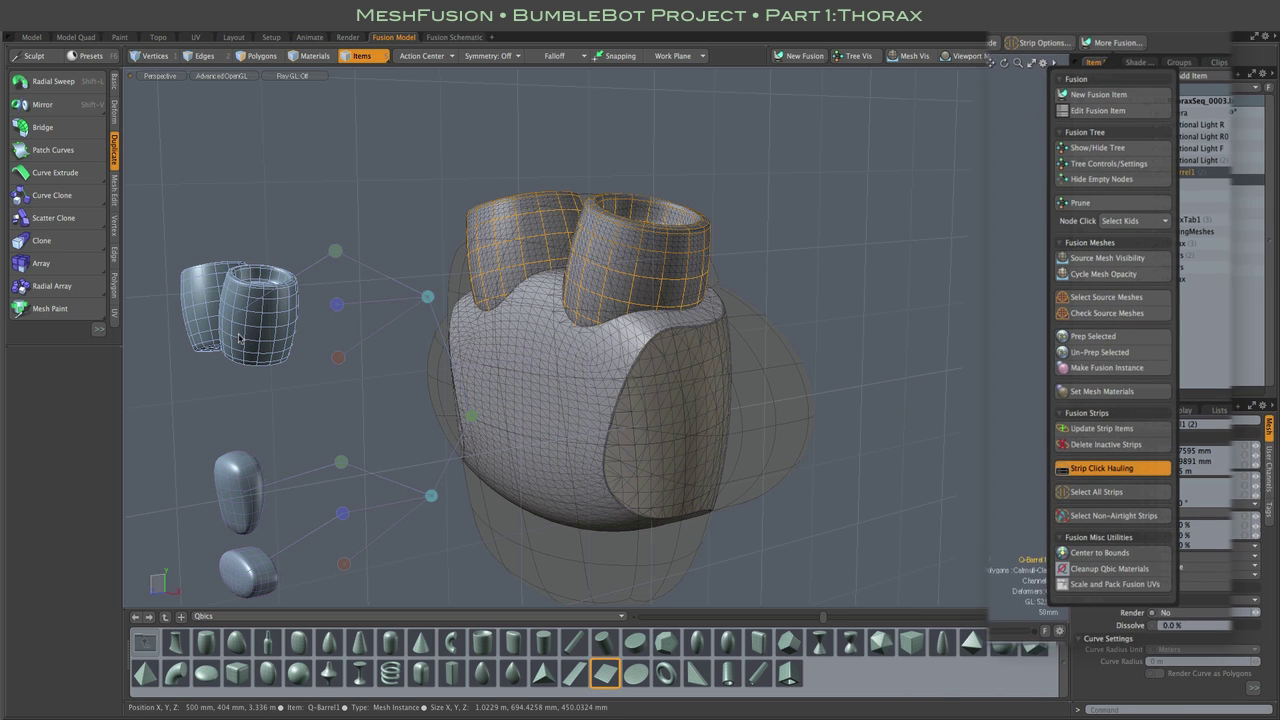
click(270, 360)
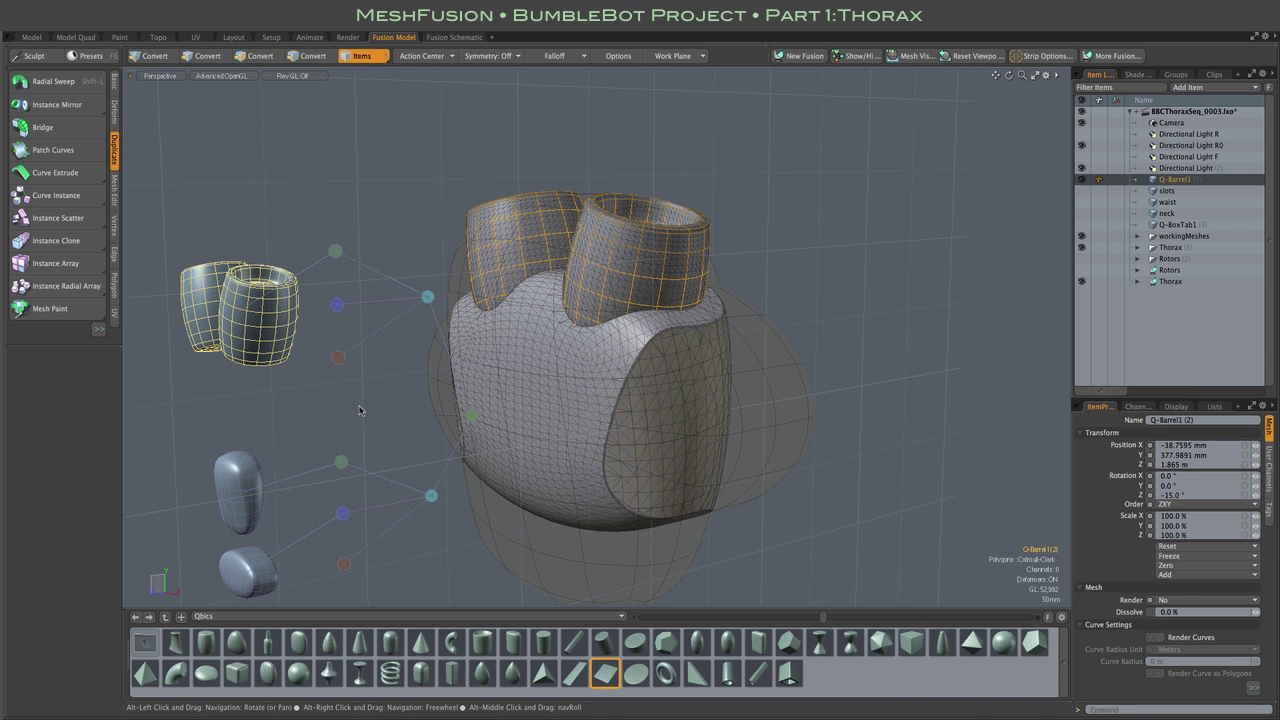
alt+drag(351, 402, 337, 424)
scroll(509, 297, up, 10)
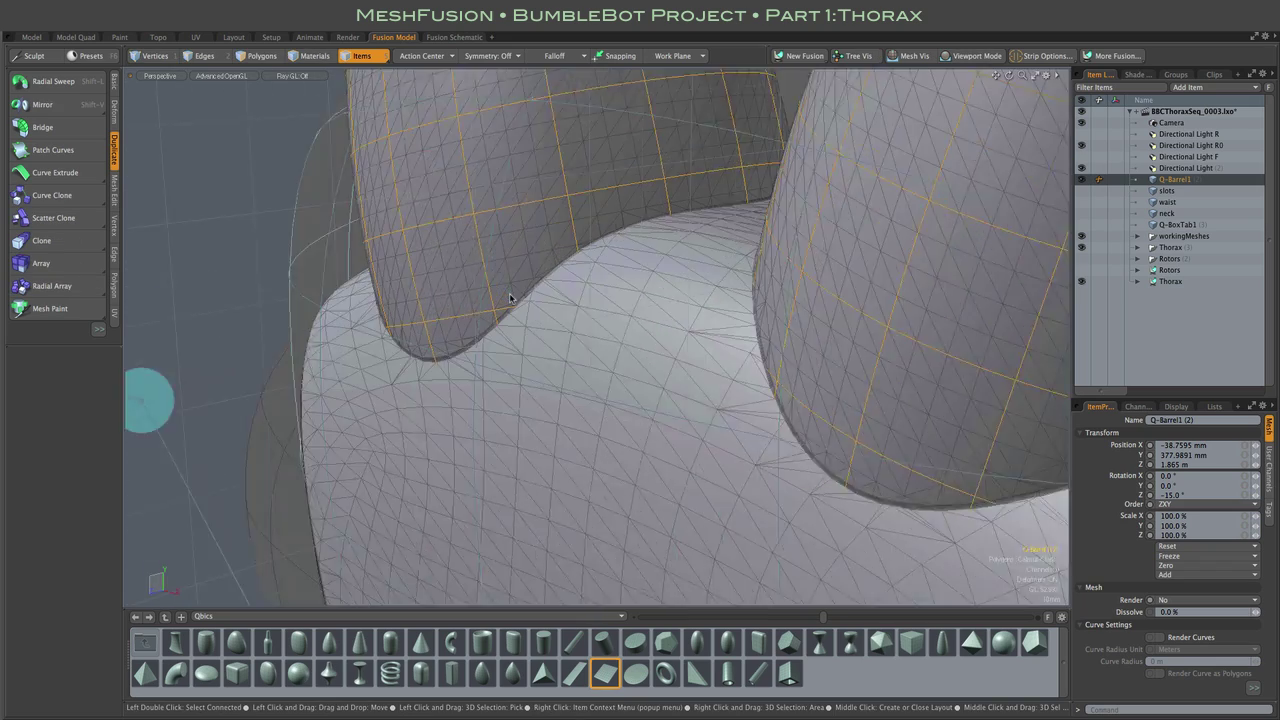
scroll(509, 297, down, 10)
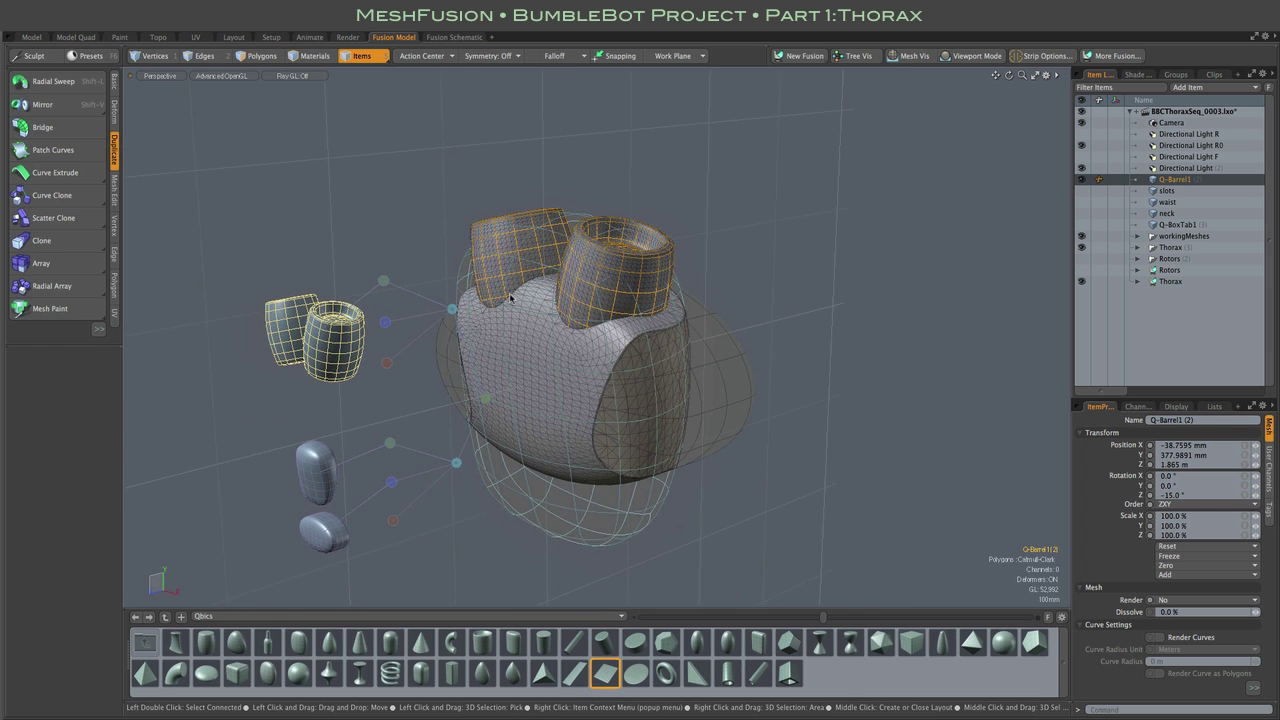
alt+drag(647, 306, 862, 365)
click(861, 364)
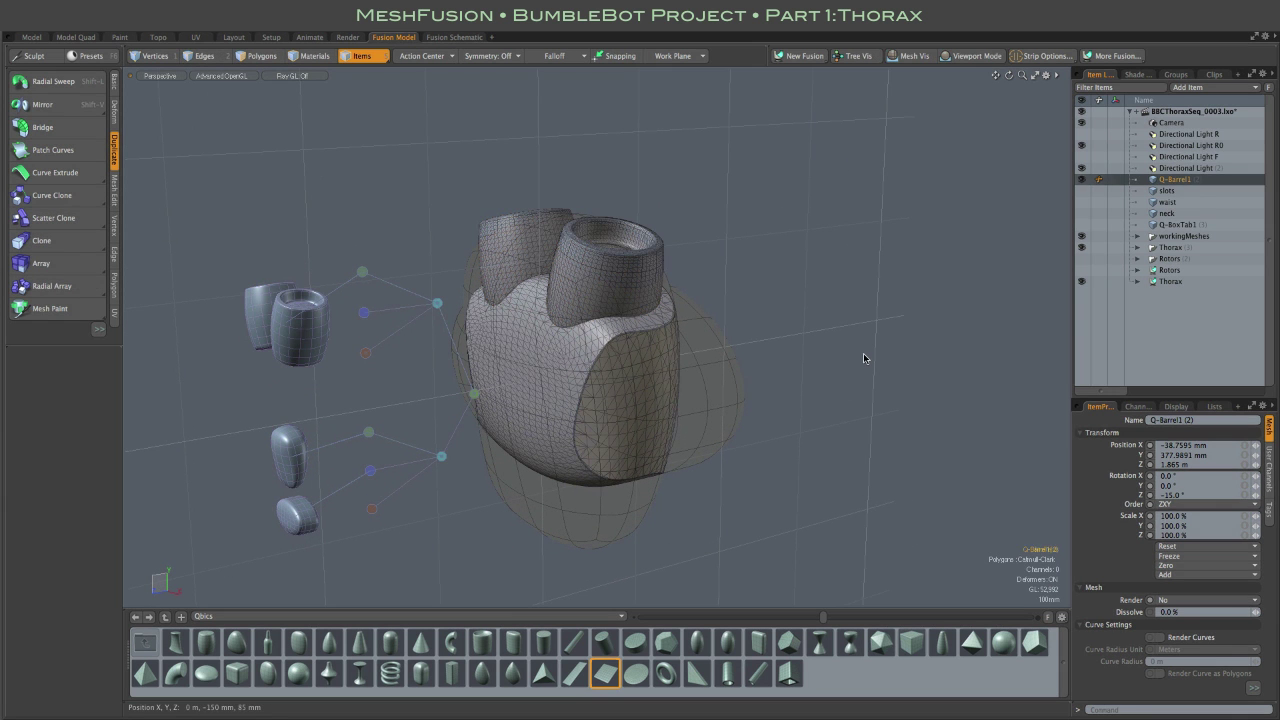
Make the waist and neck meshes visible and check where they meet the thorax
click(1081, 202)
click(1081, 213)
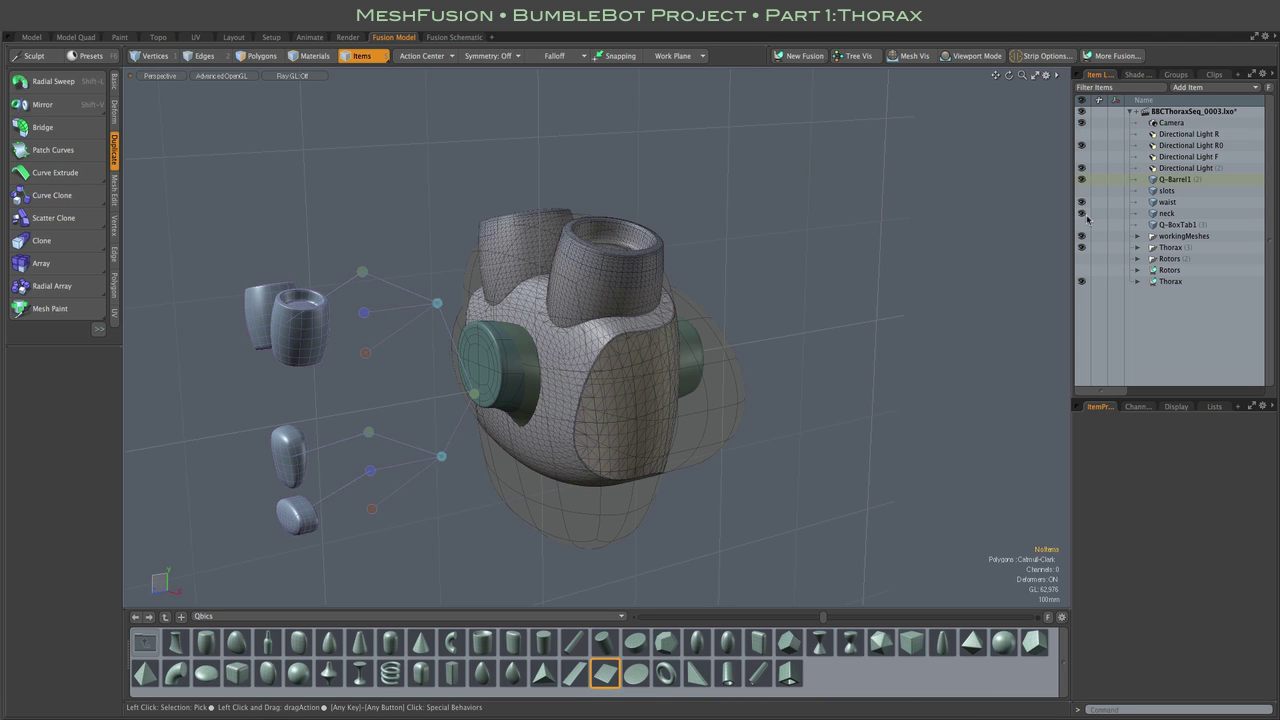
alt+drag(908, 253, 825, 220)
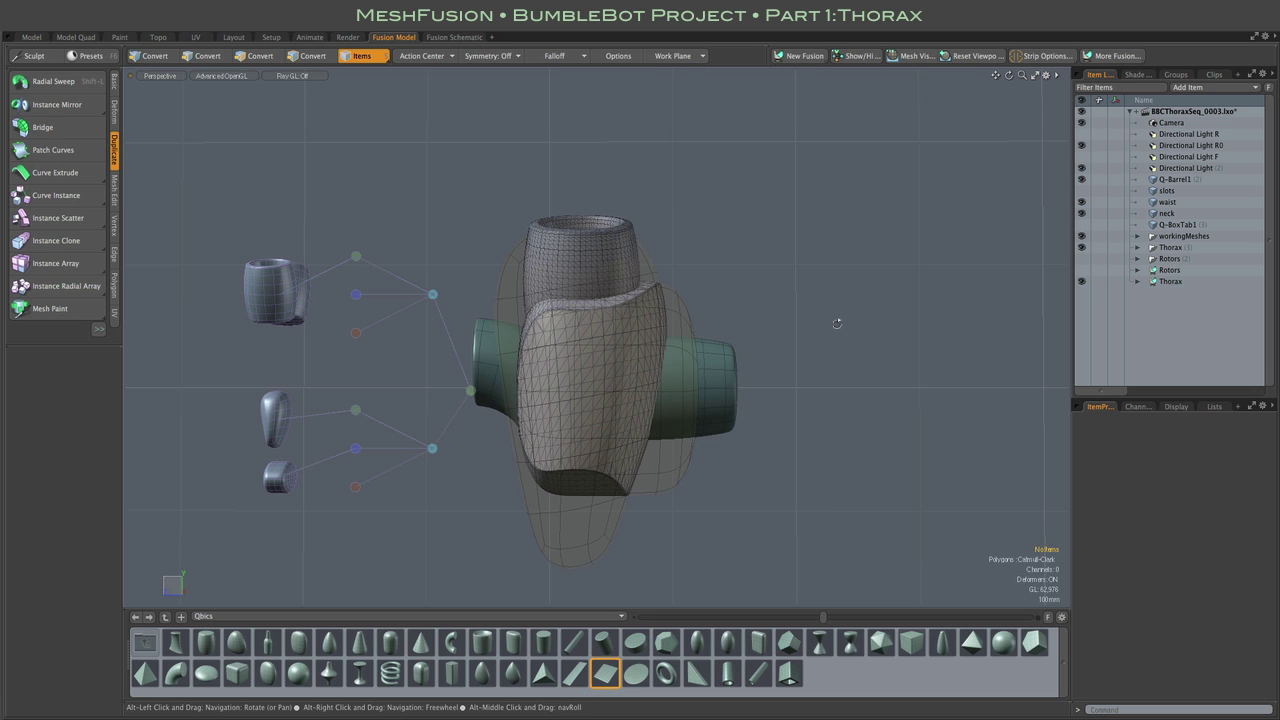
alt+drag(836, 325, 881, 343)
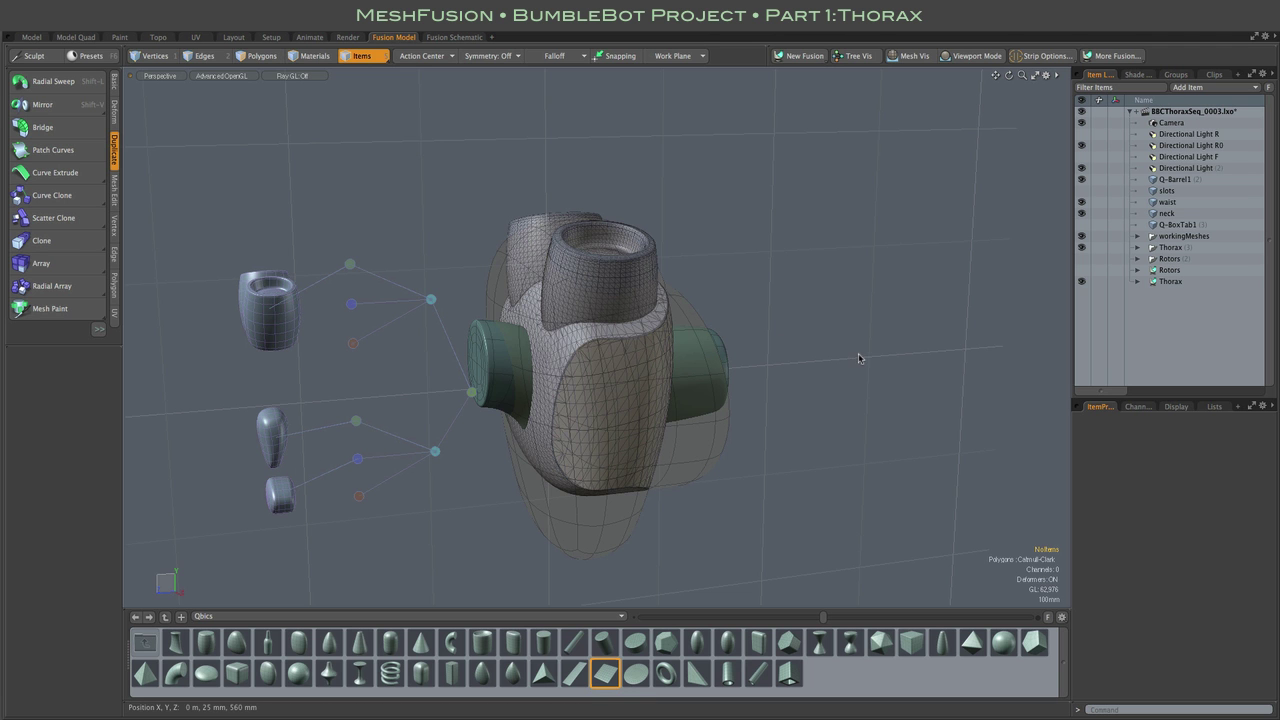
alt+drag(860, 345, 834, 334)
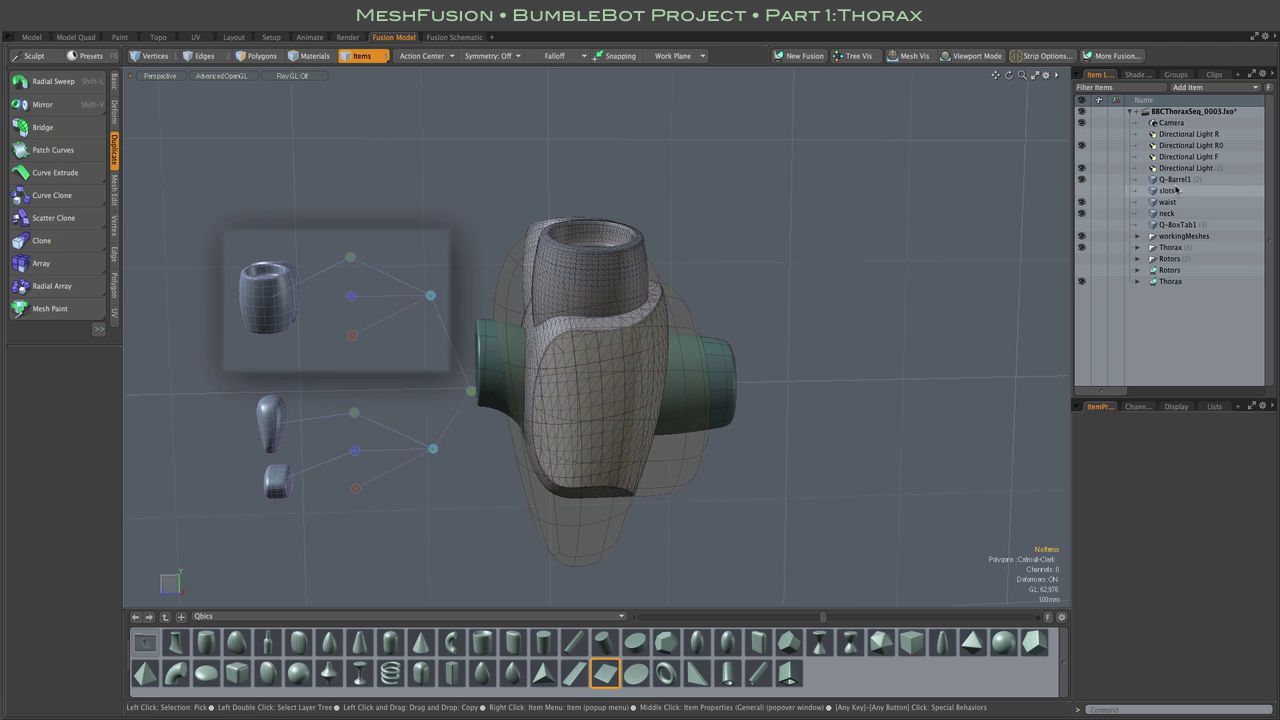
Select the waist and neck meshes and add them to the barrel's branch of the thorax fusion with union
click(741, 362)
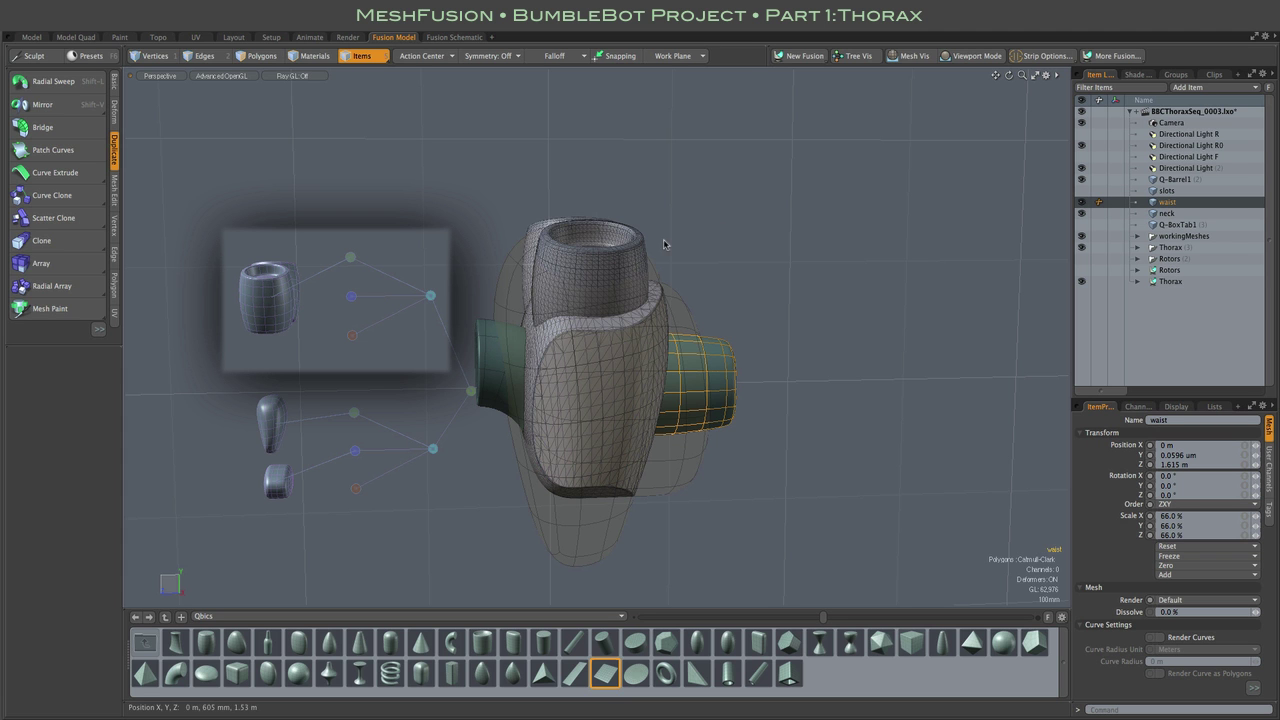
shift+click(481, 352)
drag(283, 285, 350, 258)
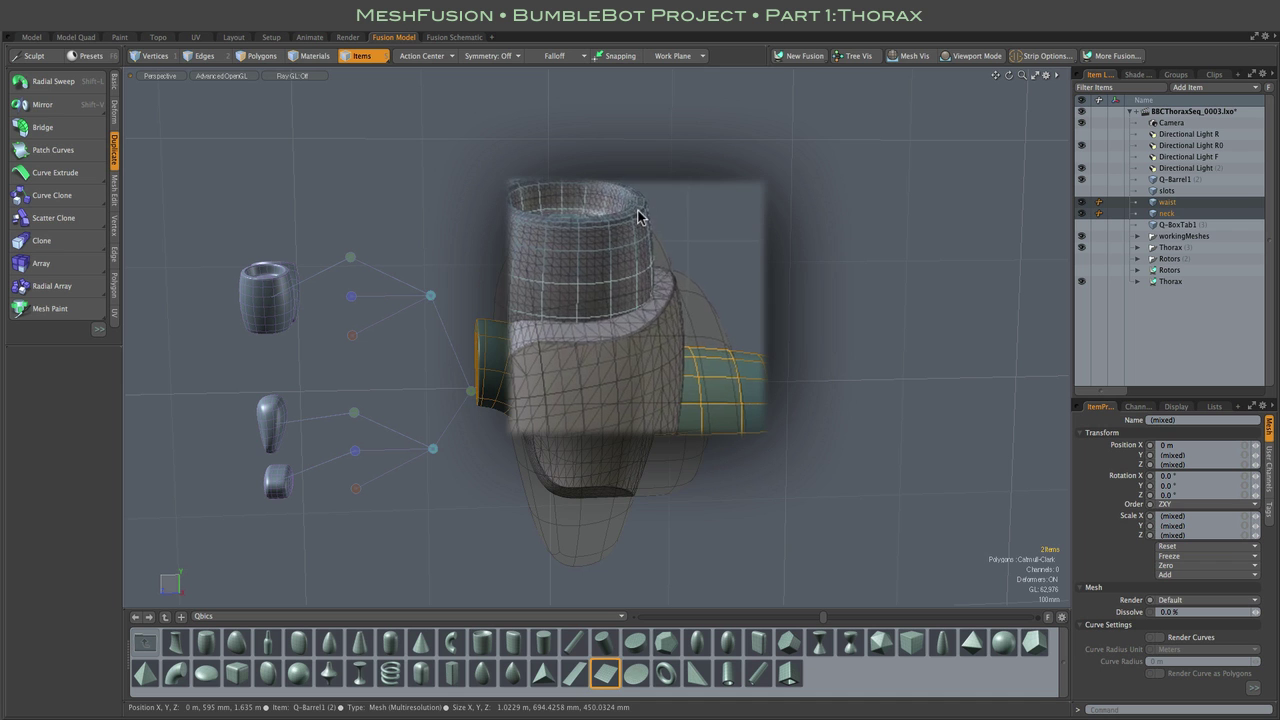
drag(638, 218, 640, 216)
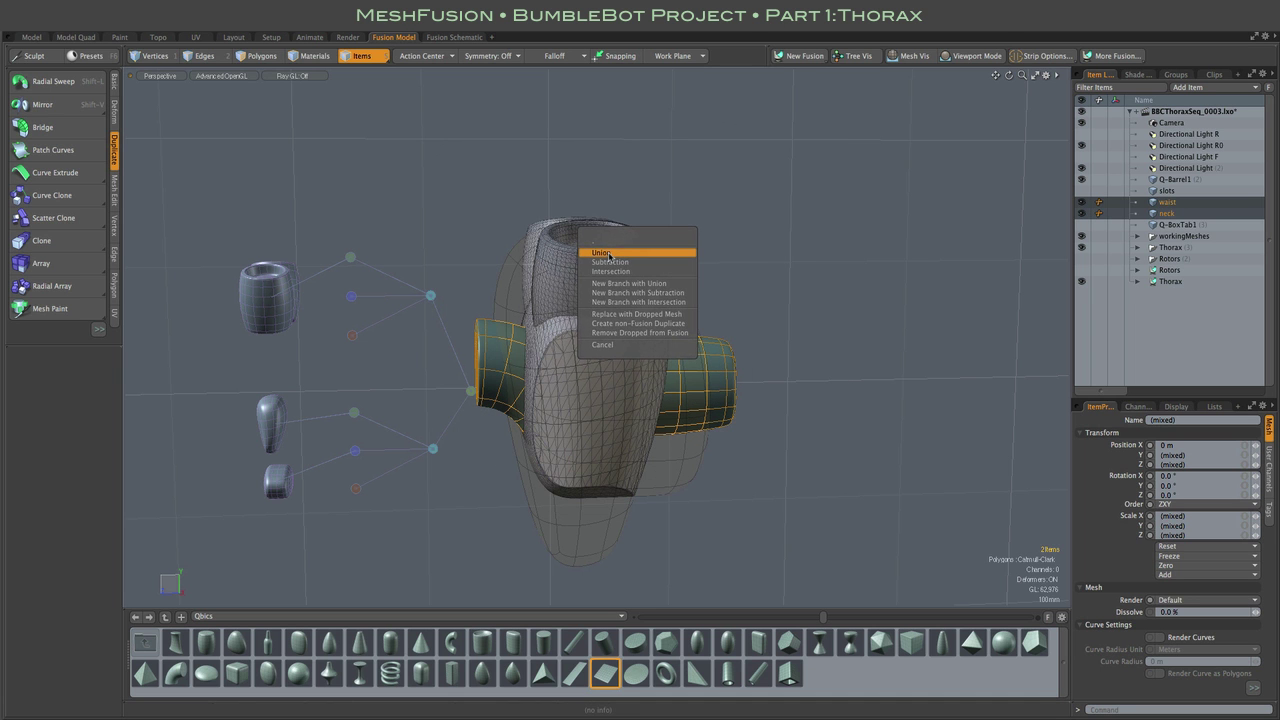
click(608, 254)
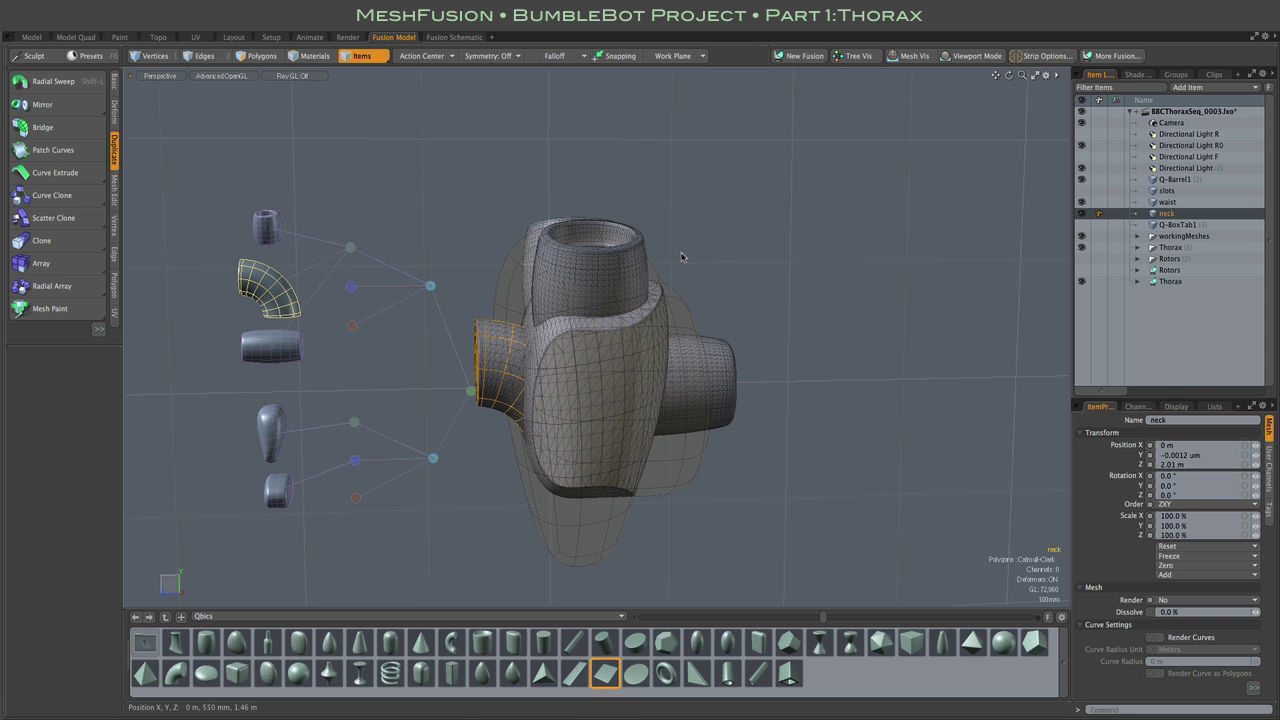
Make the slots cutter mesh visible on the sides of the thorax
alt+drag(688, 258, 714, 246)
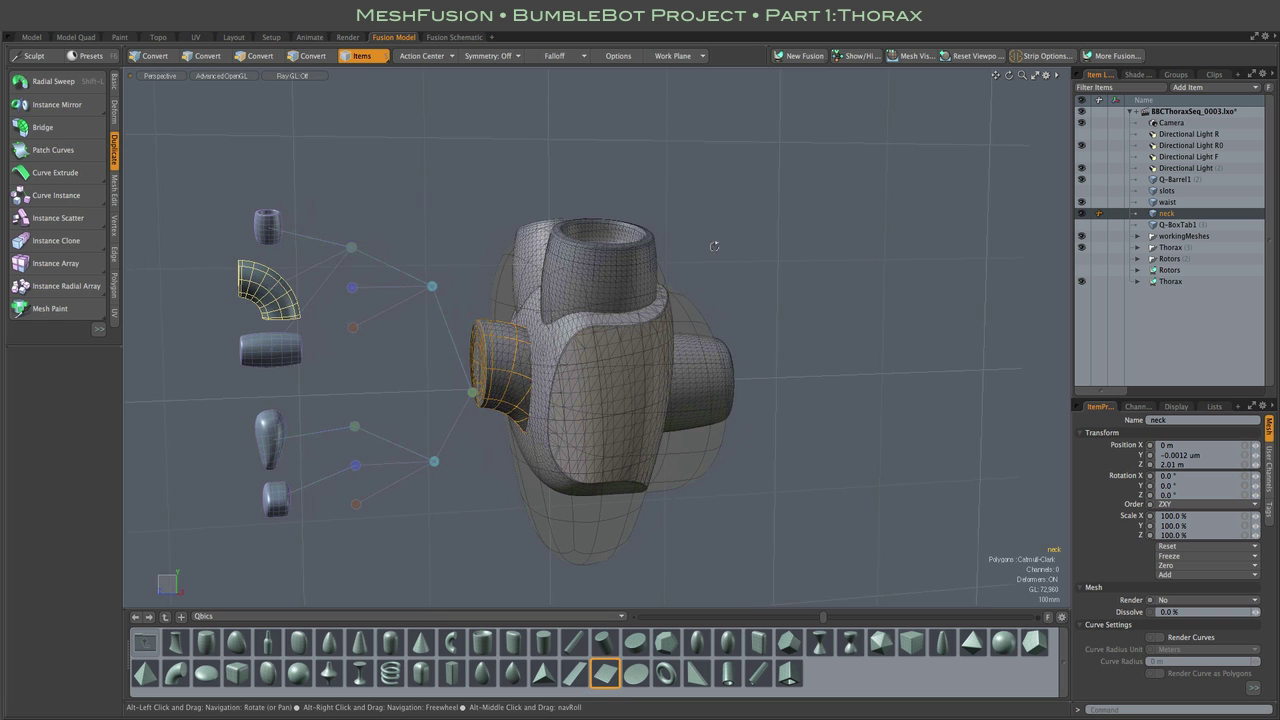
mouse_move(859, 262)
alt+mouse_down()
mouse_move(757, 220)
mouse_move(866, 238)
mouse_move(790, 255)
mouse_move(871, 253)
mouse_move(843, 266)
alt+mouse_up()
alt+drag(684, 175, 814, 174)
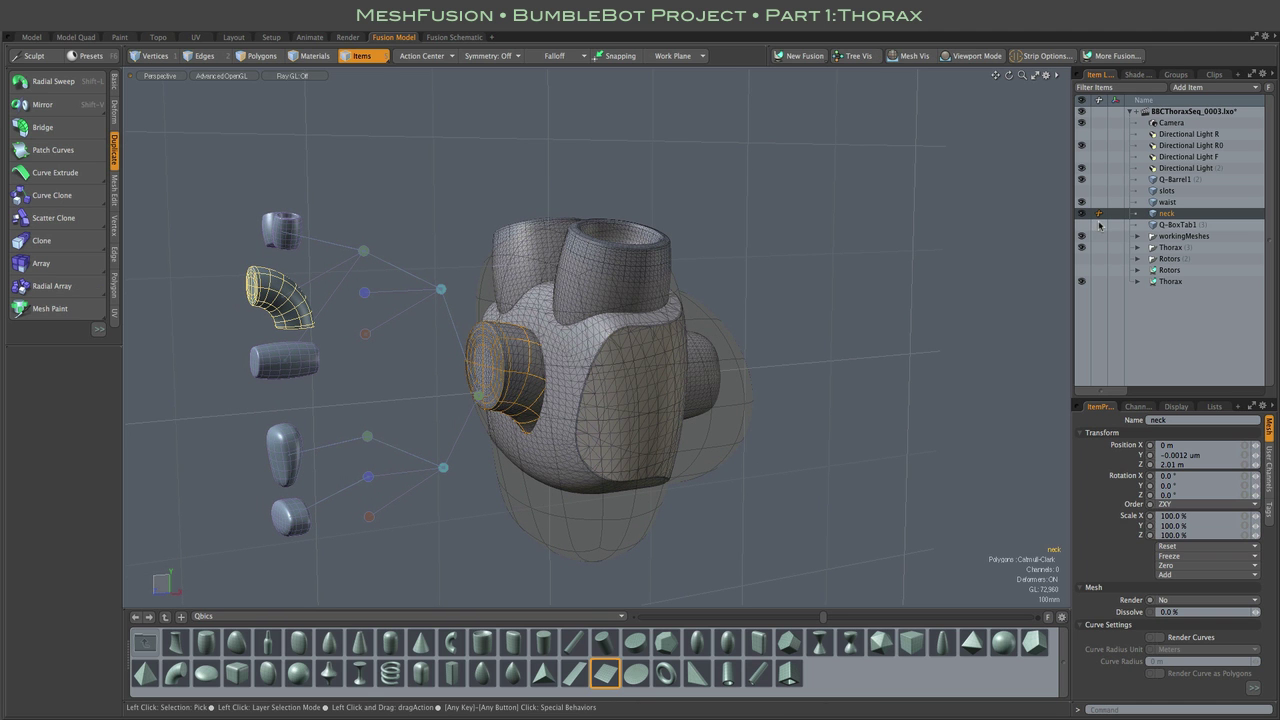
click(1081, 190)
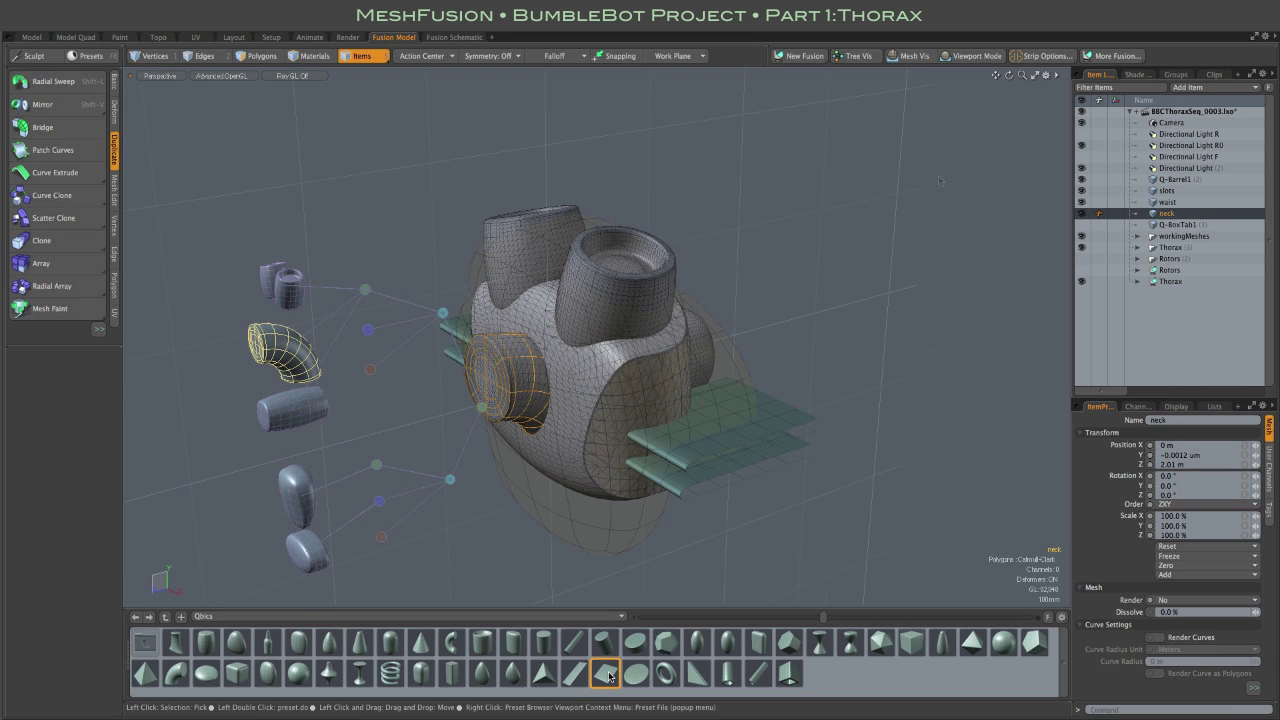
Add a Q-ThinBoxSquare preset as a sample cutter, and delete it after selecting polygons on about half of it
double_click(605, 673)
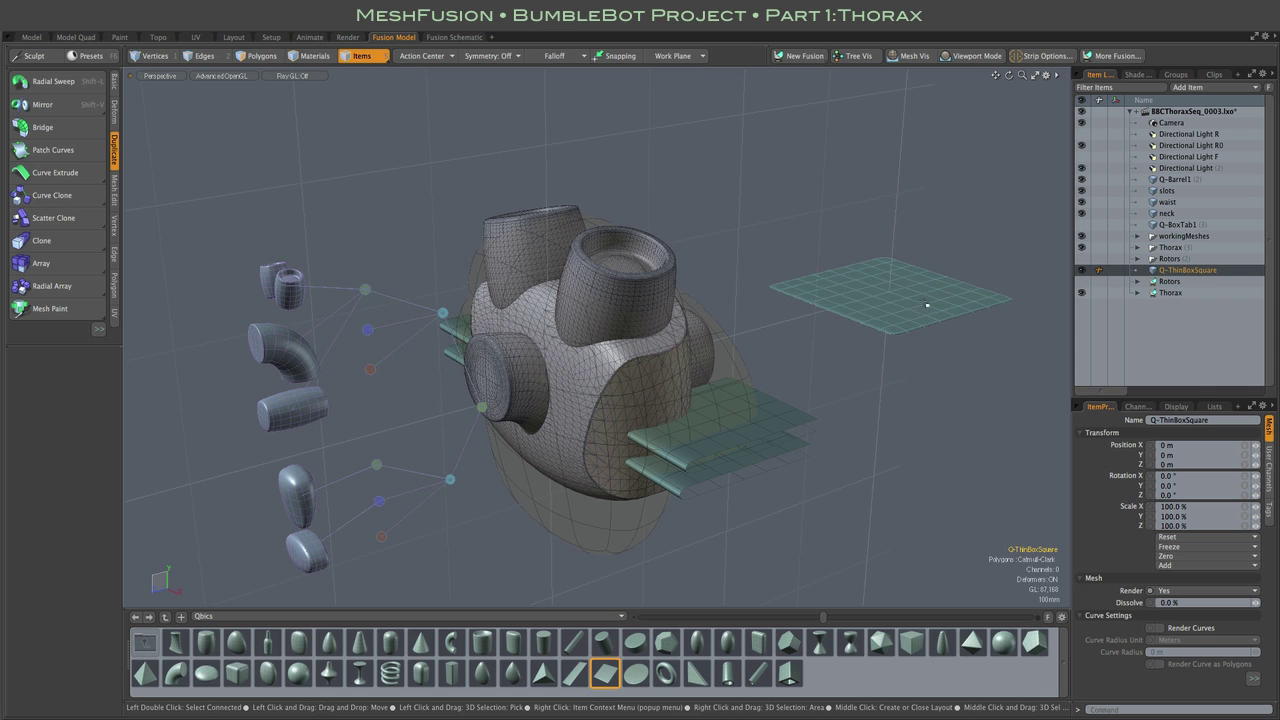
key(3)
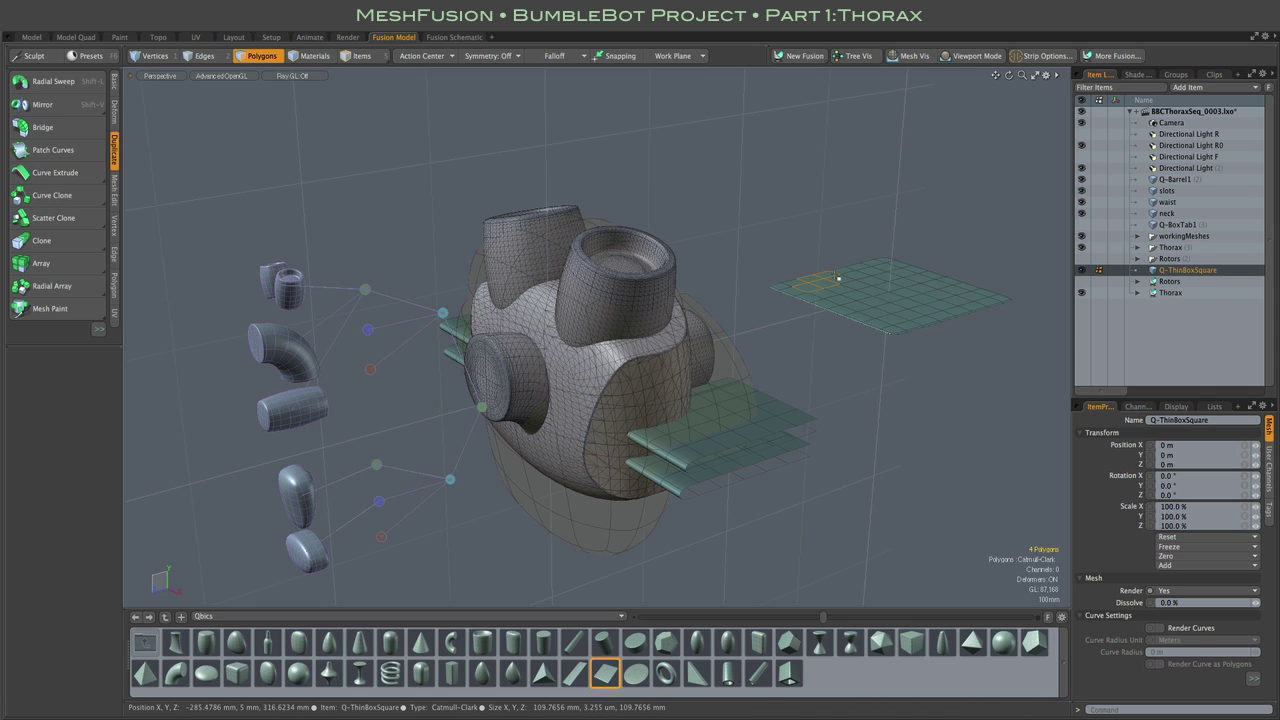
key(l)
key(shift+Up)
key(shift+Up)
key(shift+Up)
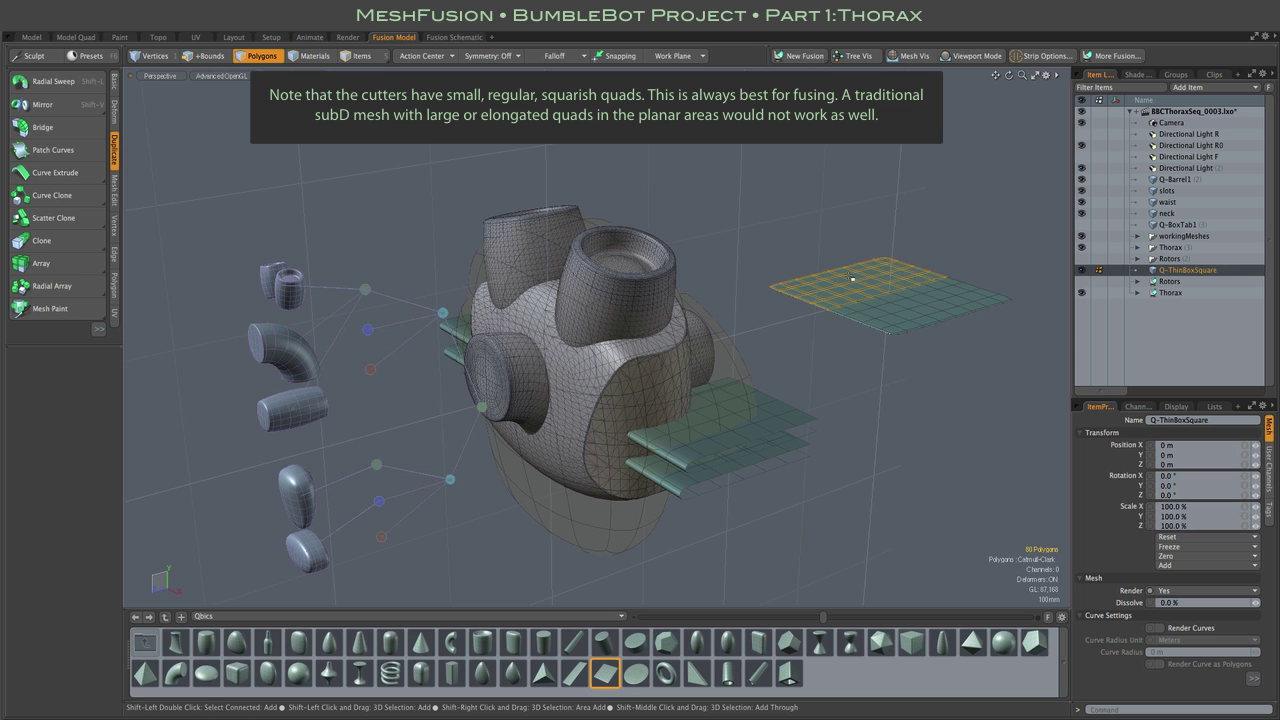
key(shift+Down)
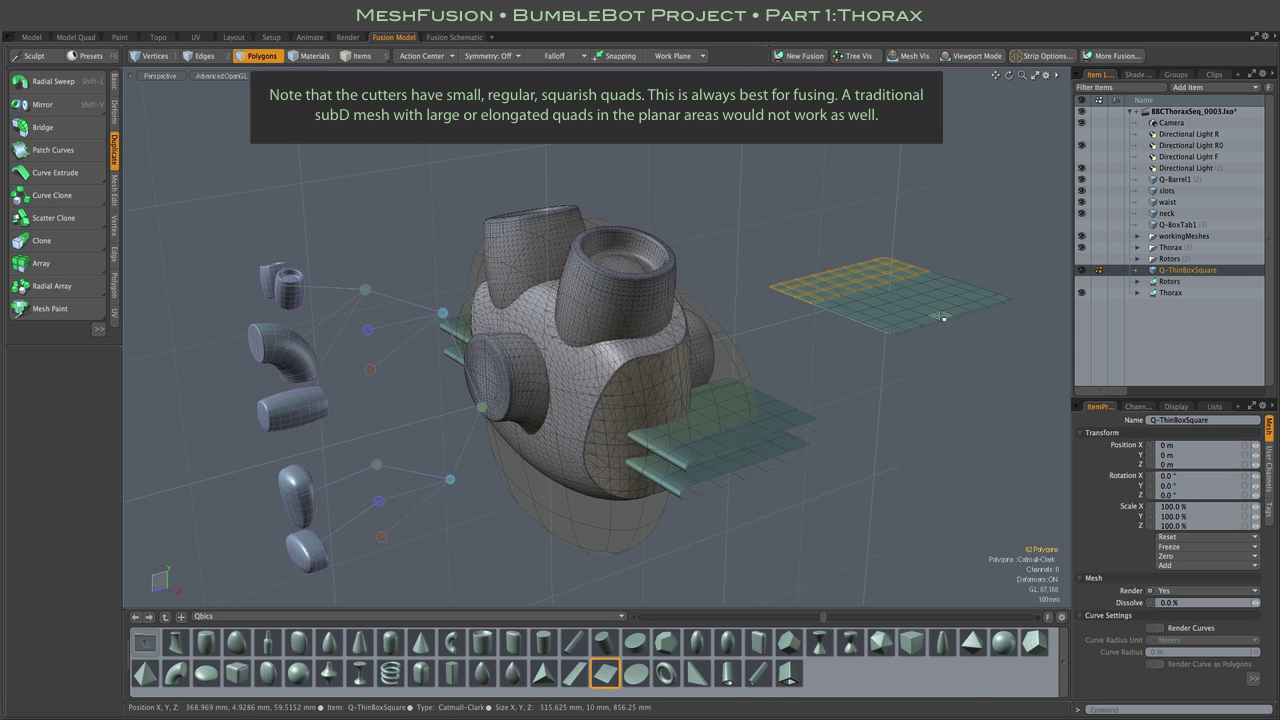
key(5)
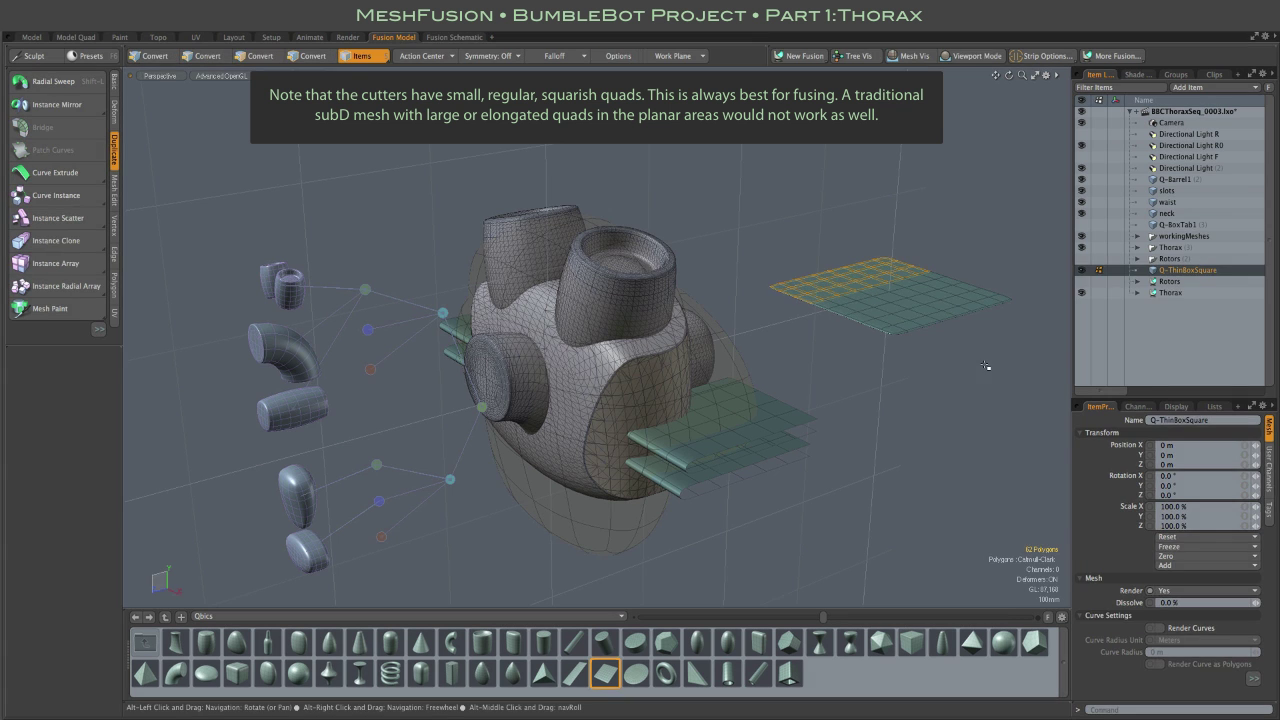
key(Delete)
Add the slots mesh as a subtraction on the body meshes' branch of the thorax fusion
alt+drag(940, 315, 866, 307)
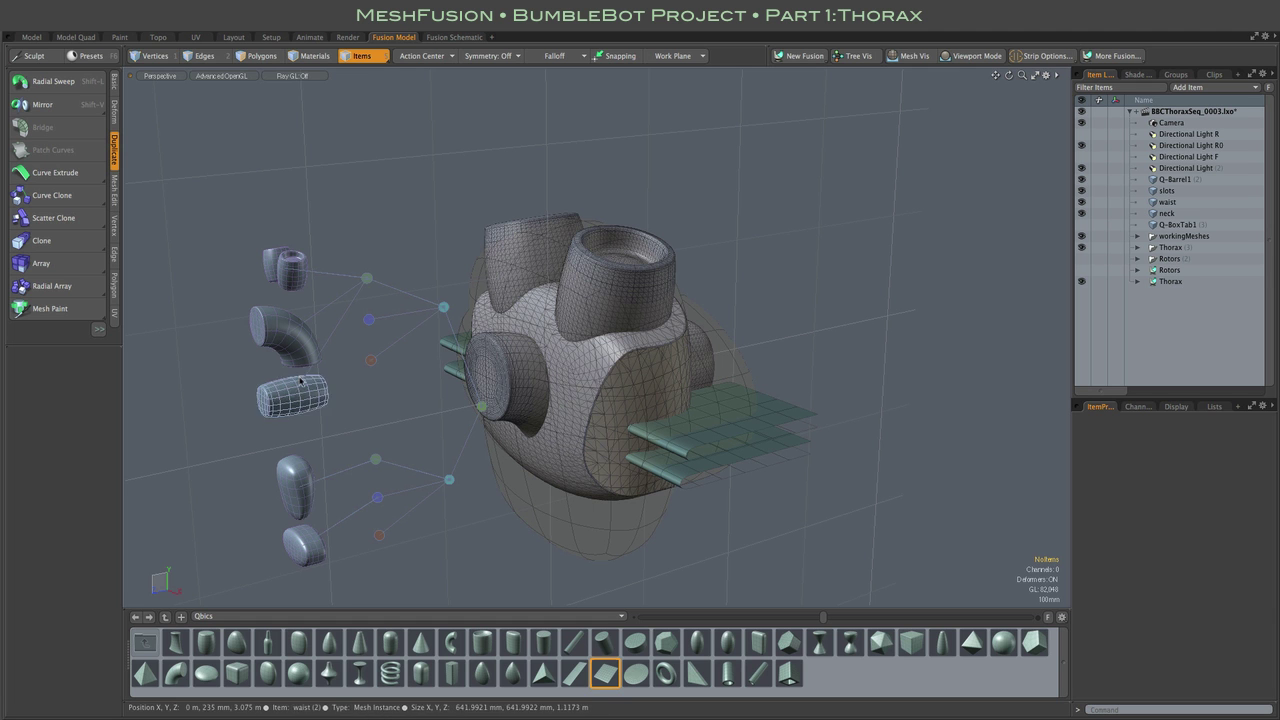
click(796, 421)
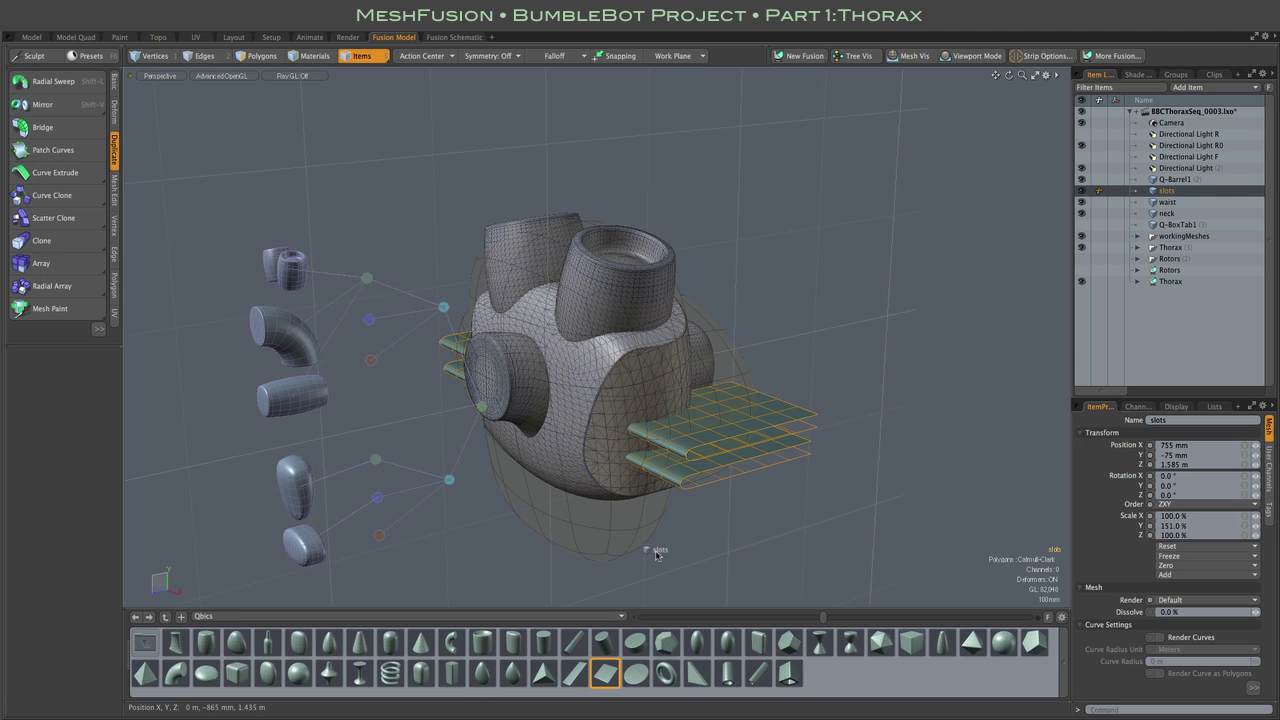
click(390, 544)
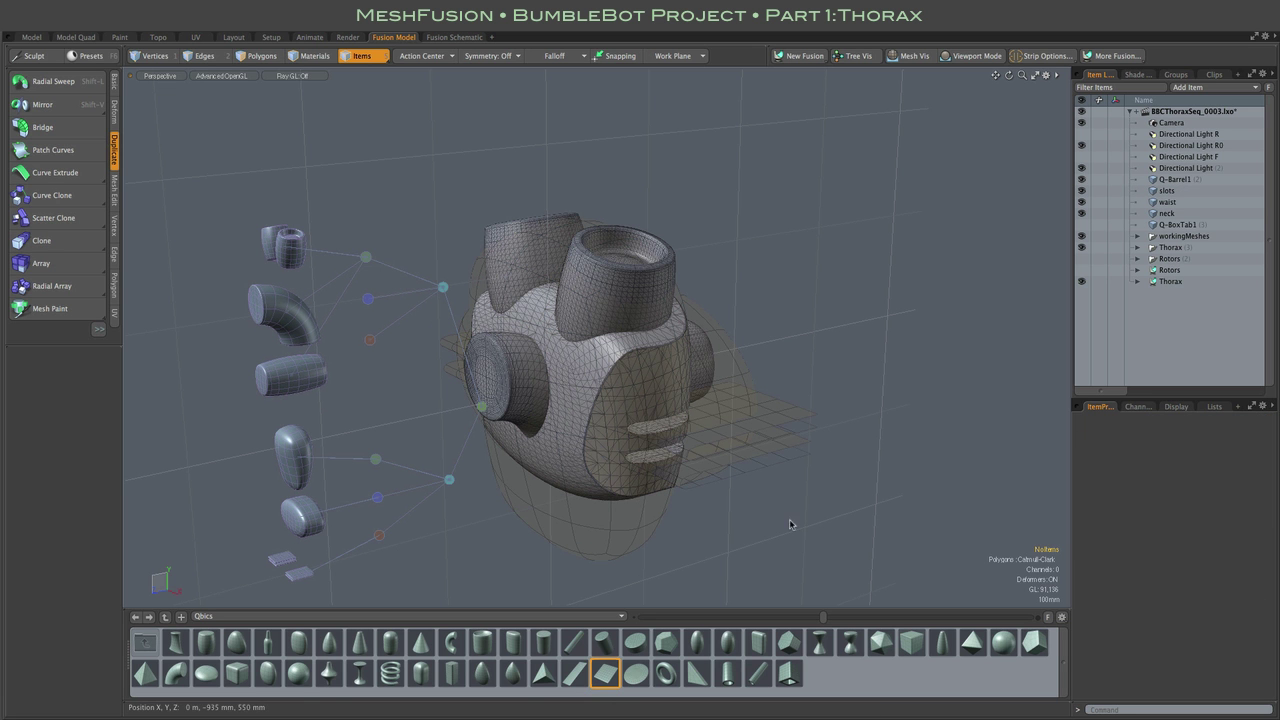
Select all connected polygons of a lower slot in the slots mesh and move them outward 115 mm along X
key(alt)
alt+drag(513, 556, 483, 563)
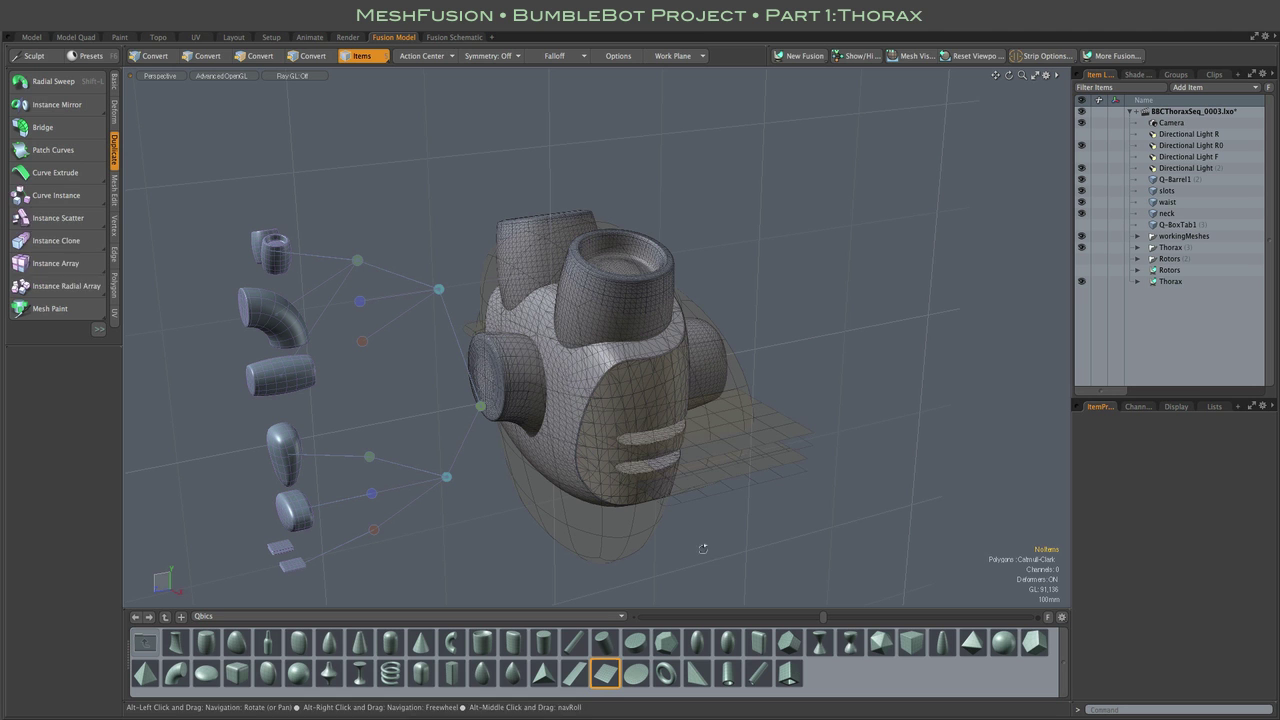
click(790, 466)
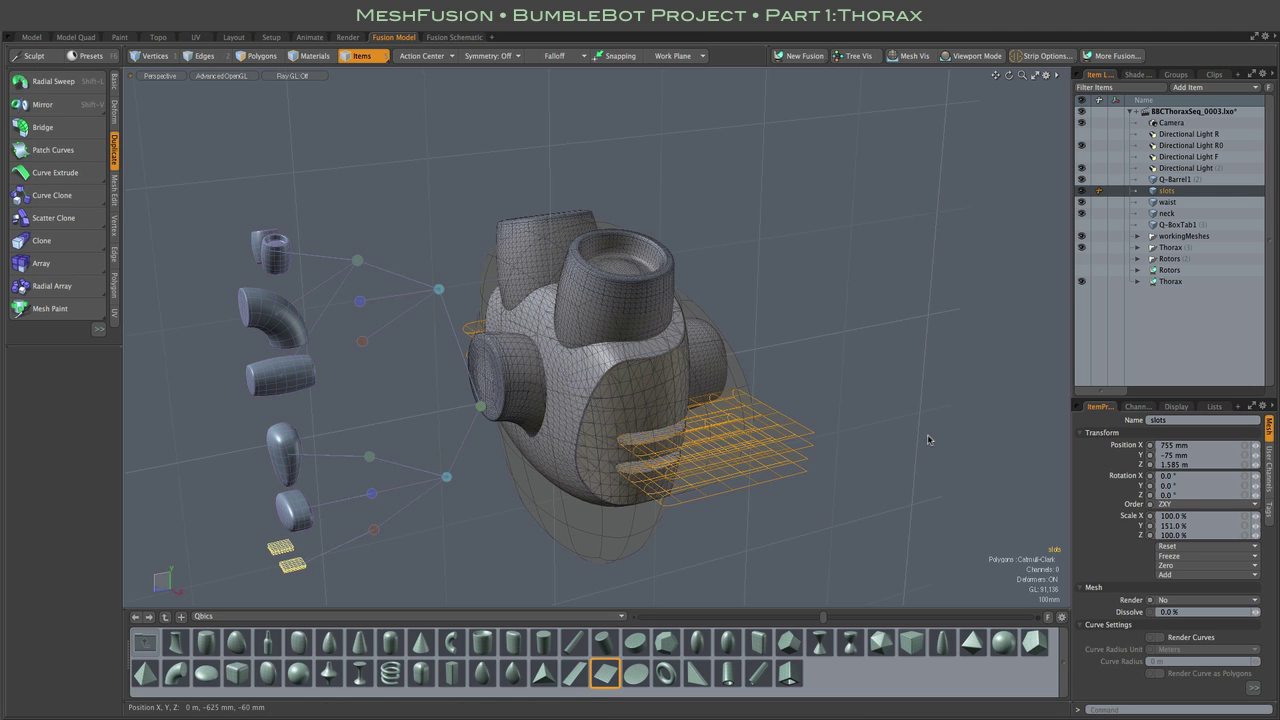
key(3)
click(788, 458)
double_click(788, 458)
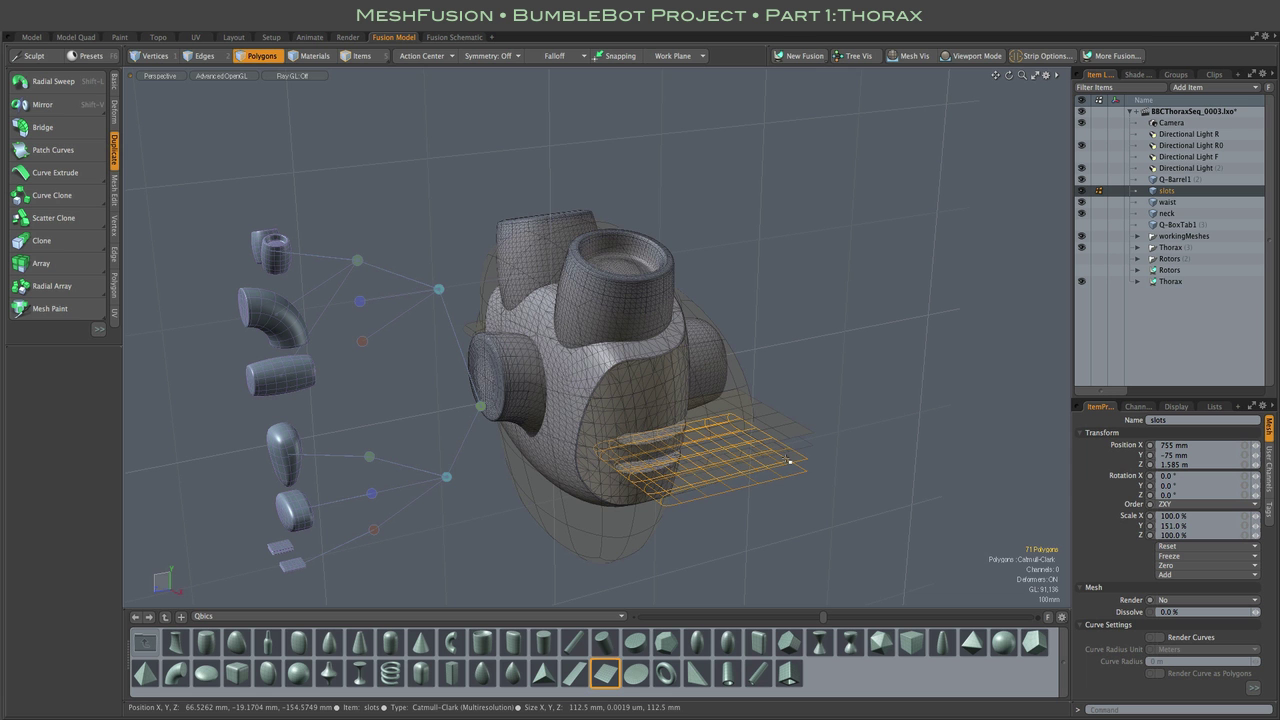
alt+drag(788, 458, 599, 398)
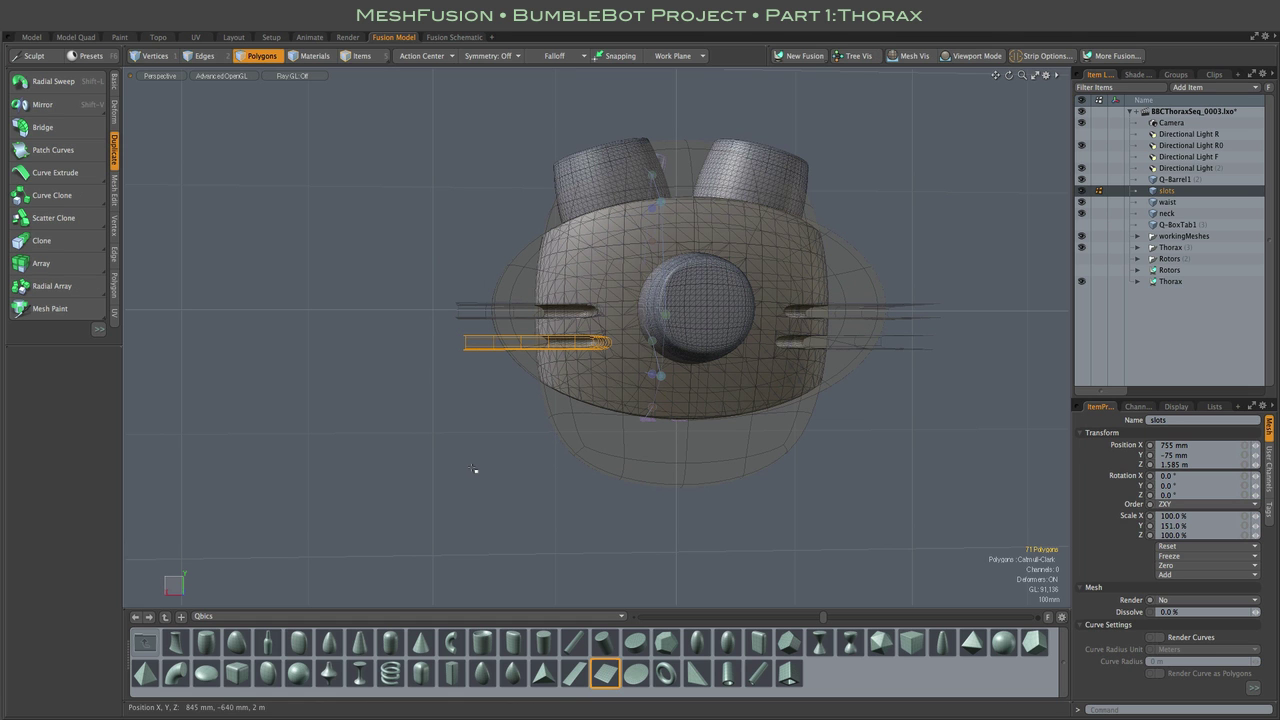
key(w)
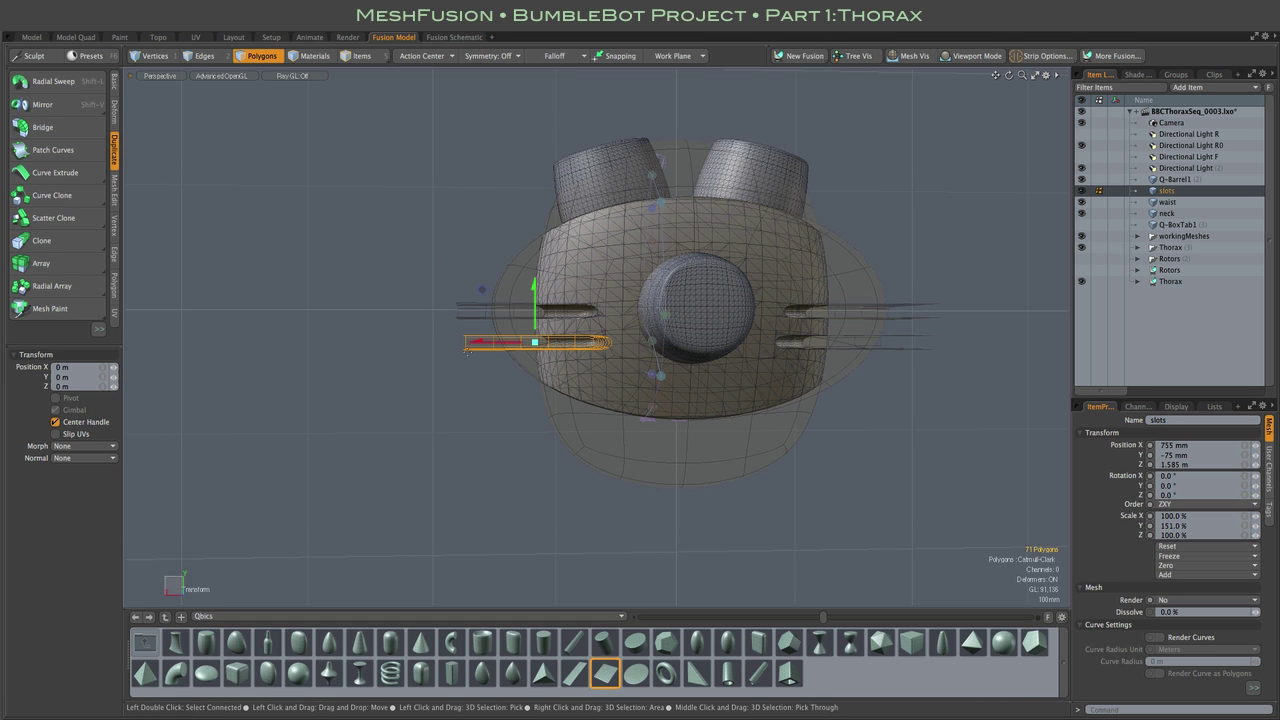
drag(478, 342, 627, 373)
alt+drag(419, 345, 464, 371)
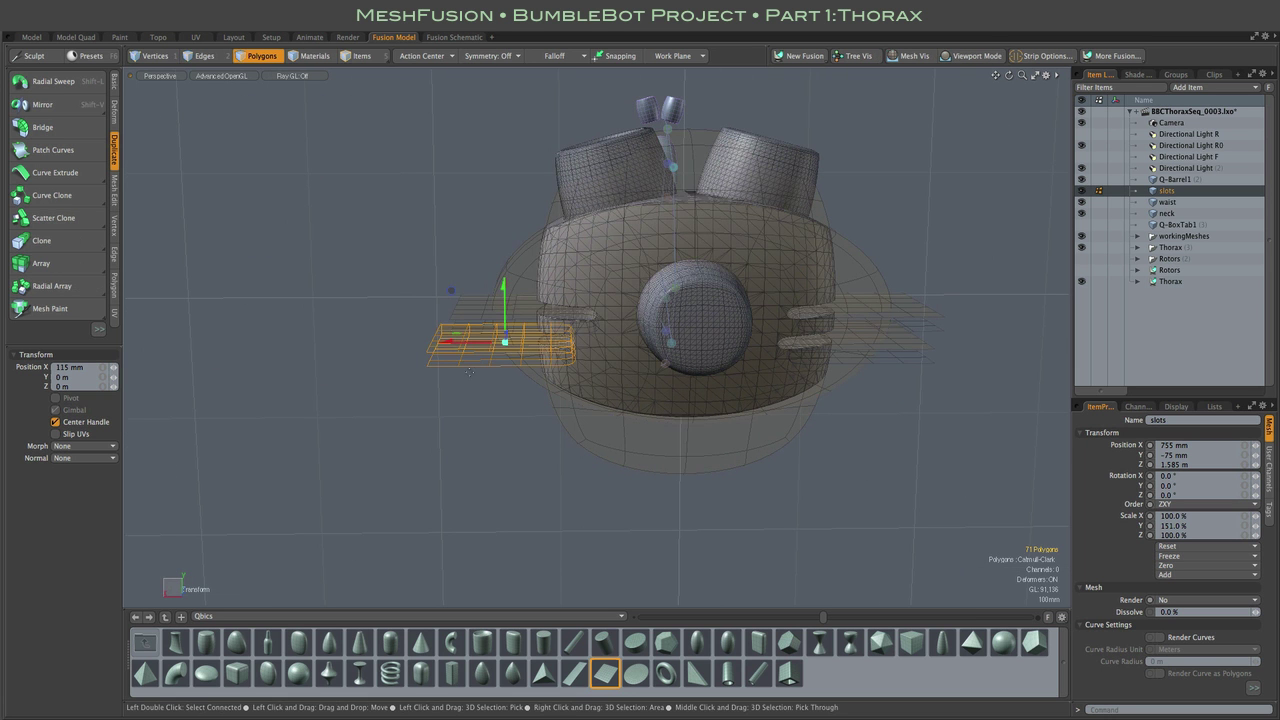
Undo the lower slot's move and drop the Move tool
key(ctrl+z)
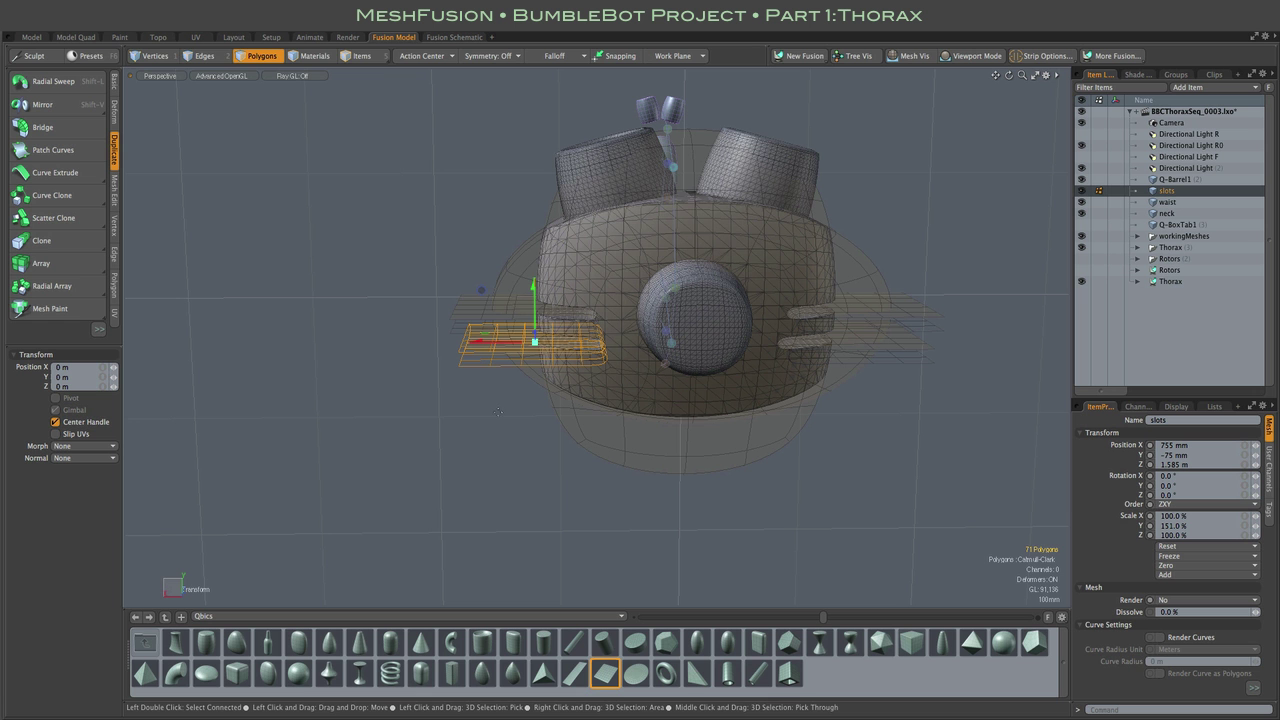
key(q)
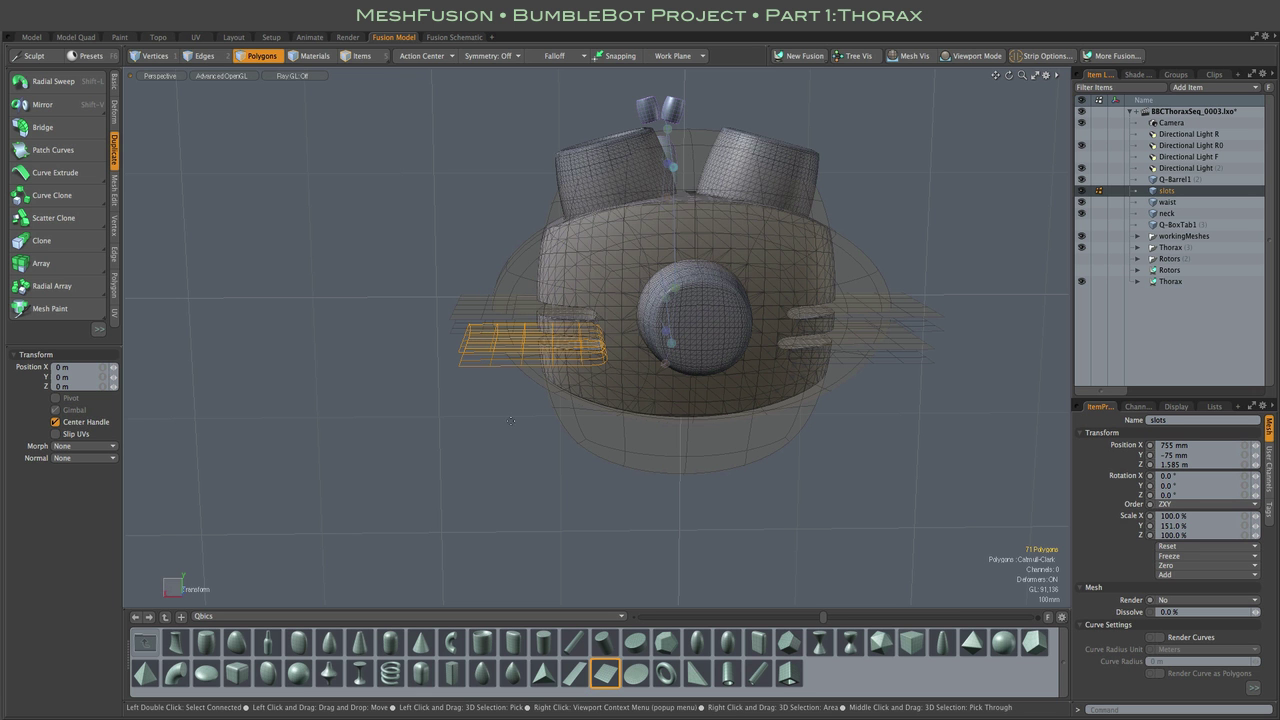
alt+drag(541, 418, 723, 396)
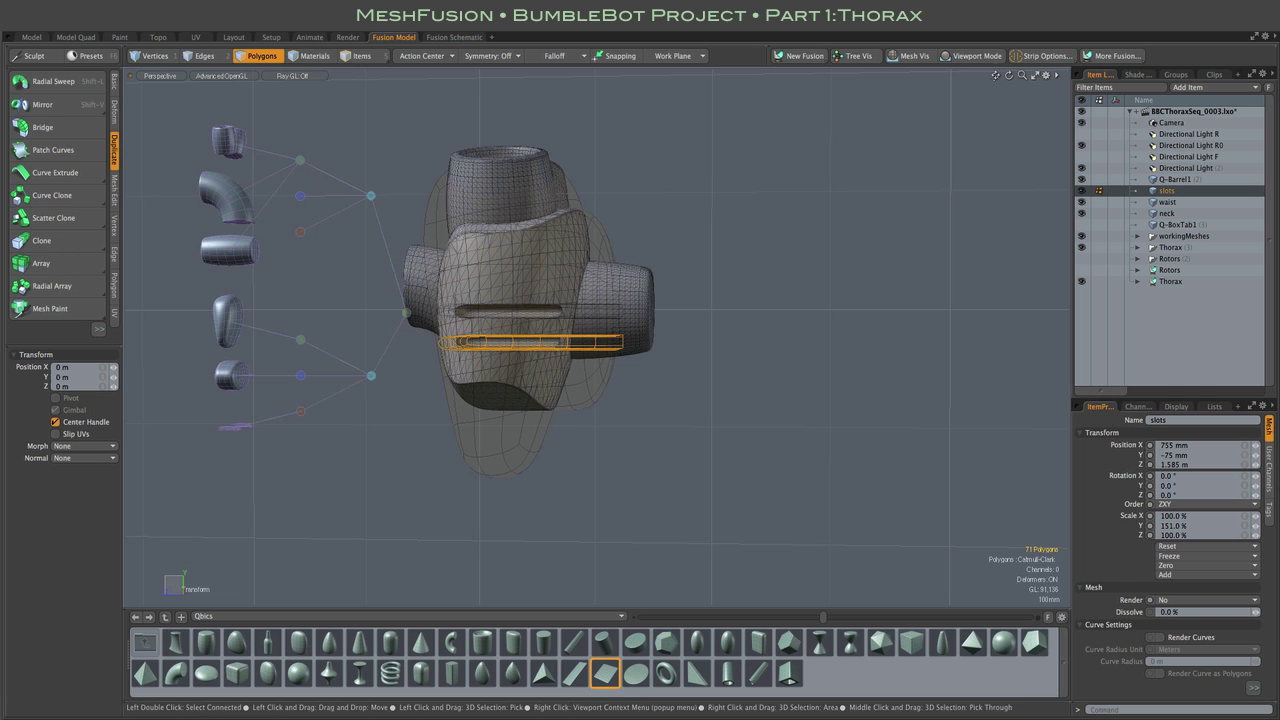
drag(995, 75, 1013, 33)
alt+drag(963, 373, 950, 444)
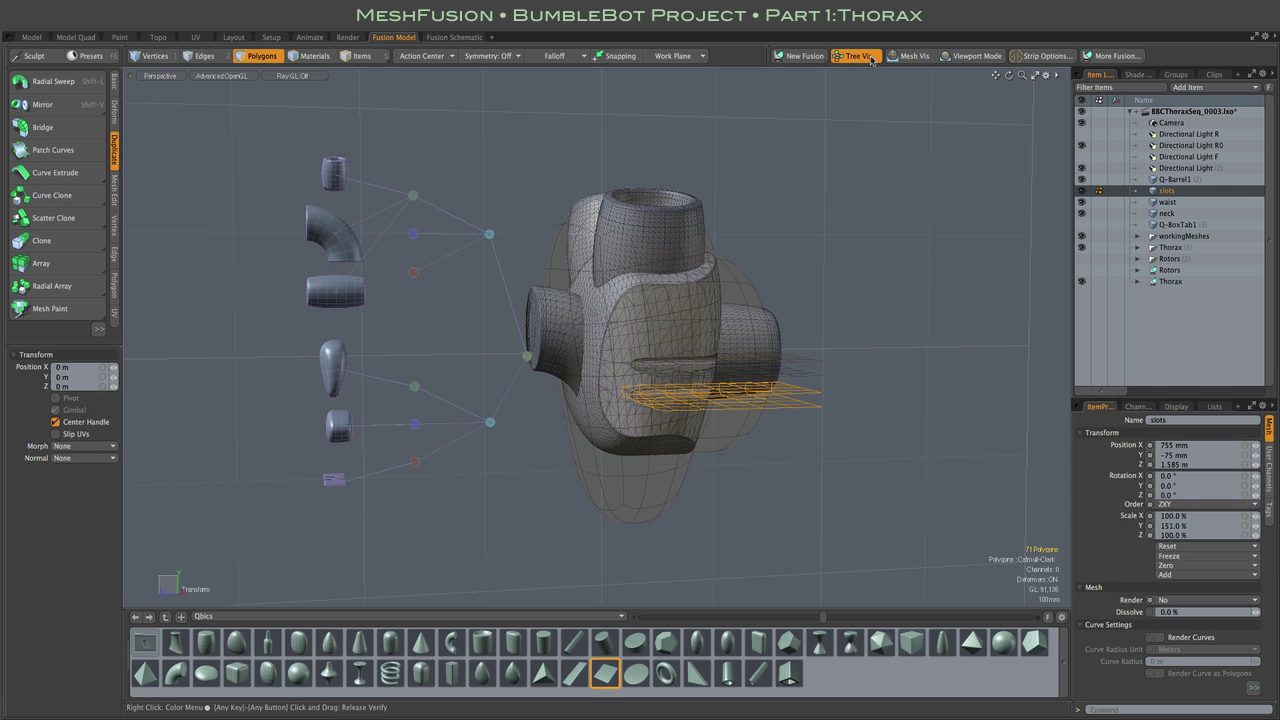
Create a non-Fusion duplicate of the BoxTab1 body mesh from its thumbnail in the thorax fusion tree
click(911, 57)
alt+drag(873, 315, 794, 306)
alt+scroll(602, 428, up, 8)
alt+scroll(604, 414, up, 2)
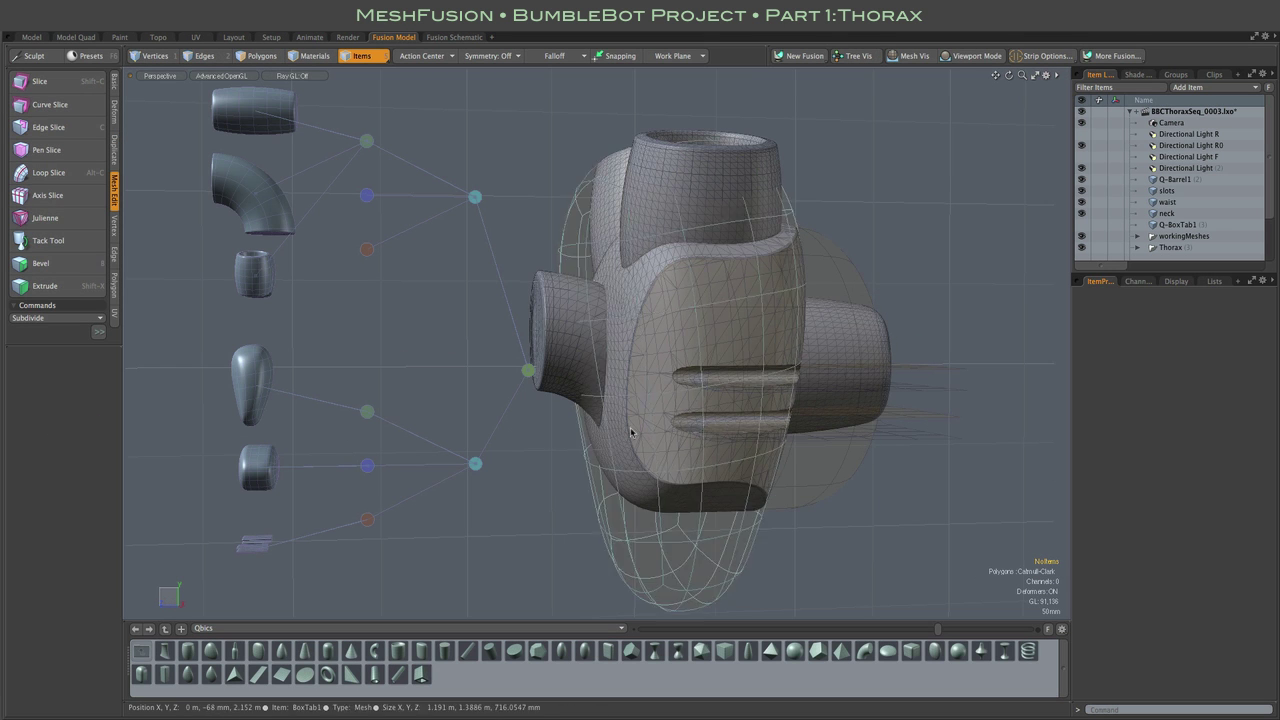
key(alt)
alt+drag(546, 419, 380, 434)
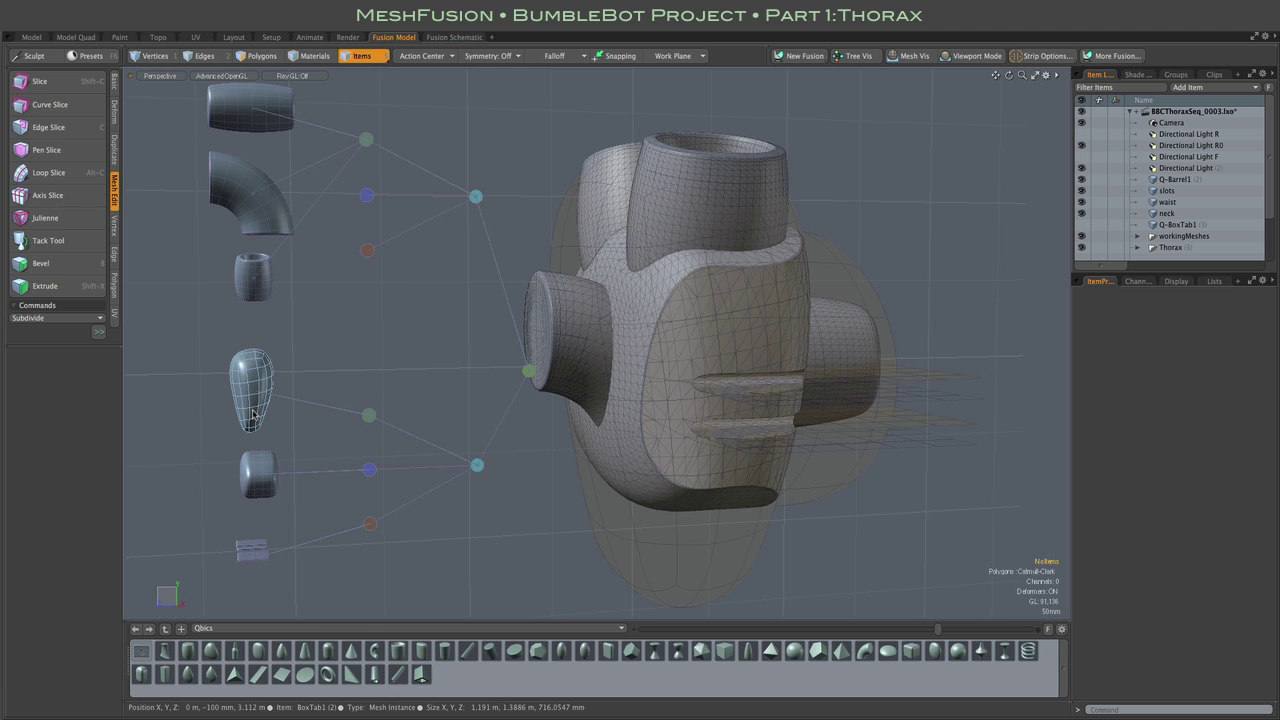
click(254, 414)
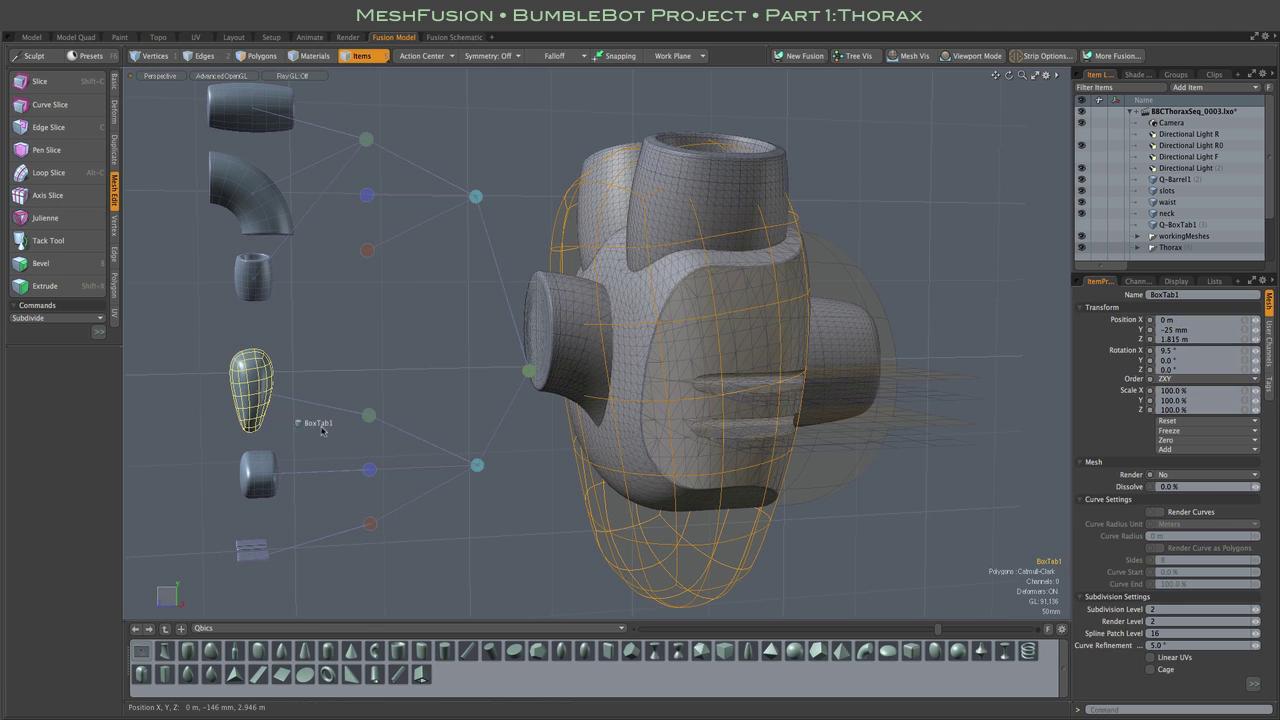
right_click(374, 425)
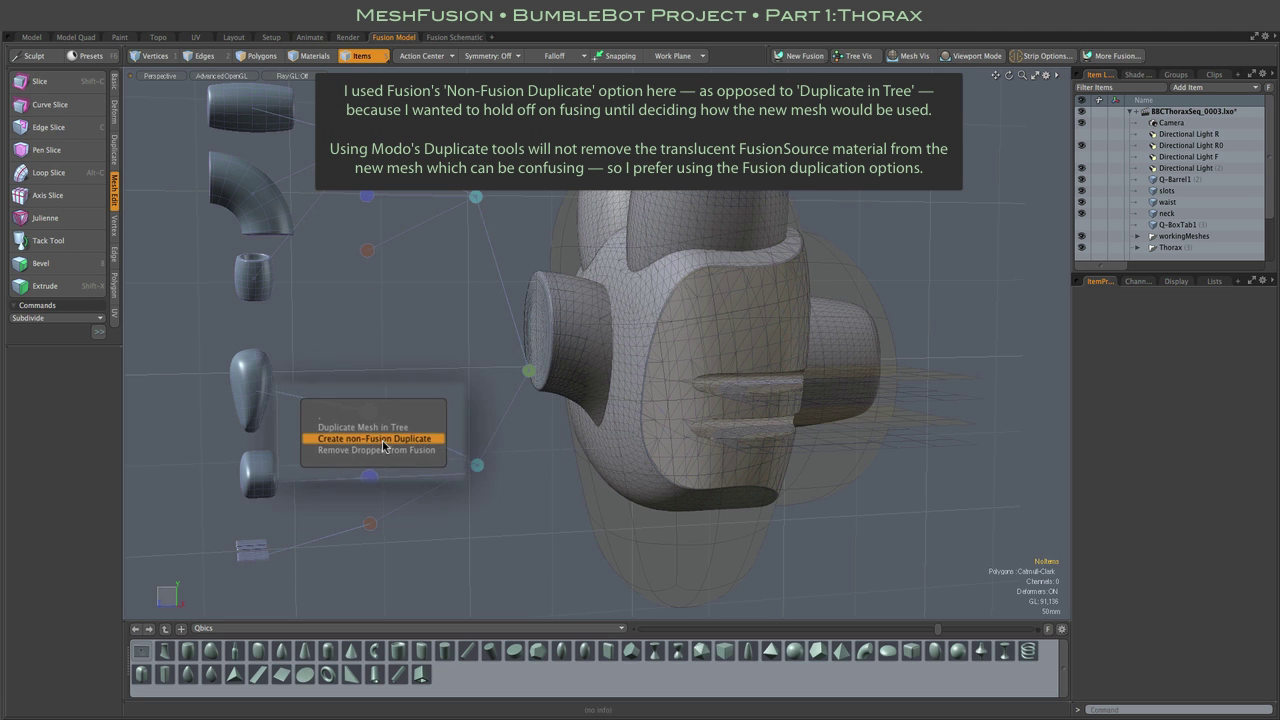
click(381, 438)
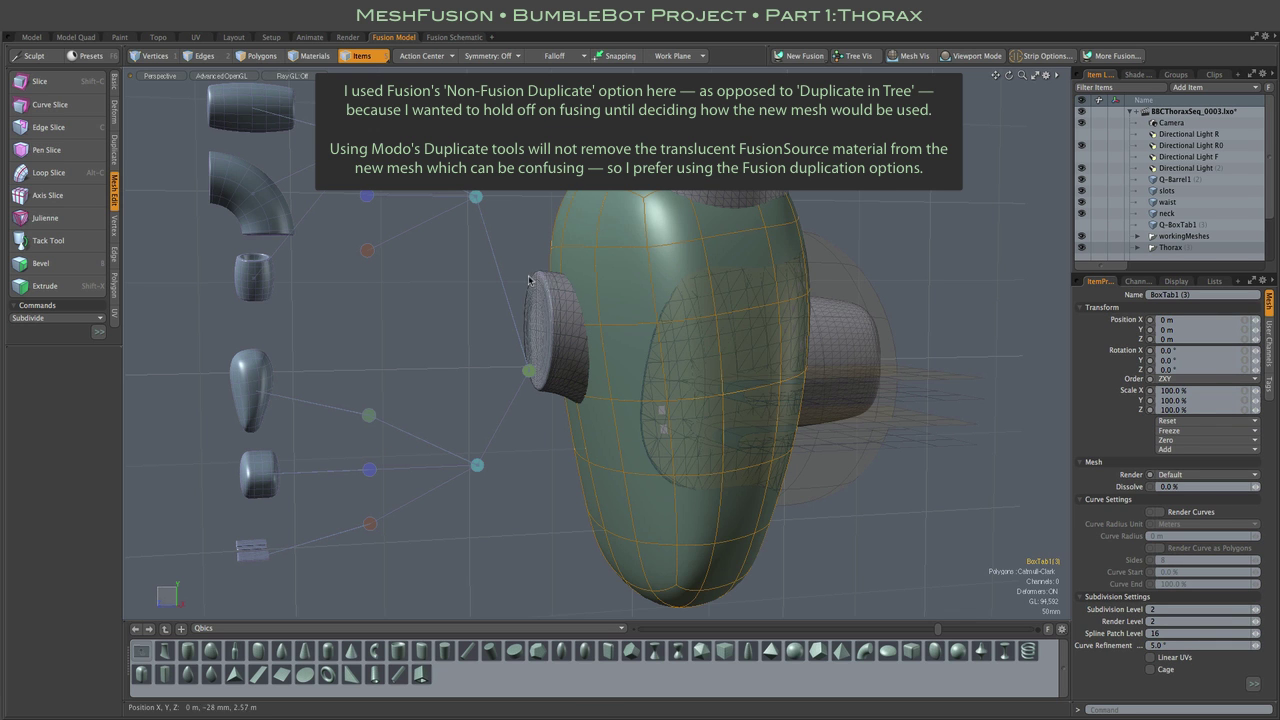
Scale the duplicated body mesh uniformly to 89%
key(r)
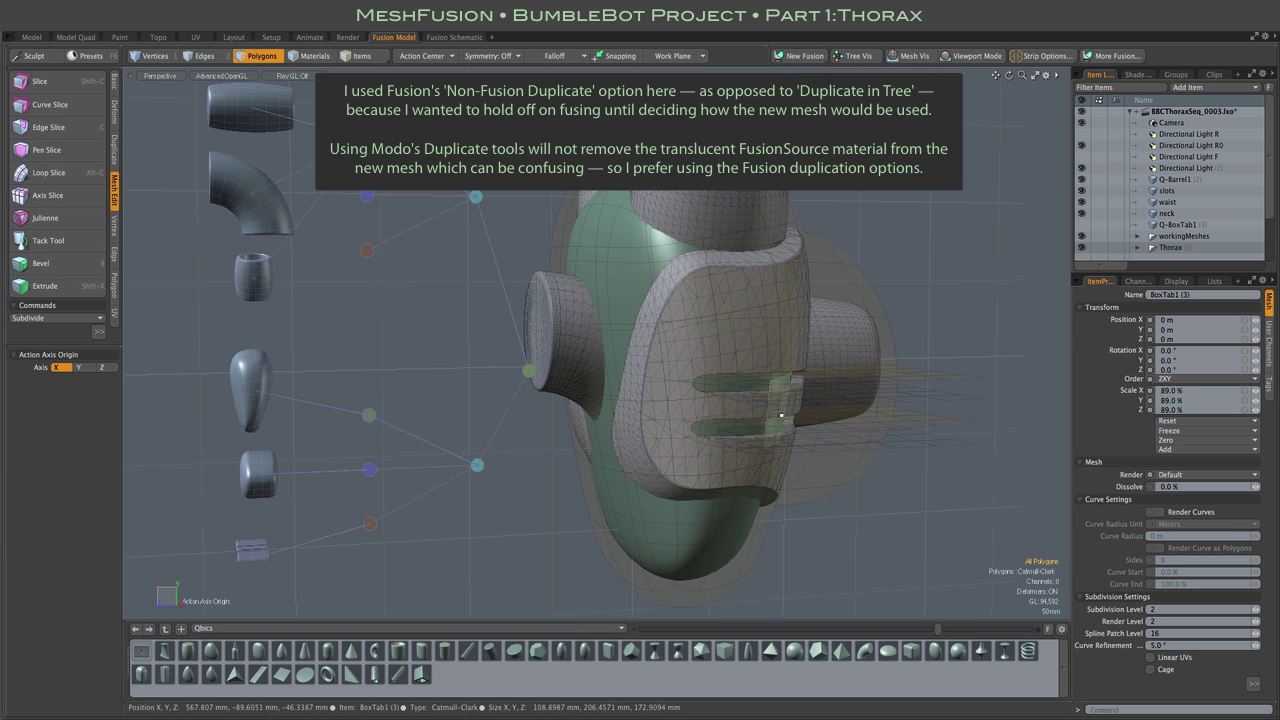
drag(781, 414, 738, 424)
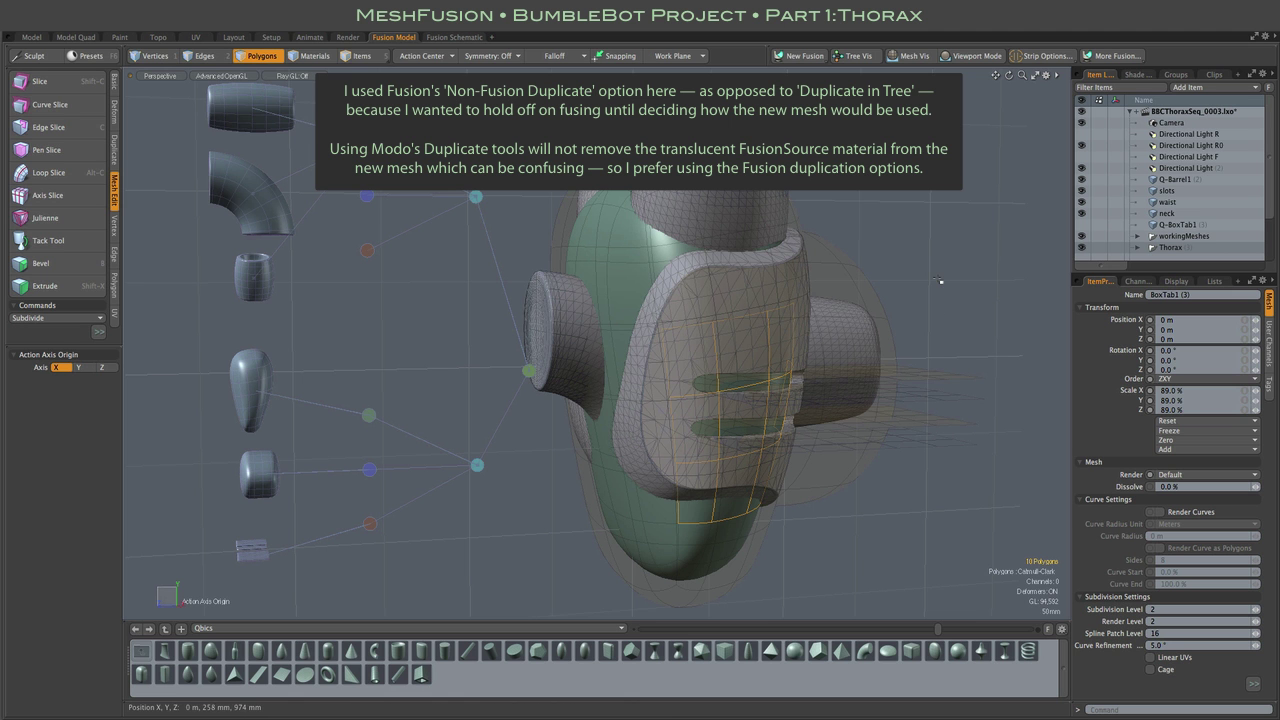
key(y)
key(5)
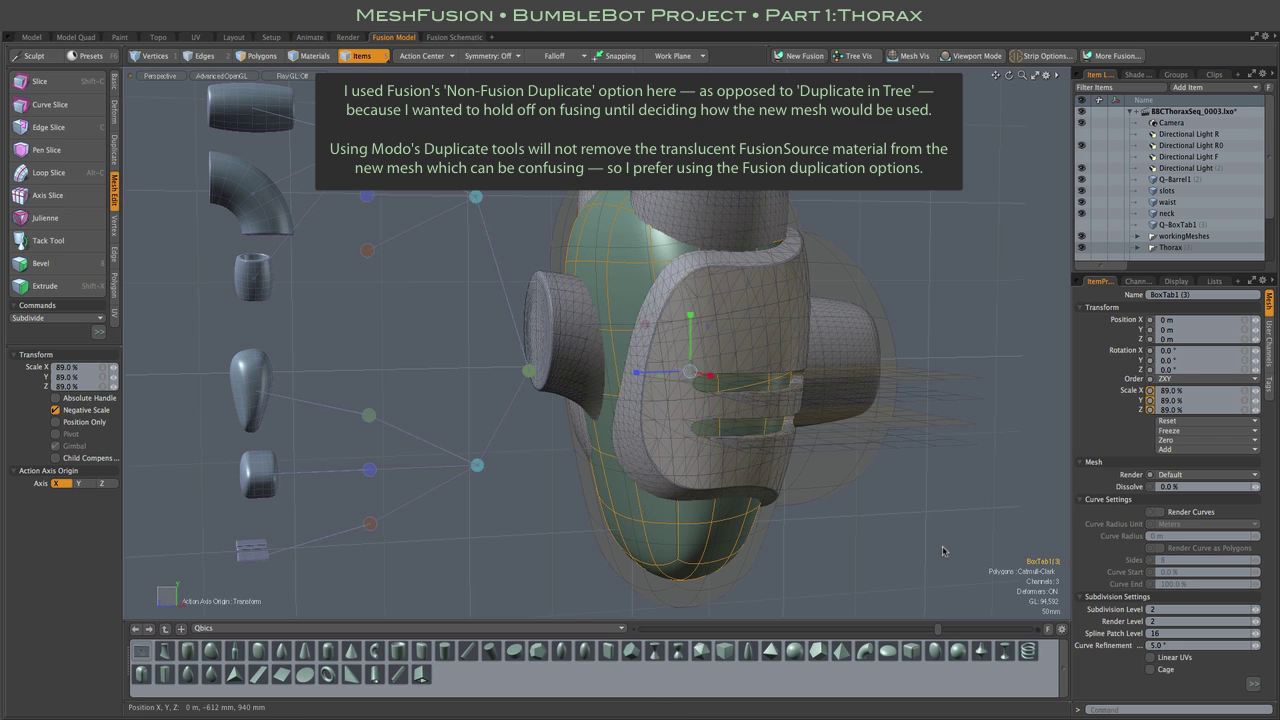
key(space)
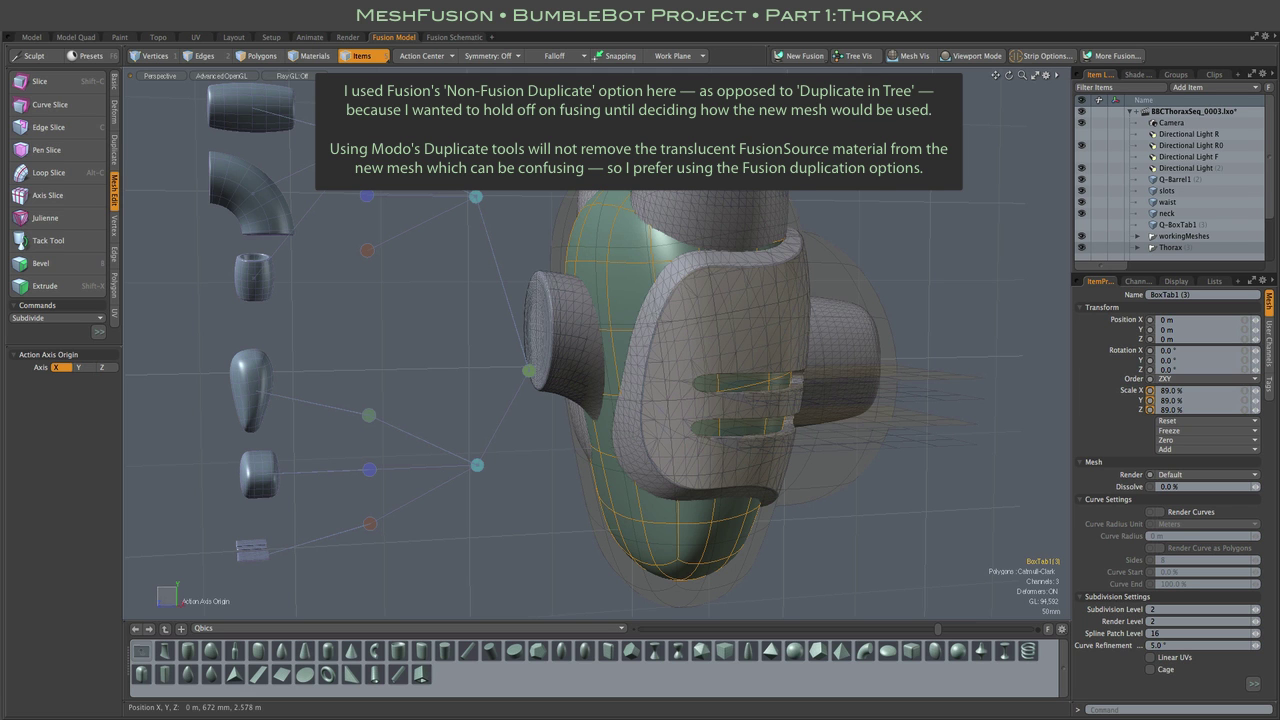
key(3)
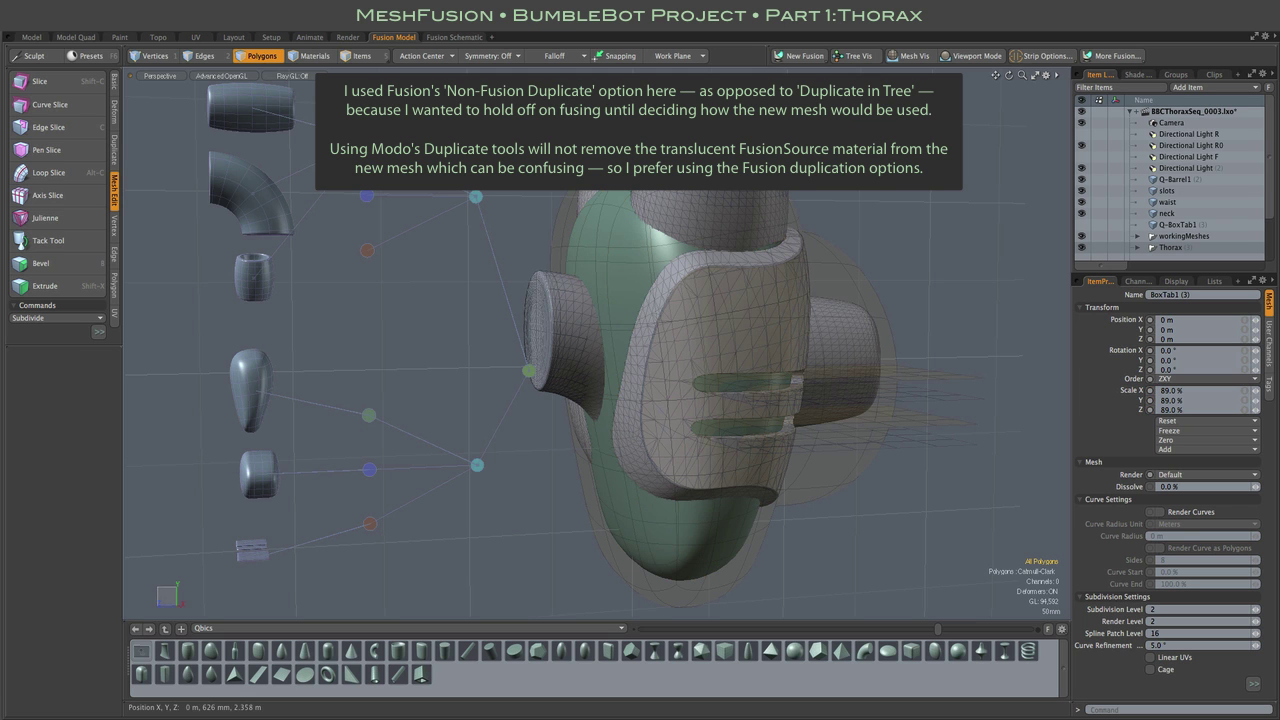
Hide the fusion source meshes and examine how the duplicated body fits inside the thorax from the front and sides
alt+drag(560, 176, 534, 157)
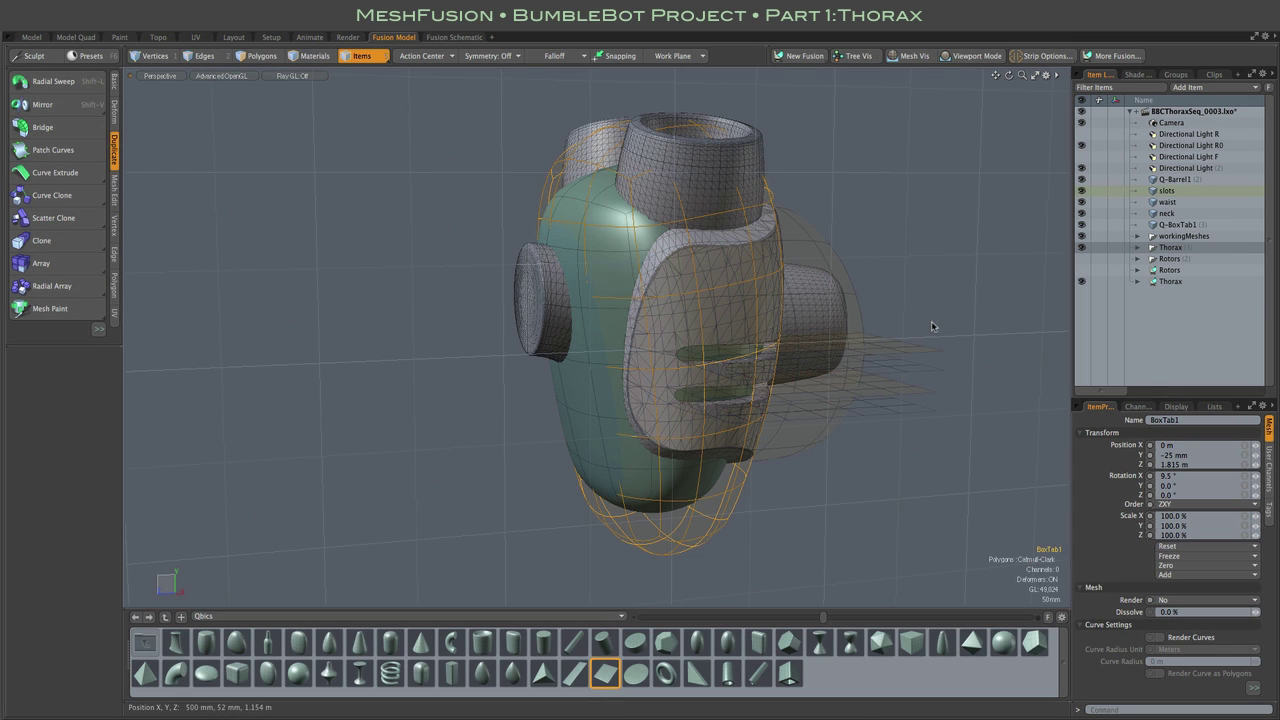
click(910, 56)
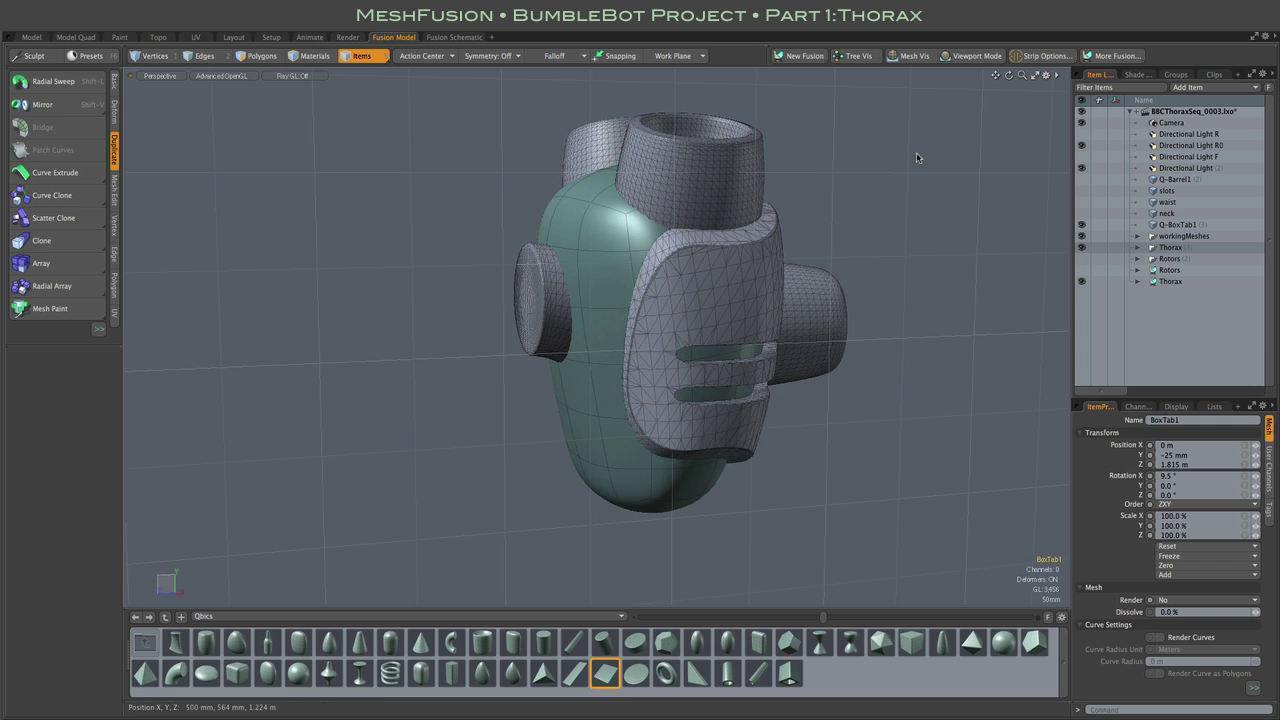
alt+drag(902, 173, 799, 147)
alt+drag(970, 287, 753, 250)
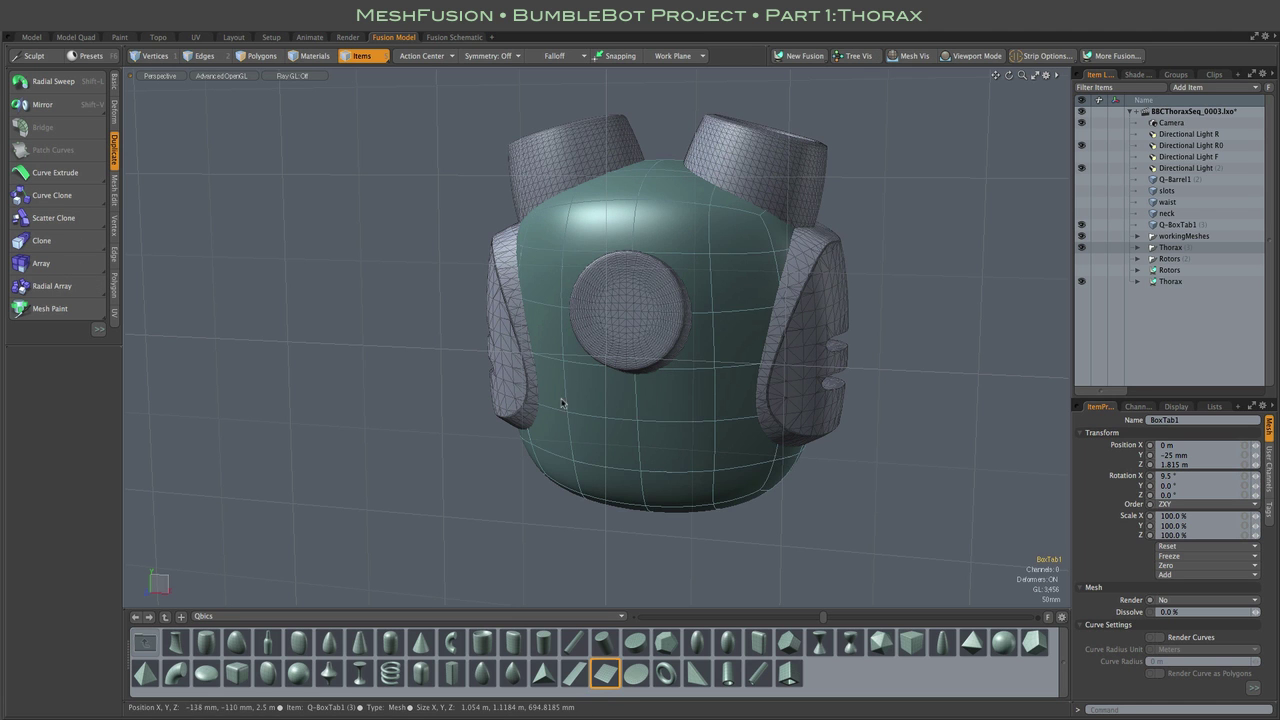
alt+drag(975, 200, 807, 184)
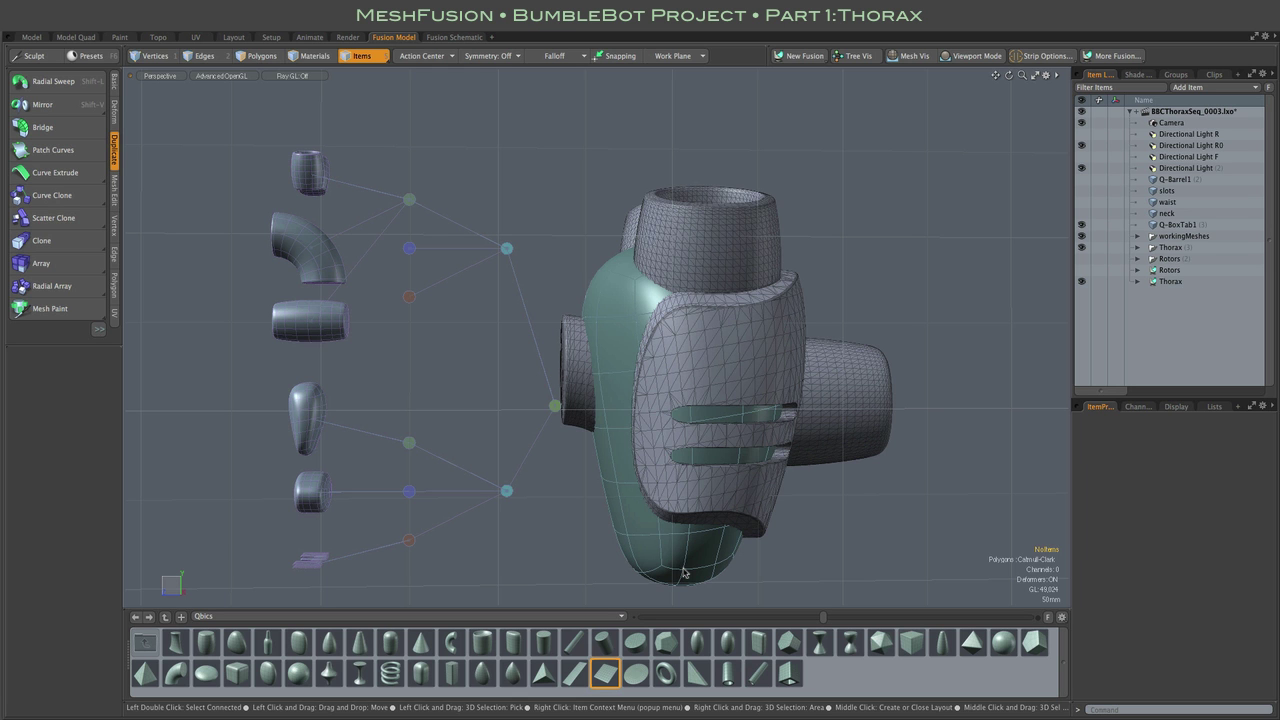
Add the duplicated body mesh Q-BoxTab1 (3) to the thorax fusion as a new branch with union
click(684, 573)
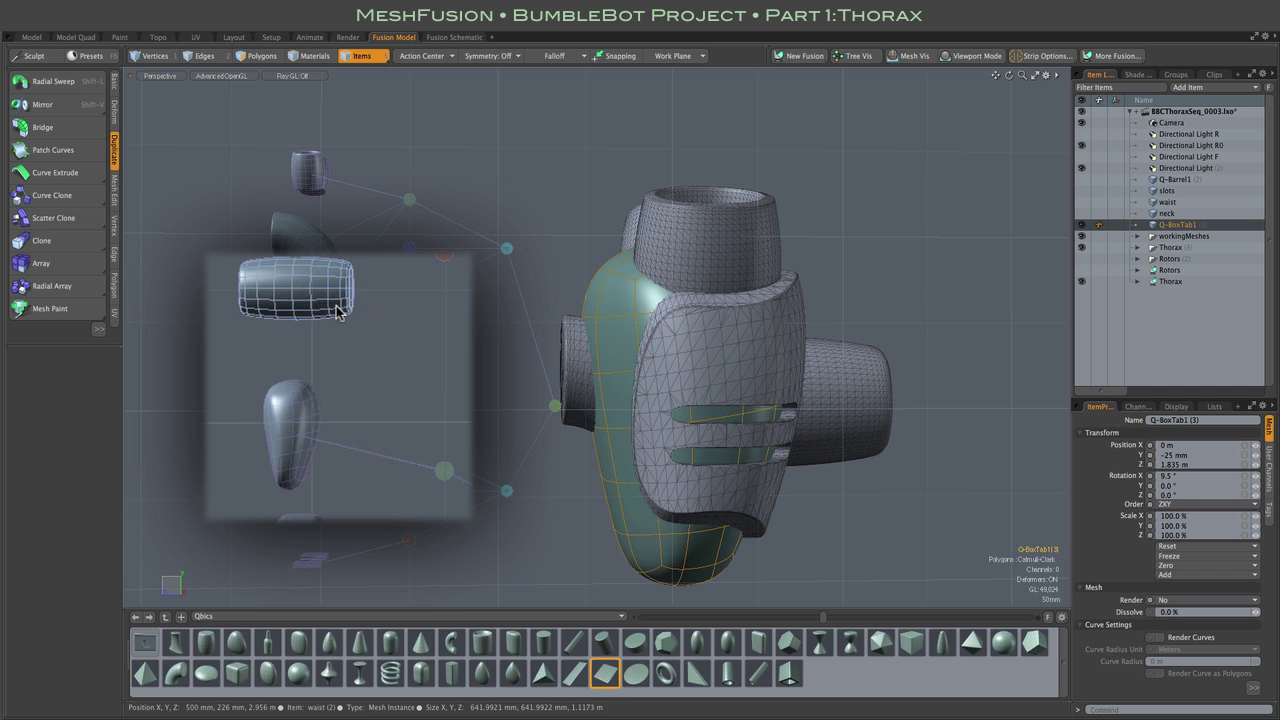
drag(336, 311, 336, 305)
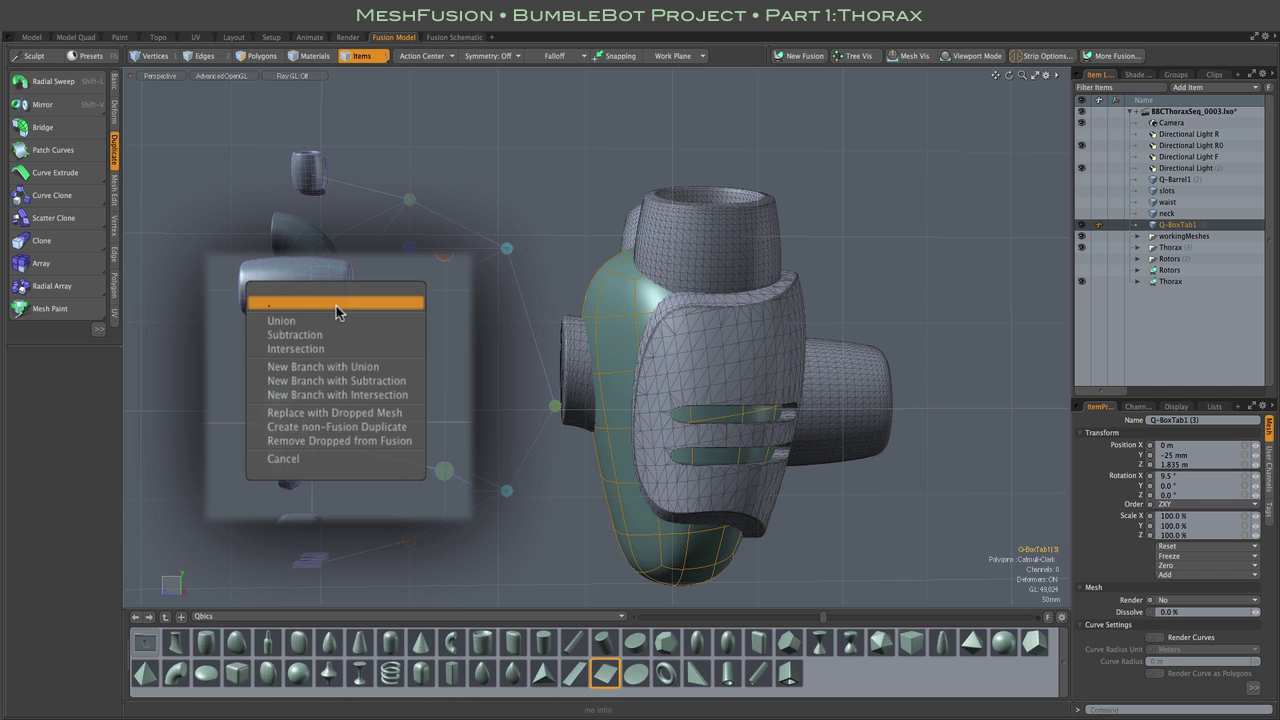
click(345, 372)
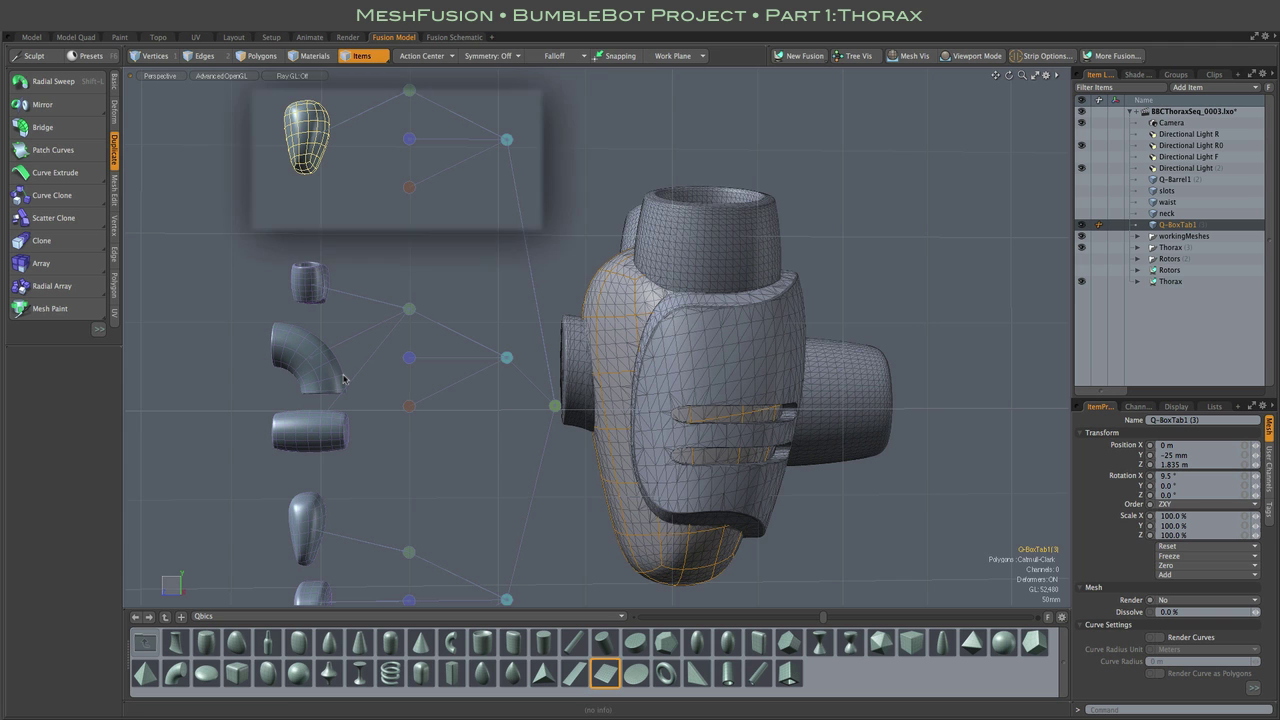
scroll(445, 437, down, 3)
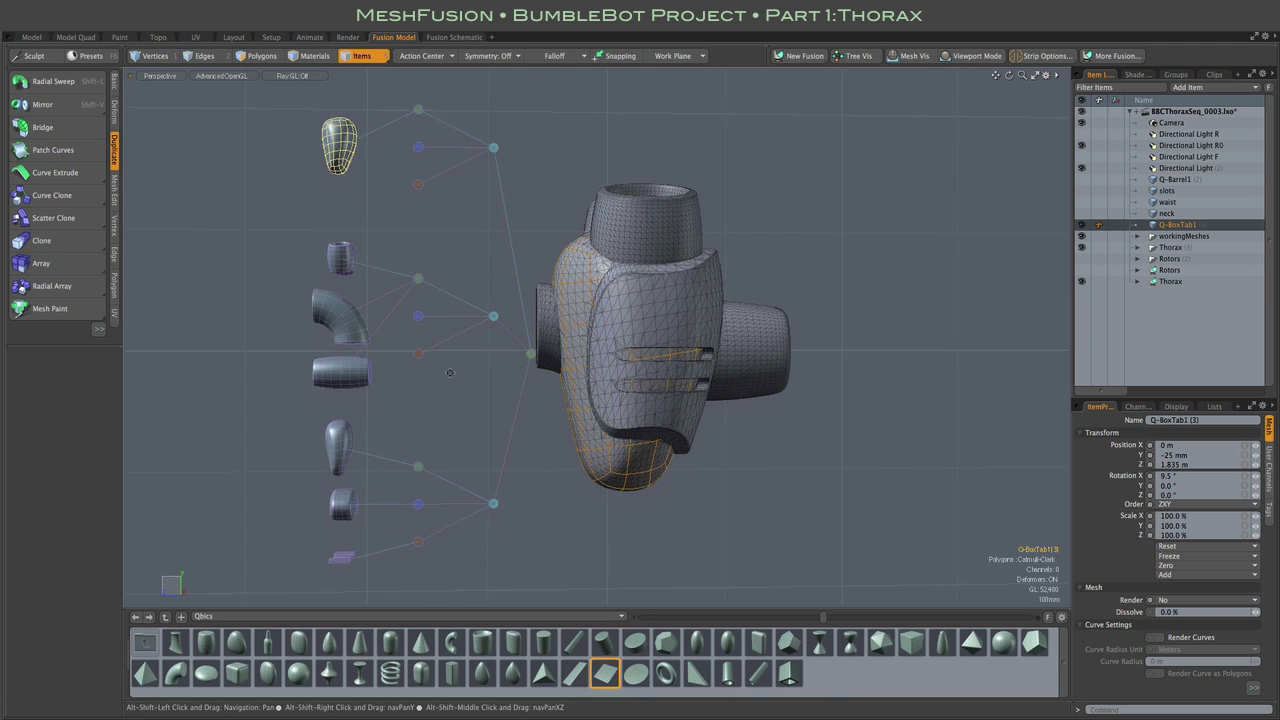
scroll(575, 374, up, 4)
scroll(575, 374, down, 3)
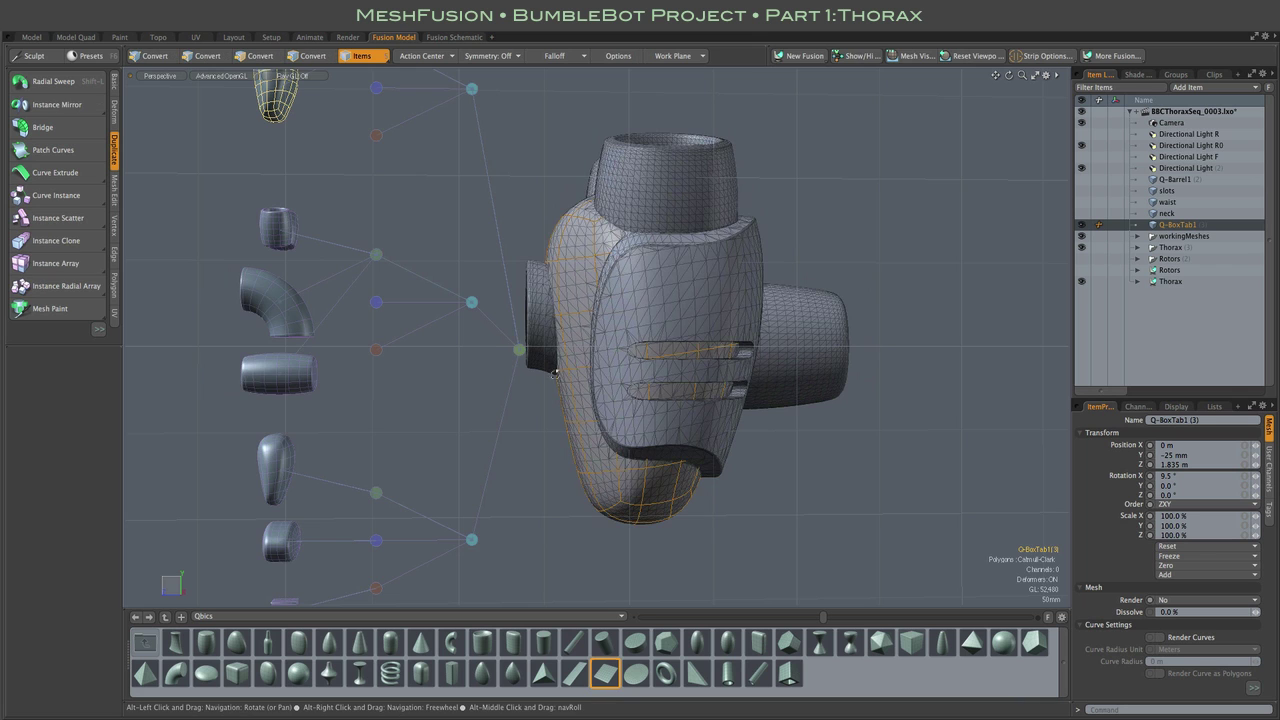
alt+drag(575, 374, 489, 378)
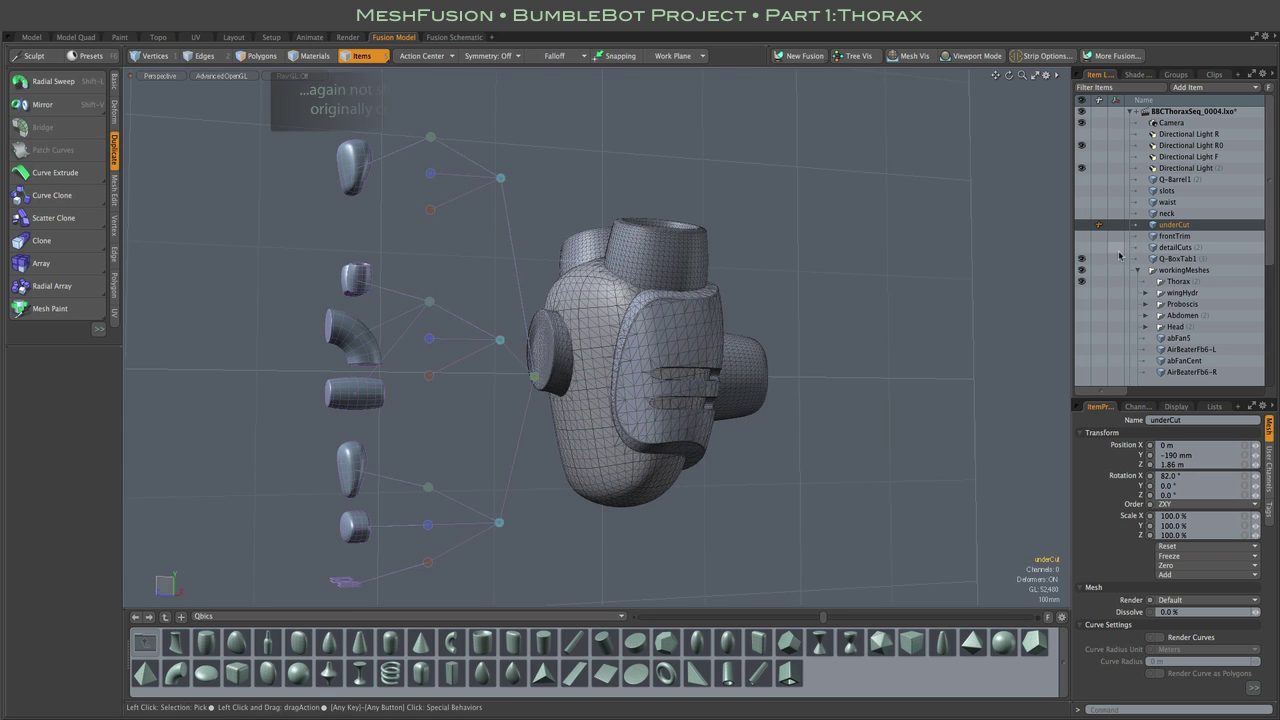
Add the underCut mesh as an intersection on the duplicated body's new branch of the thorax fusion
alt+drag(960, 230, 816, 283)
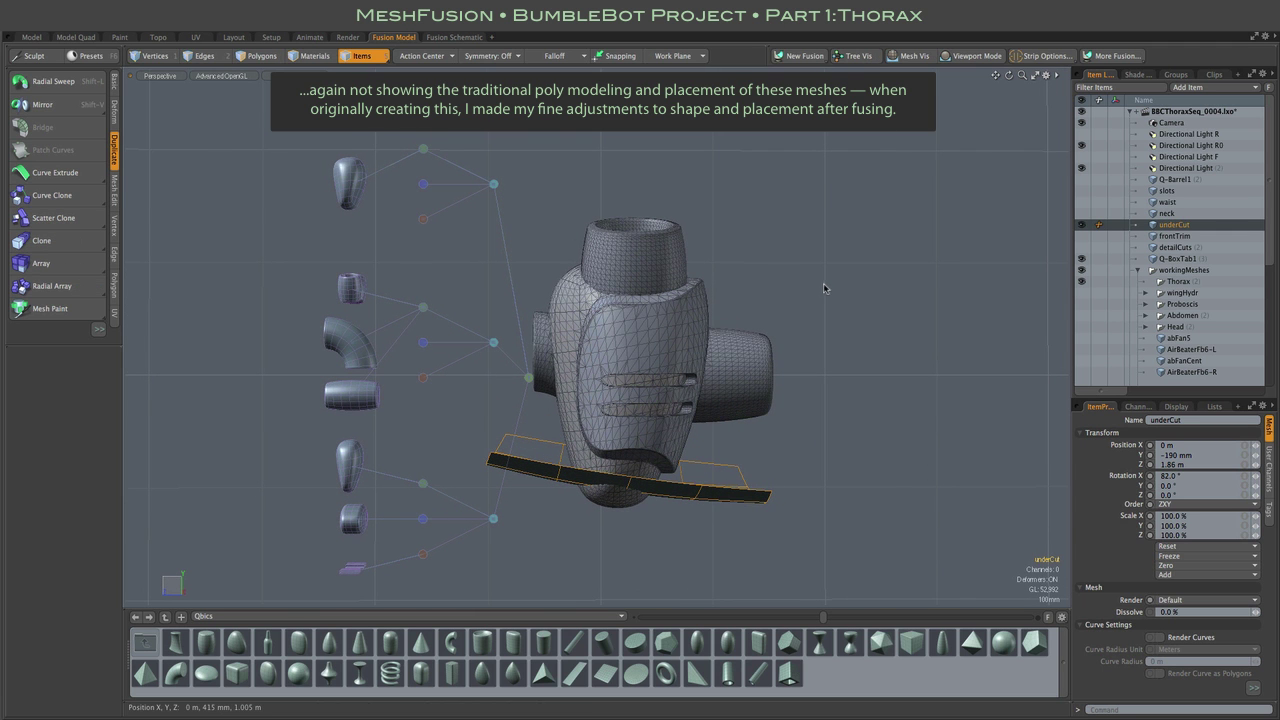
click(345, 198)
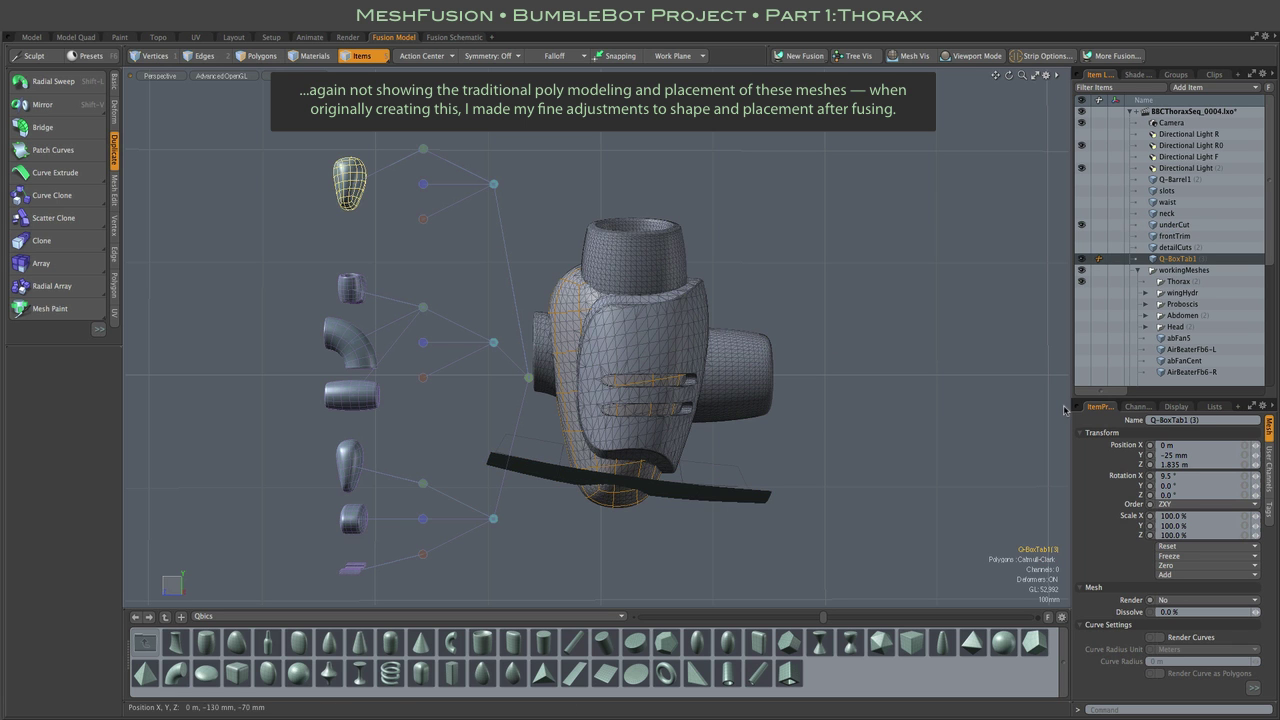
click(738, 500)
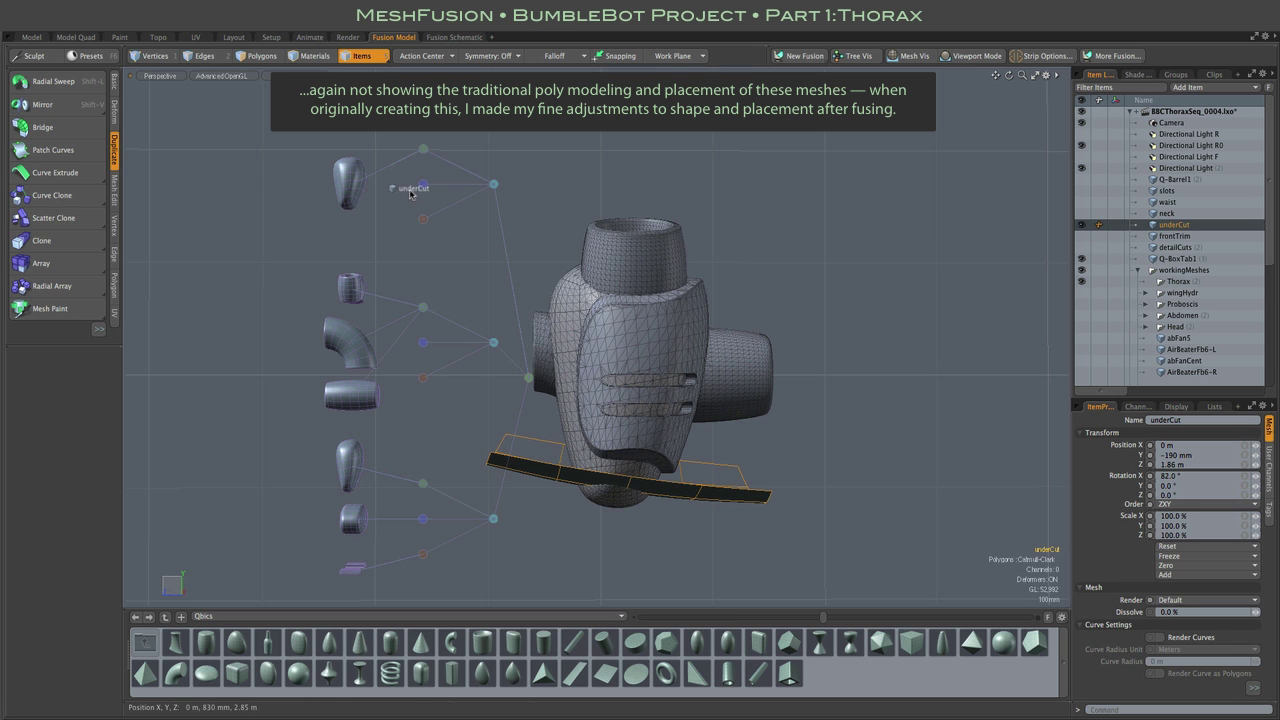
drag(397, 210, 399, 210)
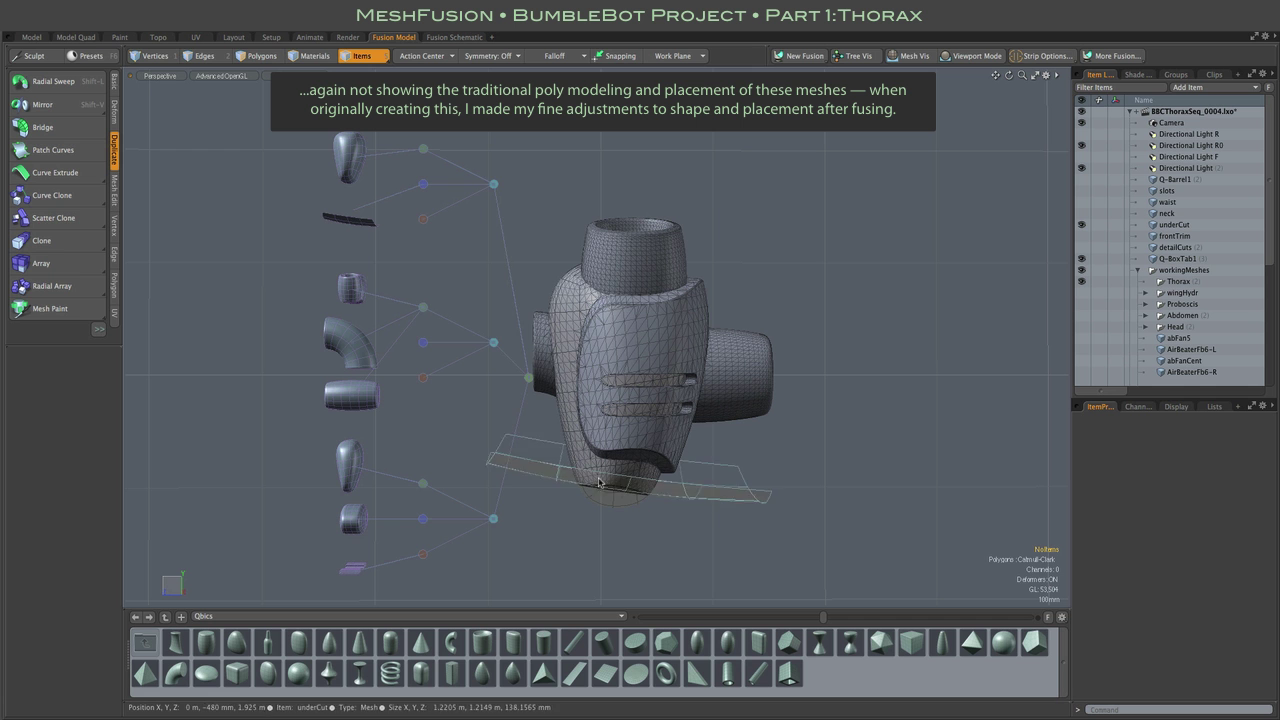
mouse_move(862, 356)
alt+mouse_down()
mouse_move(884, 275)
mouse_move(638, 322)
mouse_move(941, 393)
mouse_move(840, 352)
alt+mouse_up()
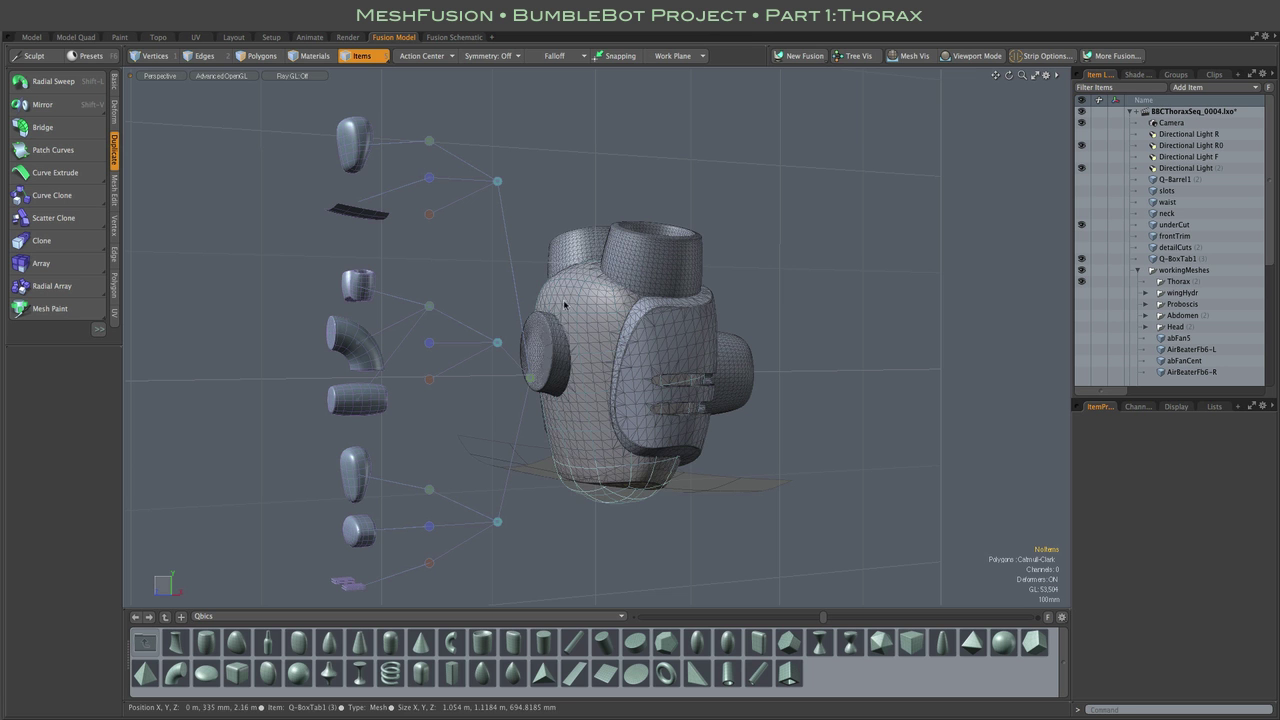
Show the frontTrim mesh and add it as a subtraction on the duplicated body's branch of the thorax fusion
alt+drag(893, 283, 834, 278)
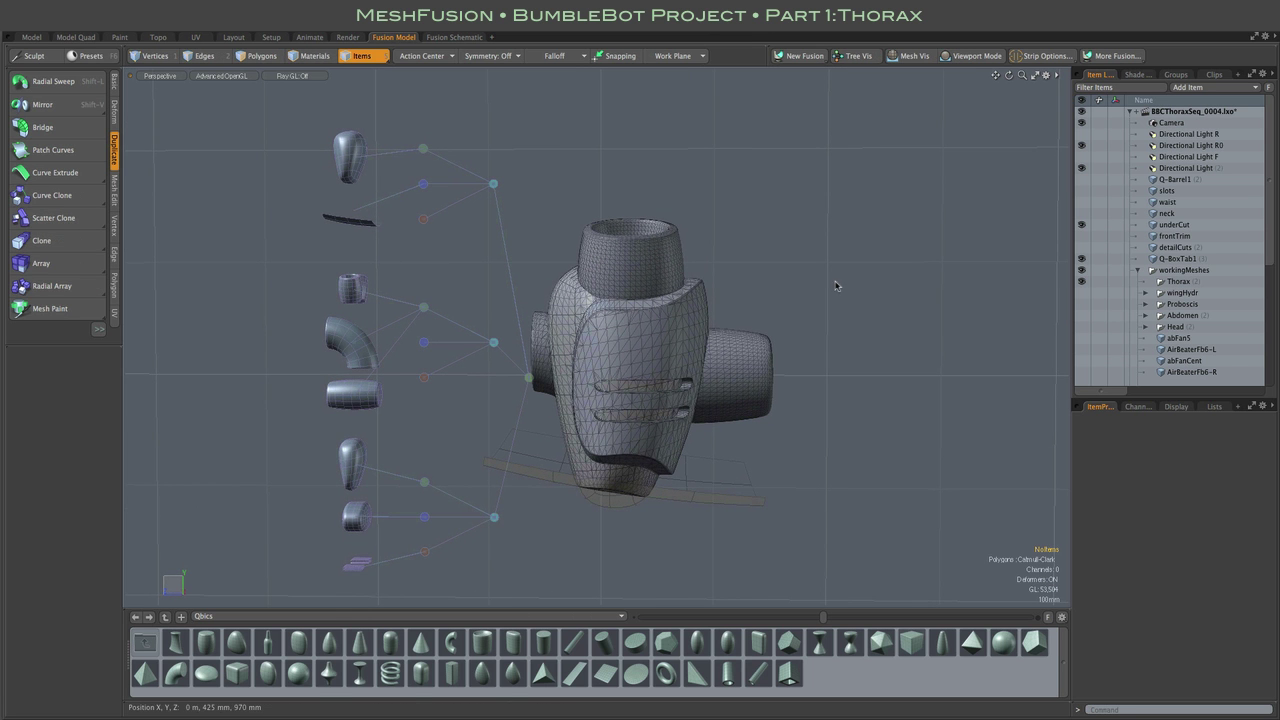
click(1081, 236)
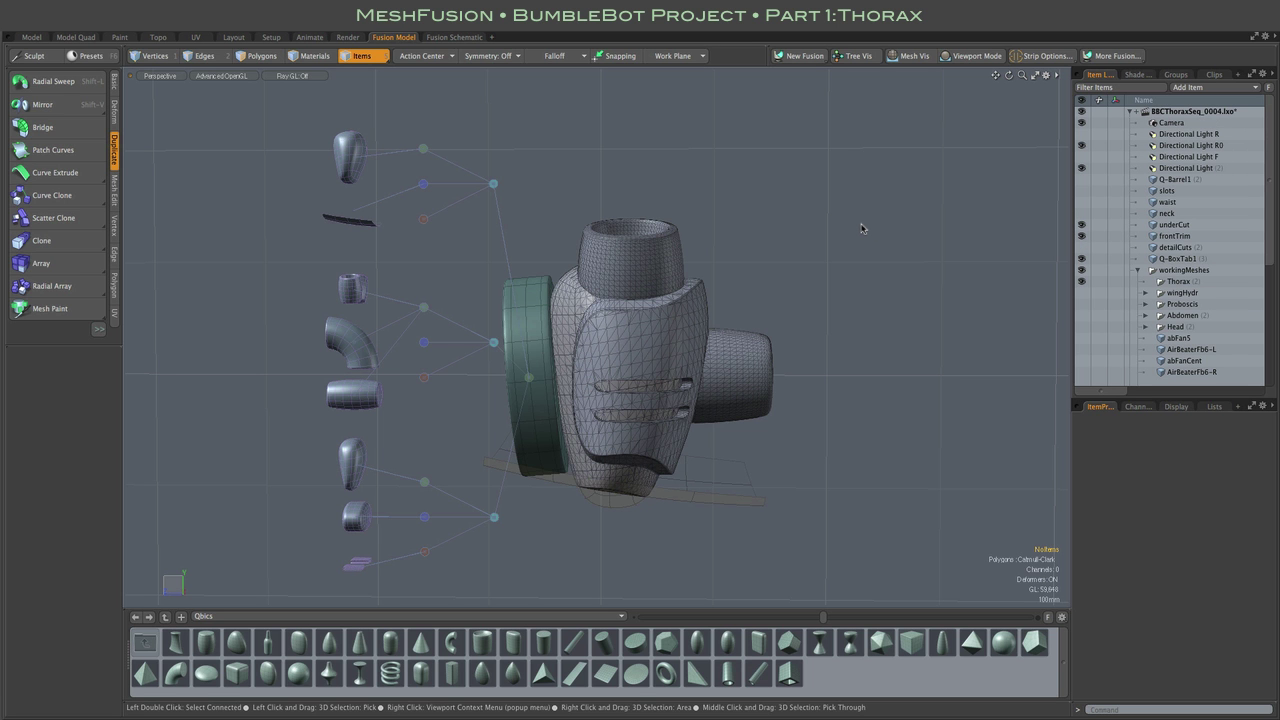
mouse_move(862, 228)
alt+mouse_down()
mouse_move(905, 231)
mouse_move(810, 235)
mouse_move(785, 215)
mouse_move(796, 245)
mouse_move(940, 195)
mouse_move(857, 218)
alt+mouse_up()
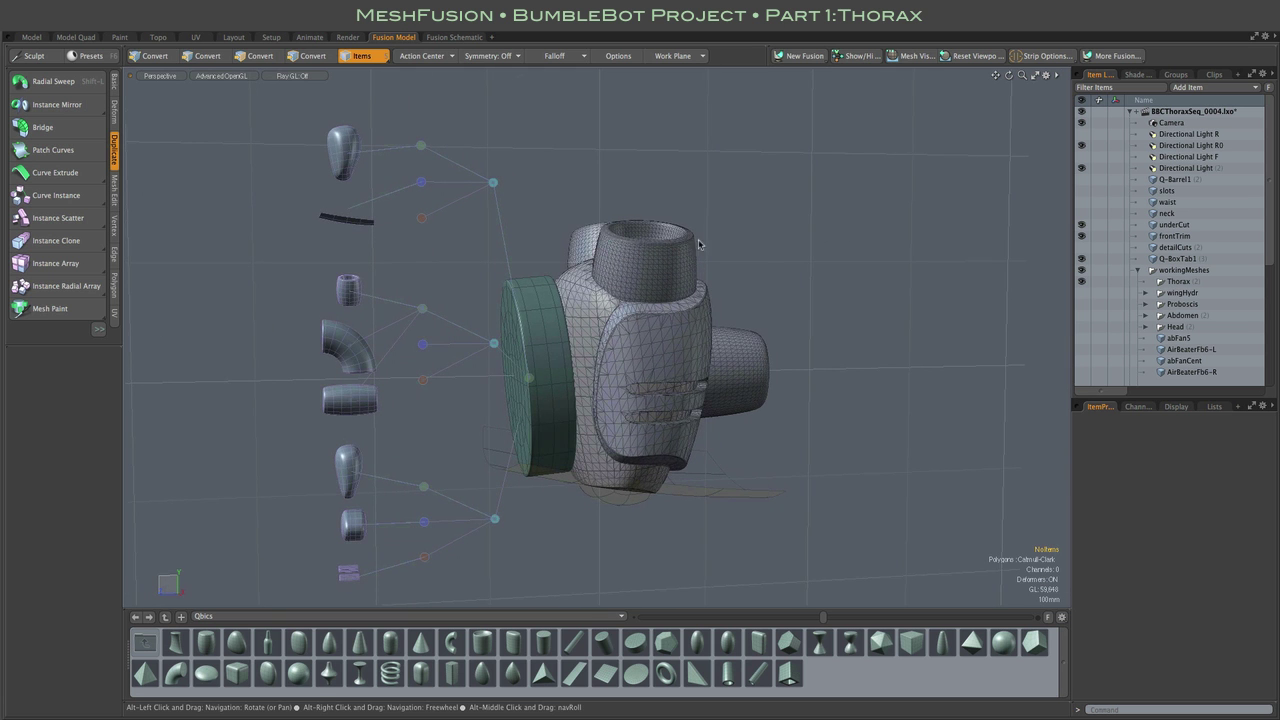
click(536, 296)
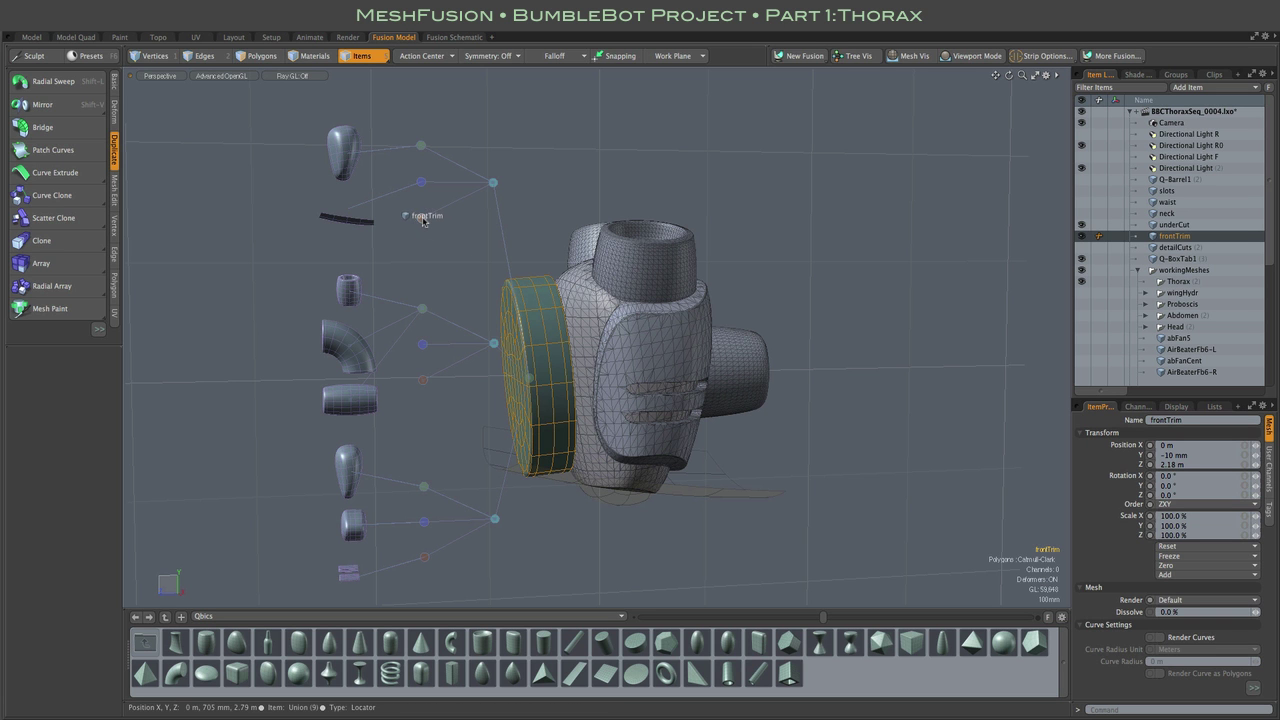
click(674, 177)
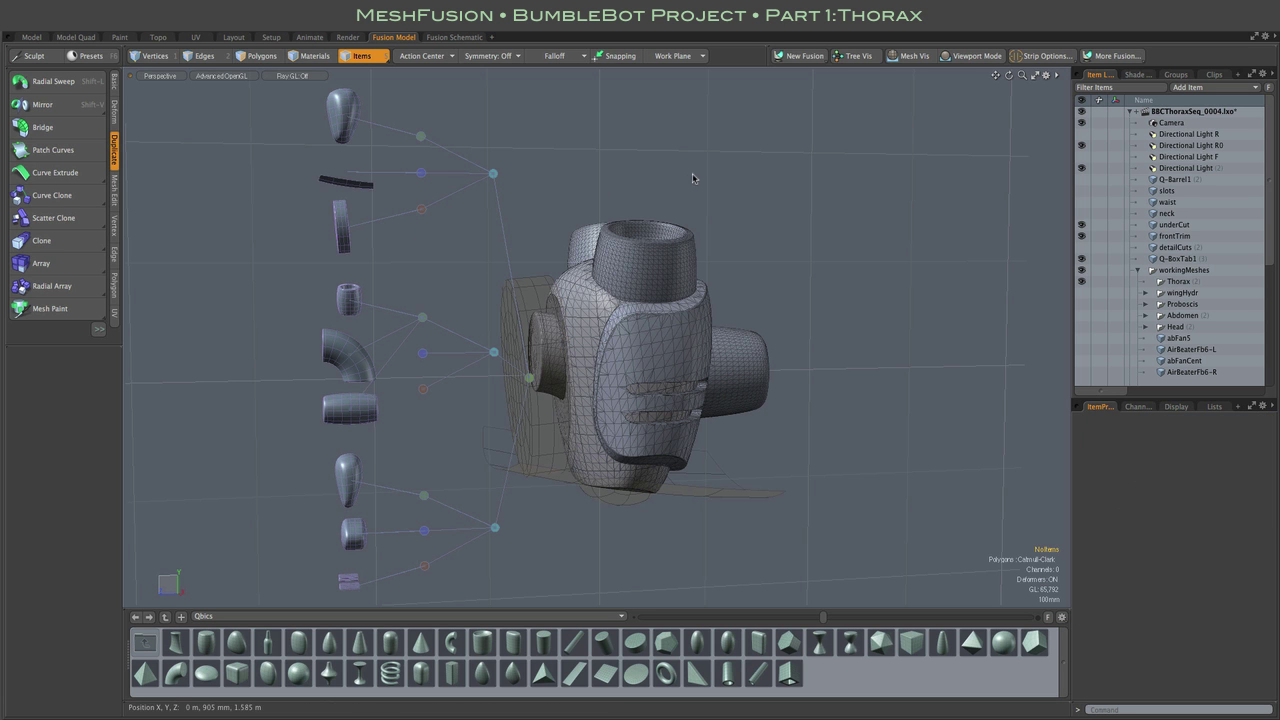
alt+drag(751, 177, 704, 202)
alt+drag(577, 189, 695, 197)
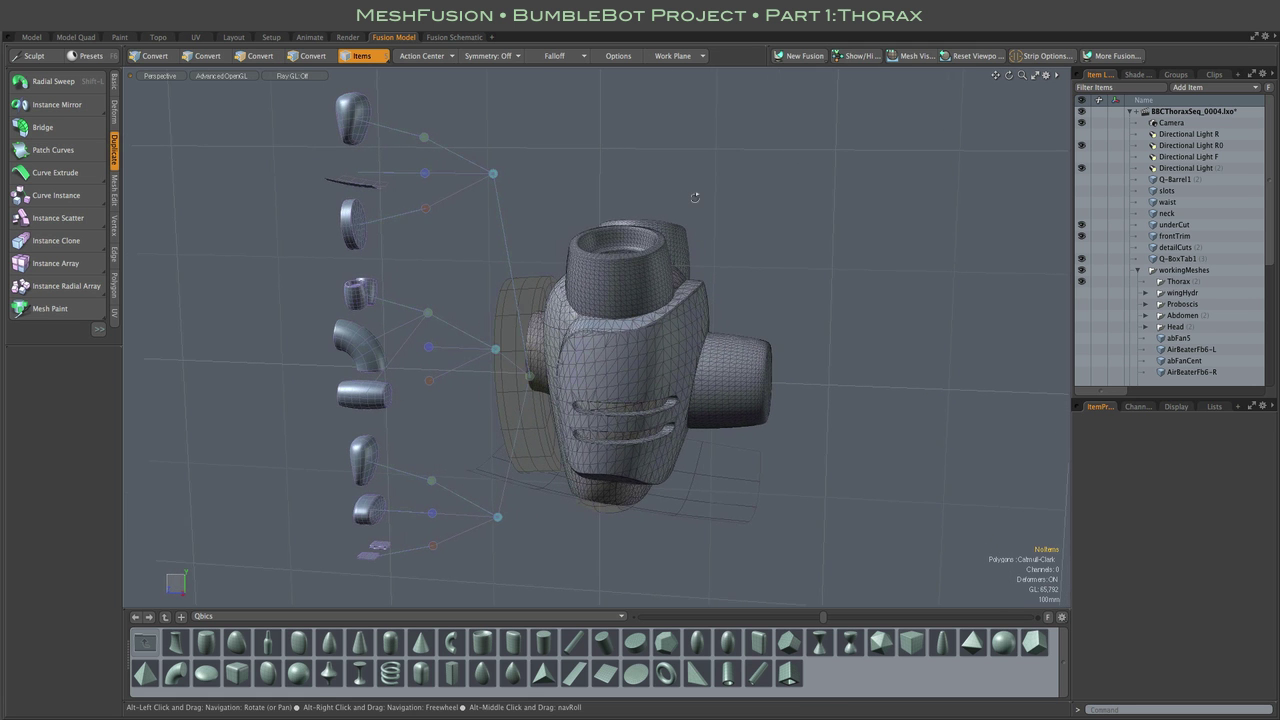
Show the detailCuts cones and the slots mesh together on the thorax
click(929, 294)
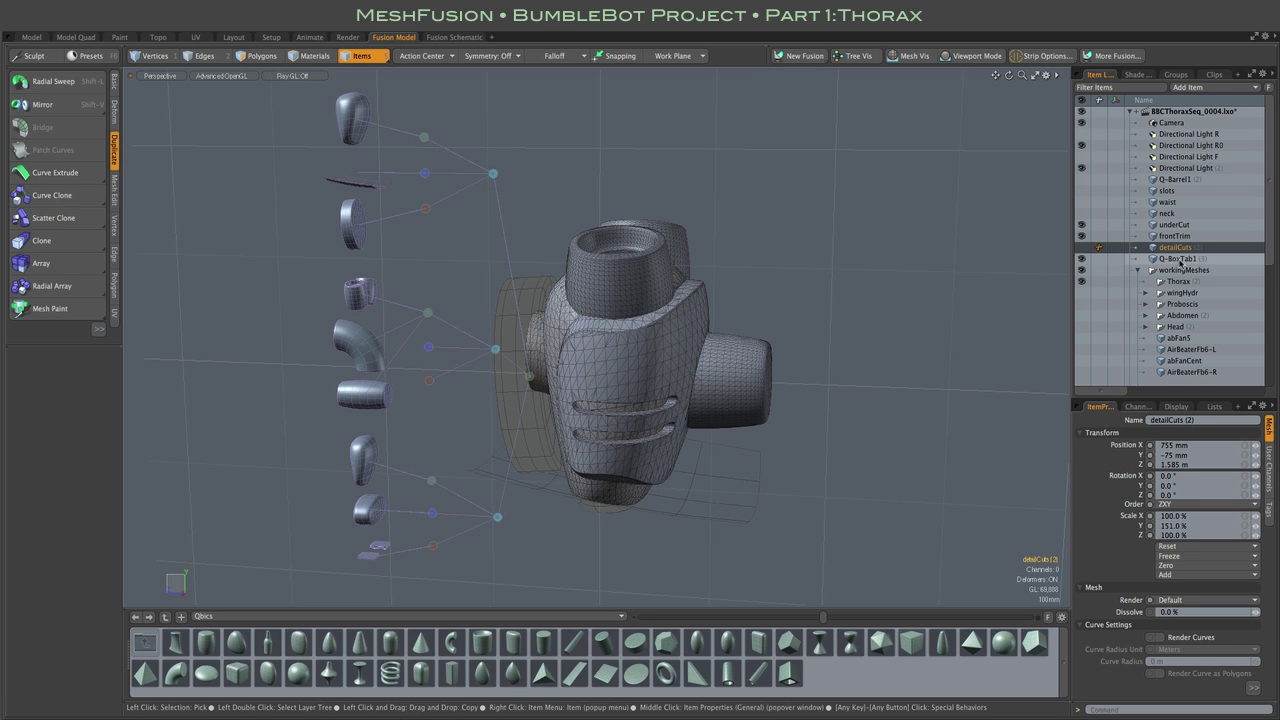
click(1082, 248)
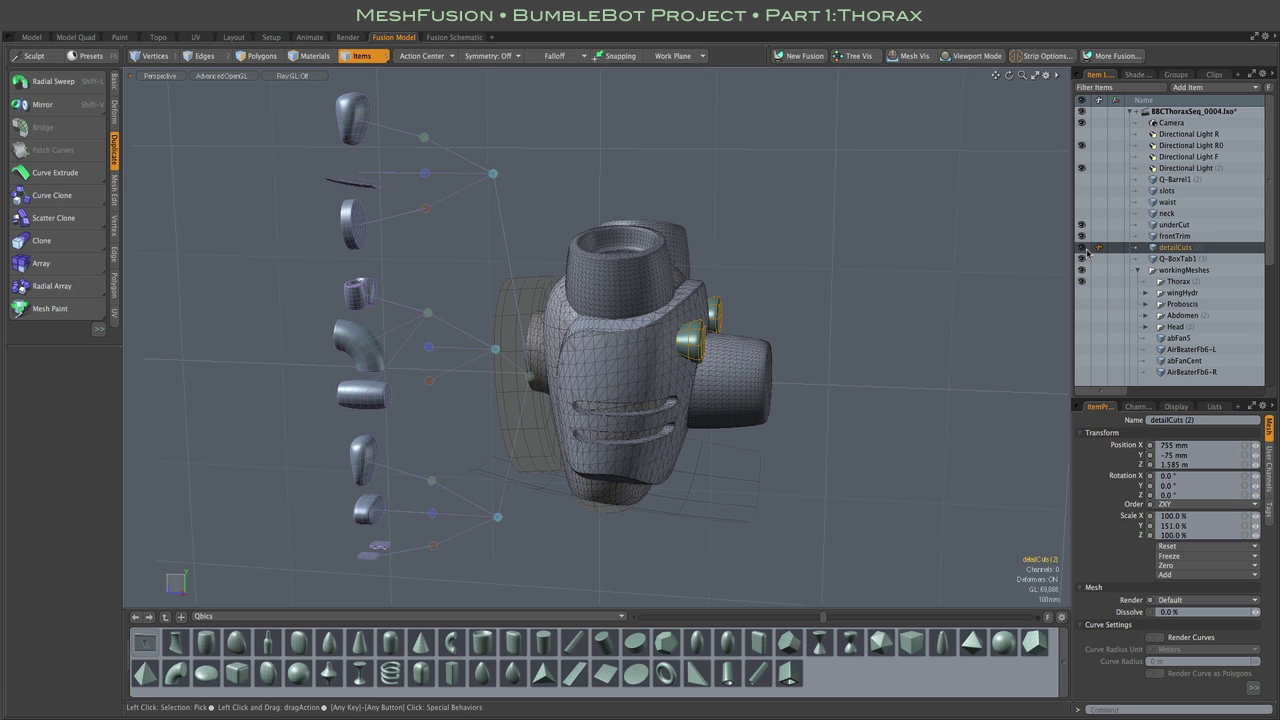
mouse_move(945, 275)
alt+mouse_down()
mouse_move(786, 244)
mouse_move(930, 274)
alt+mouse_up()
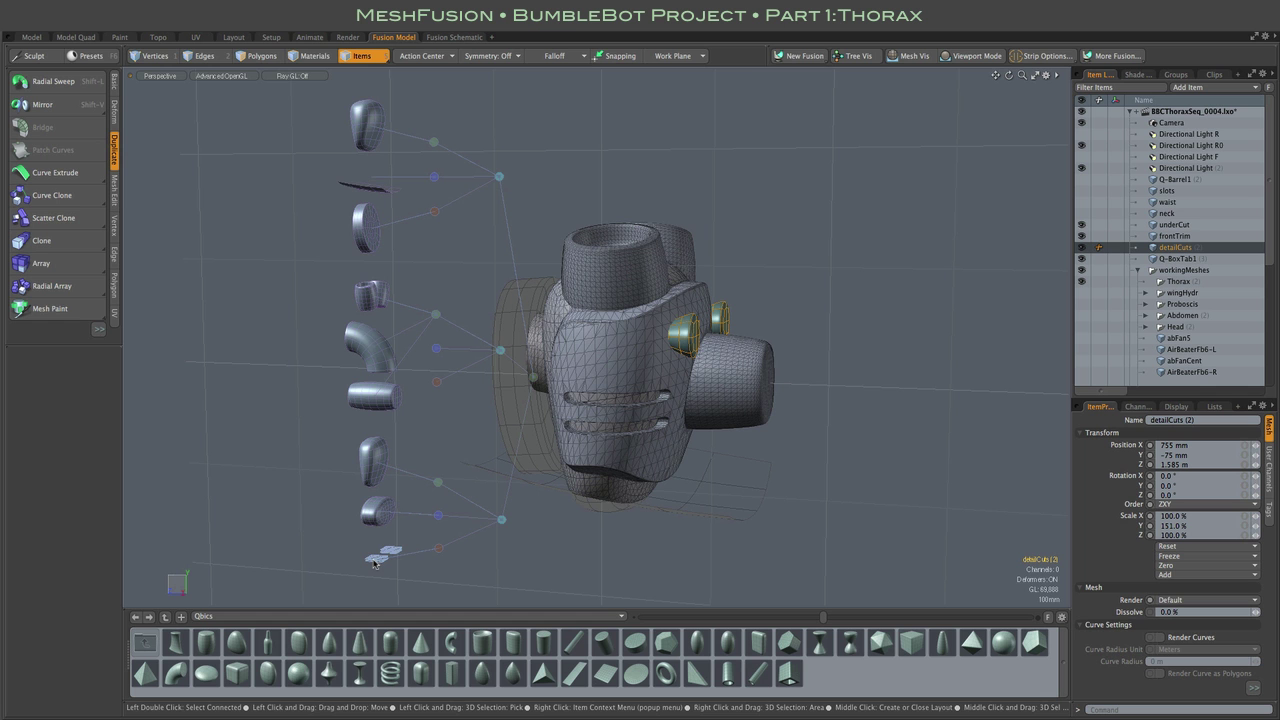
click(1082, 191)
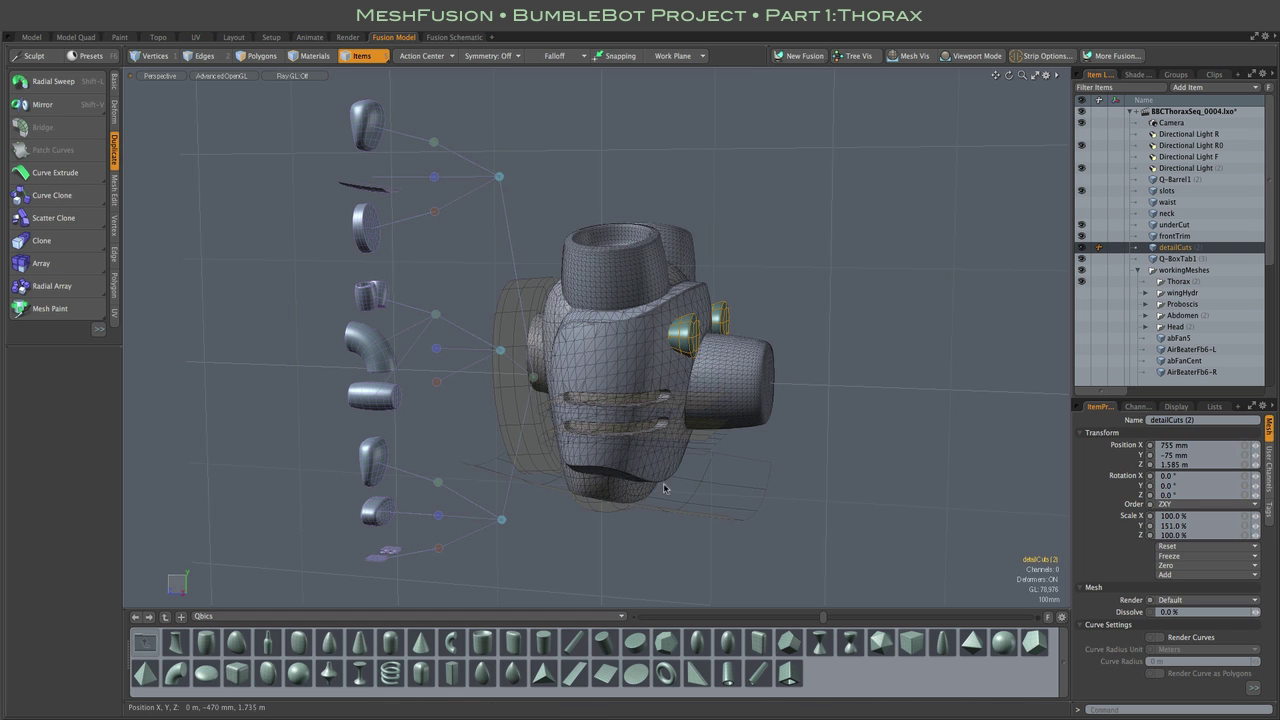
click(673, 434)
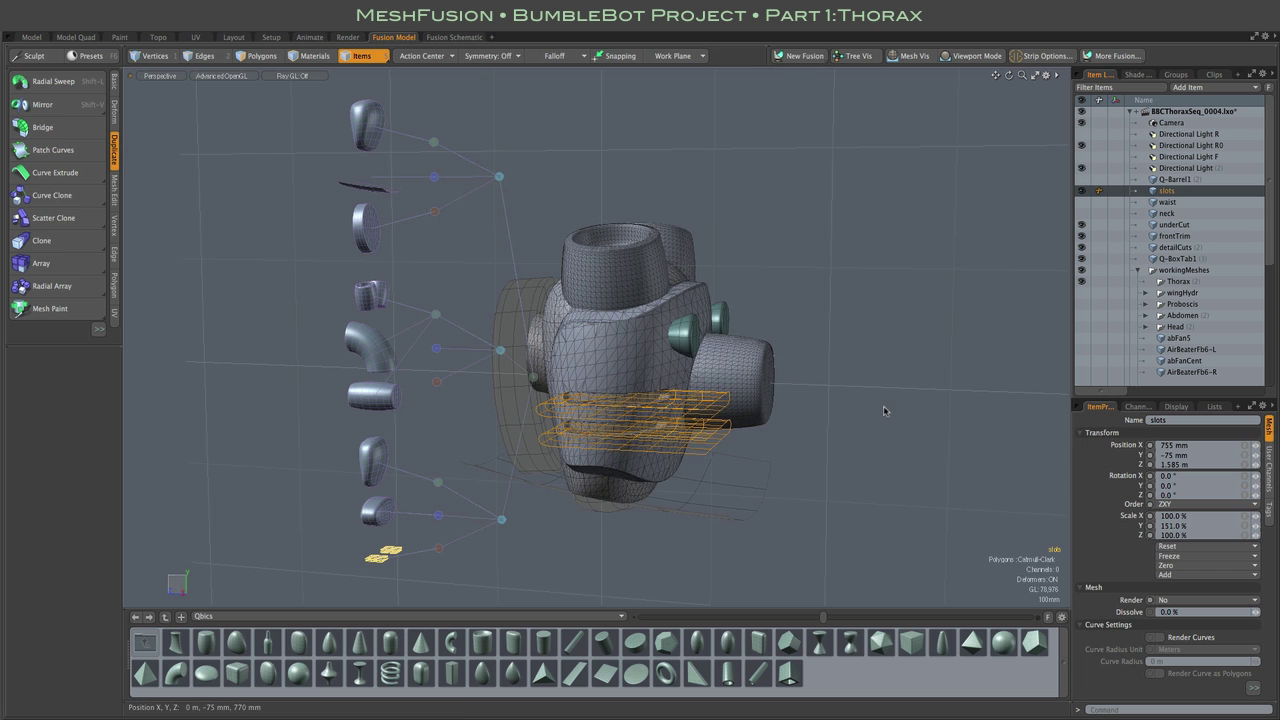
mouse_move(827, 399)
alt+mouse_down()
mouse_move(800, 402)
mouse_move(850, 410)
mouse_move(825, 415)
mouse_move(839, 421)
alt+mouse_up()
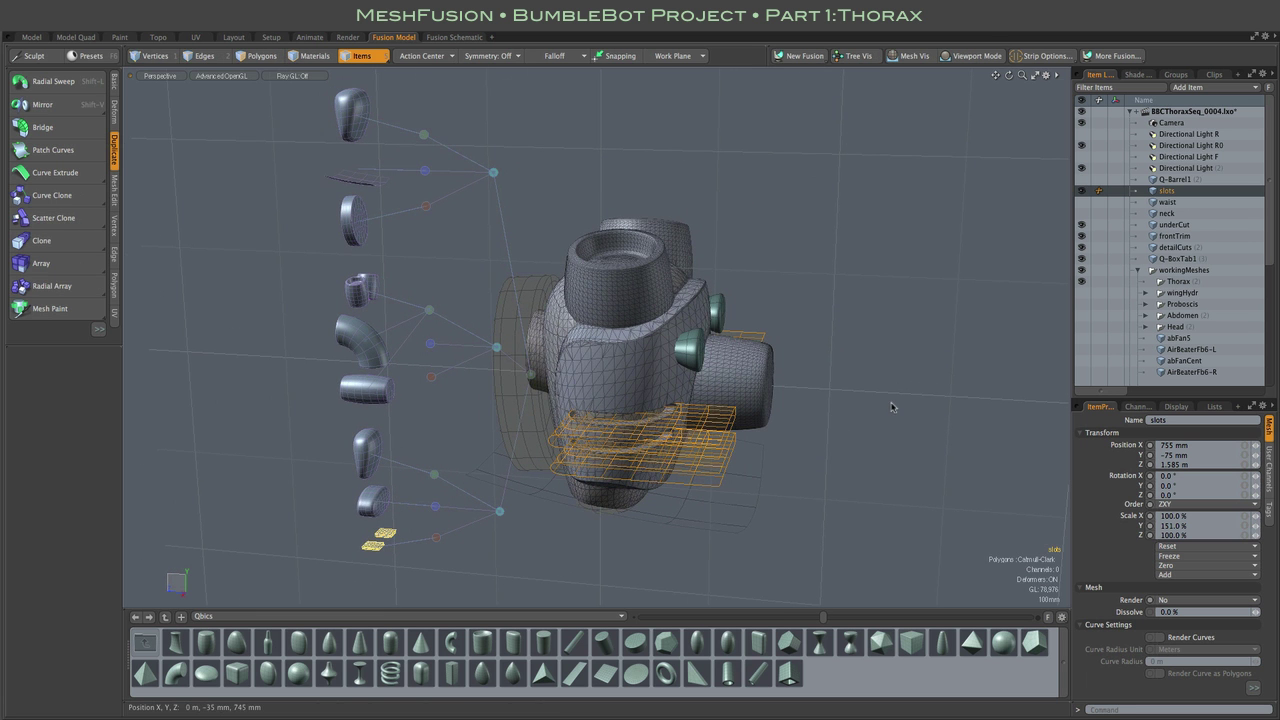
Copy all polygons of the detailCuts cone mesh
click(716, 310)
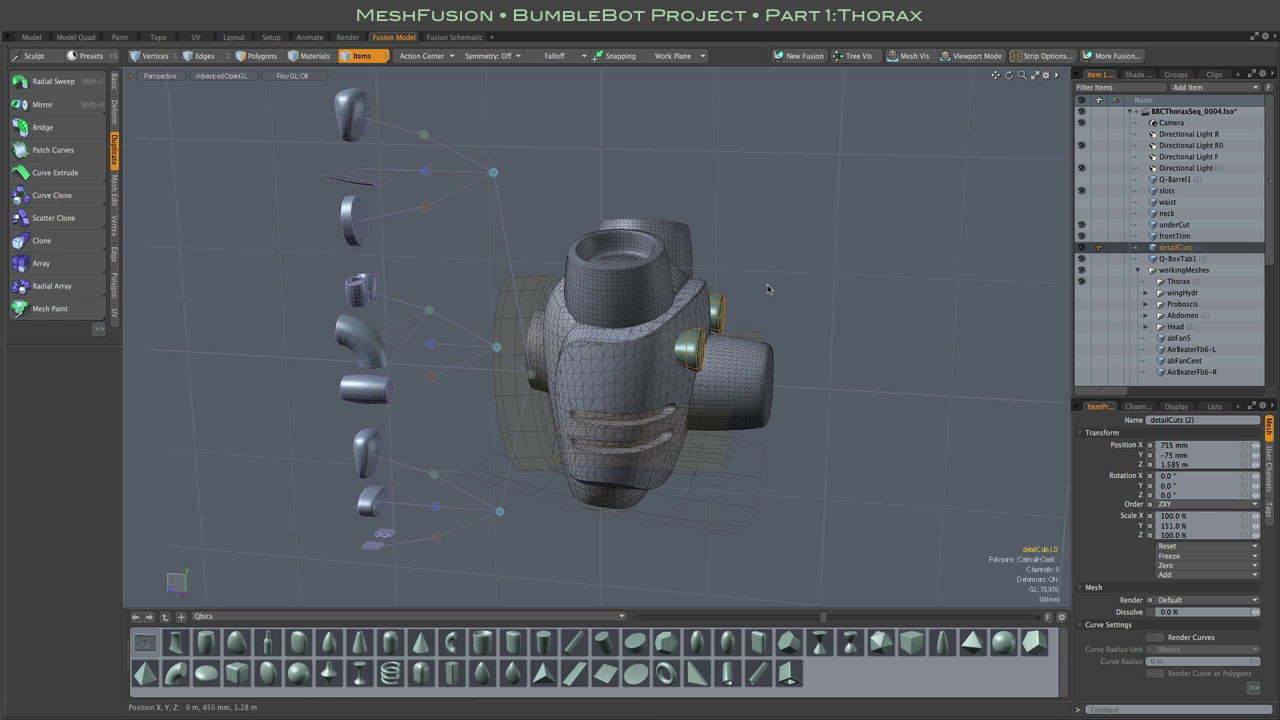
click(258, 56)
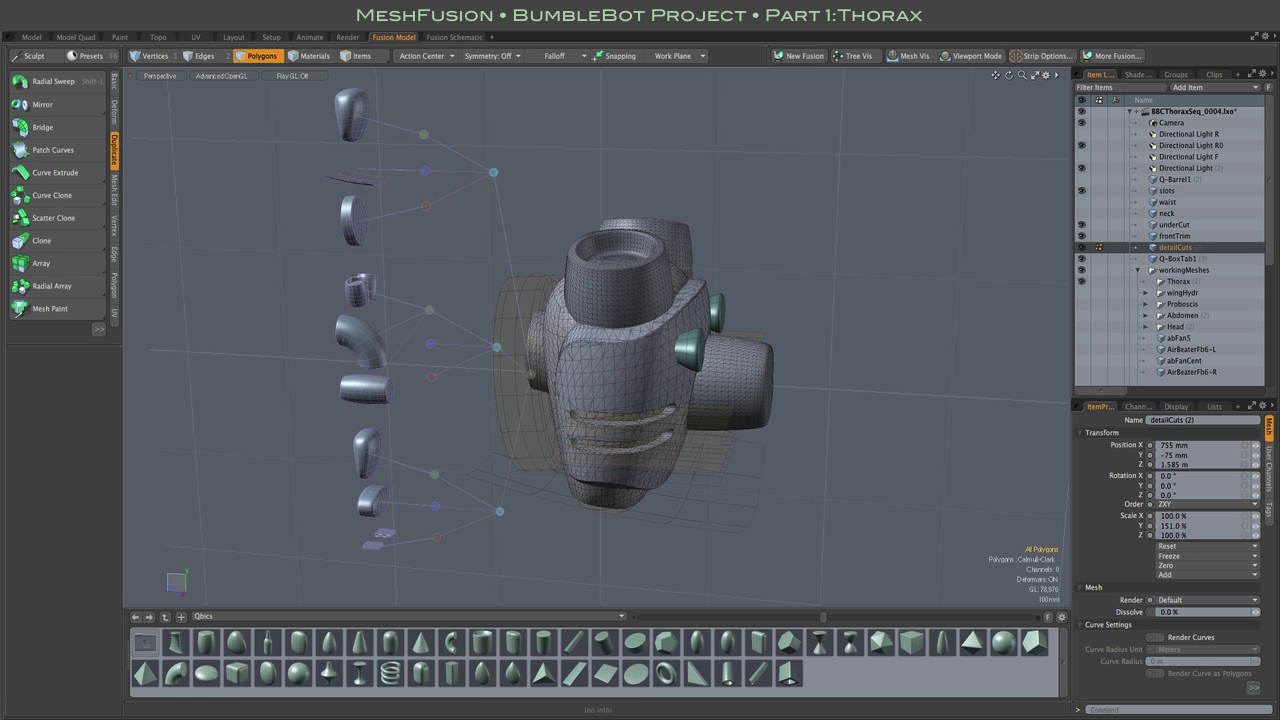
click(120, 32)
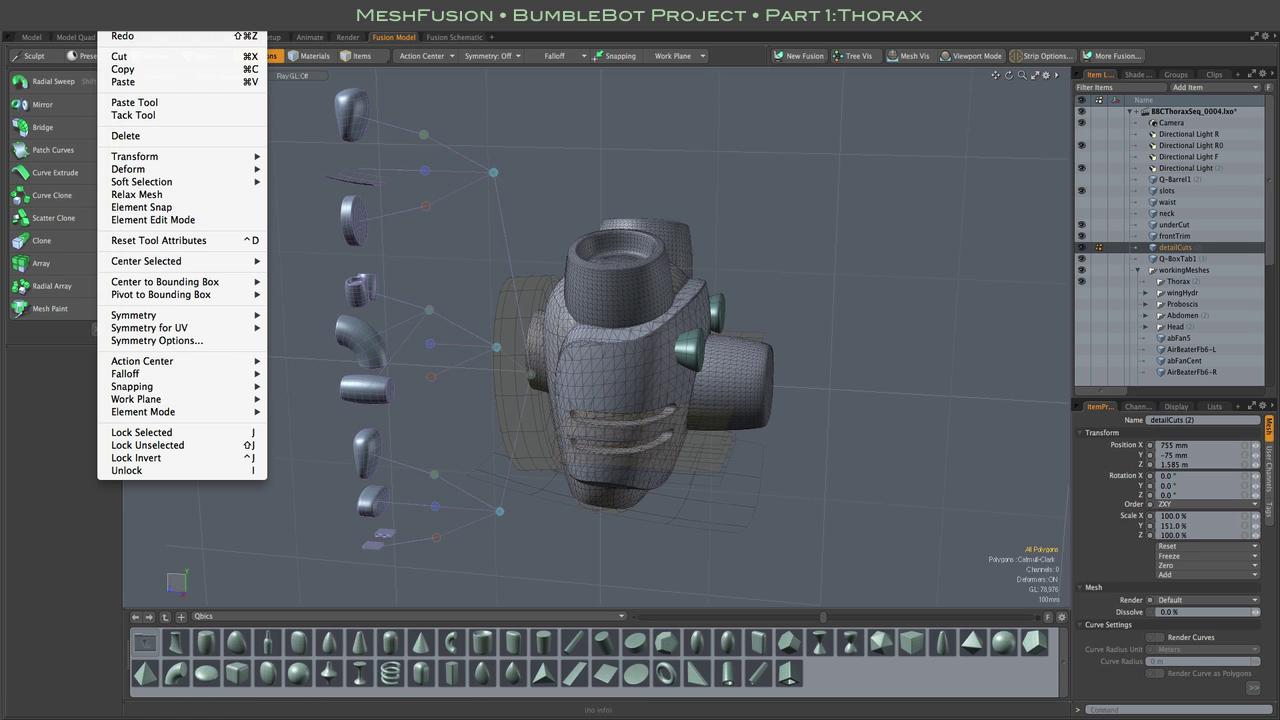
click(124, 73)
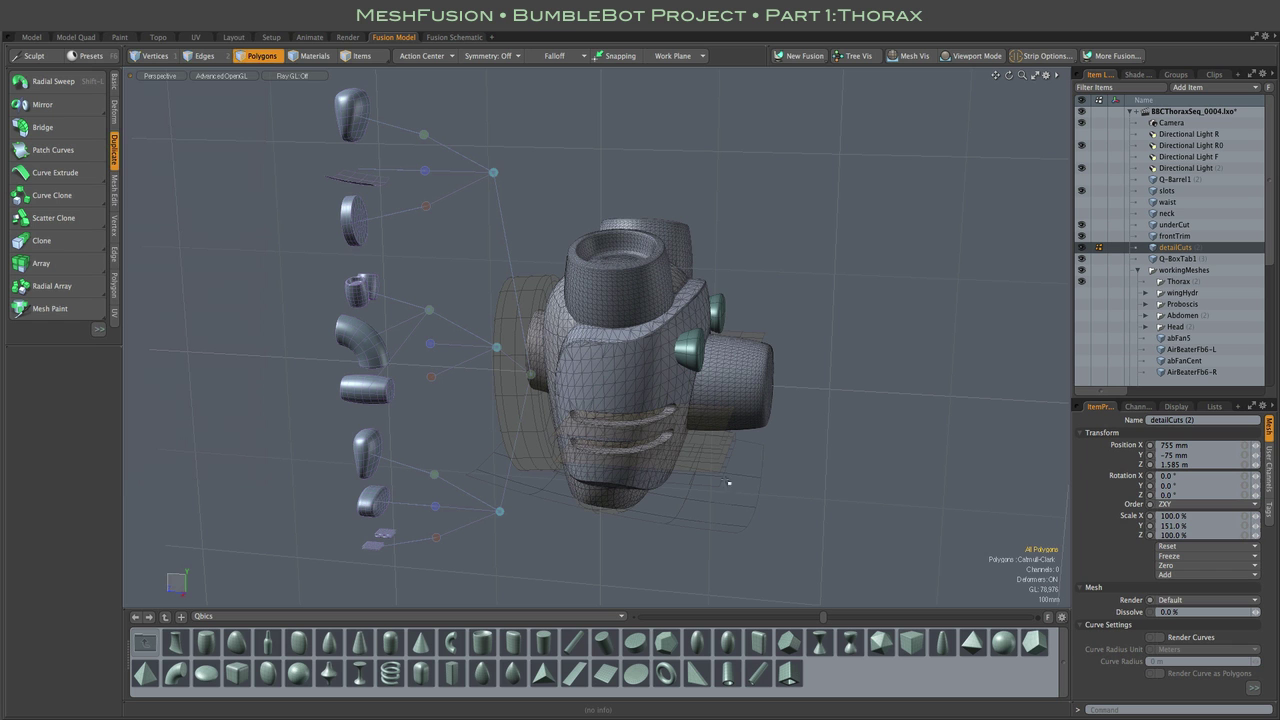
Paste the copied cone polygons into the slots mesh and hide the original detailCuts mesh
key(5)
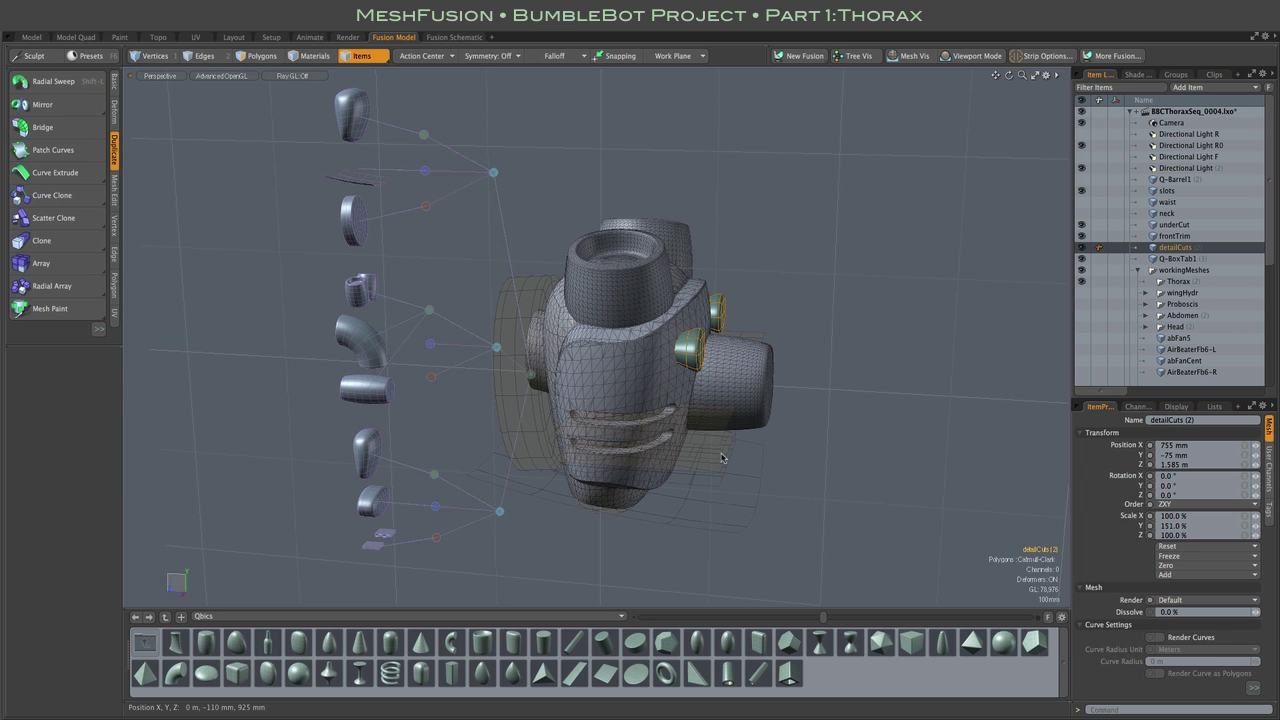
click(720, 452)
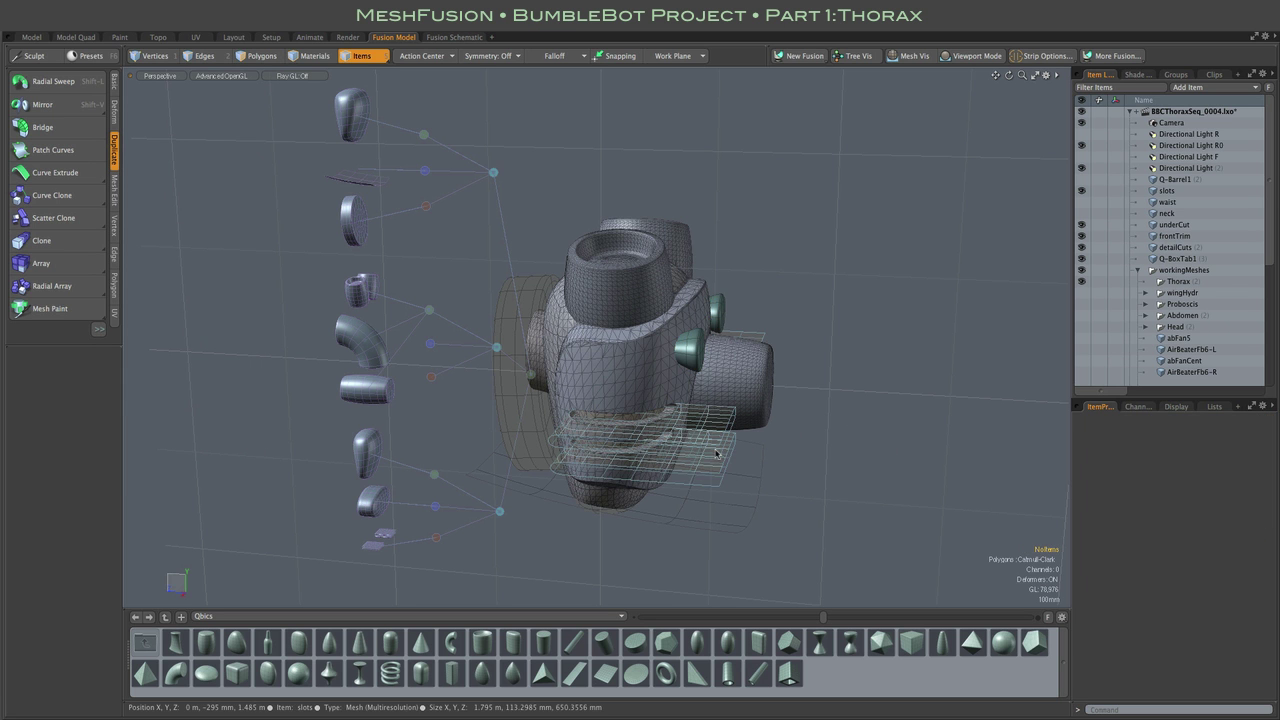
click(258, 56)
click(118, 2)
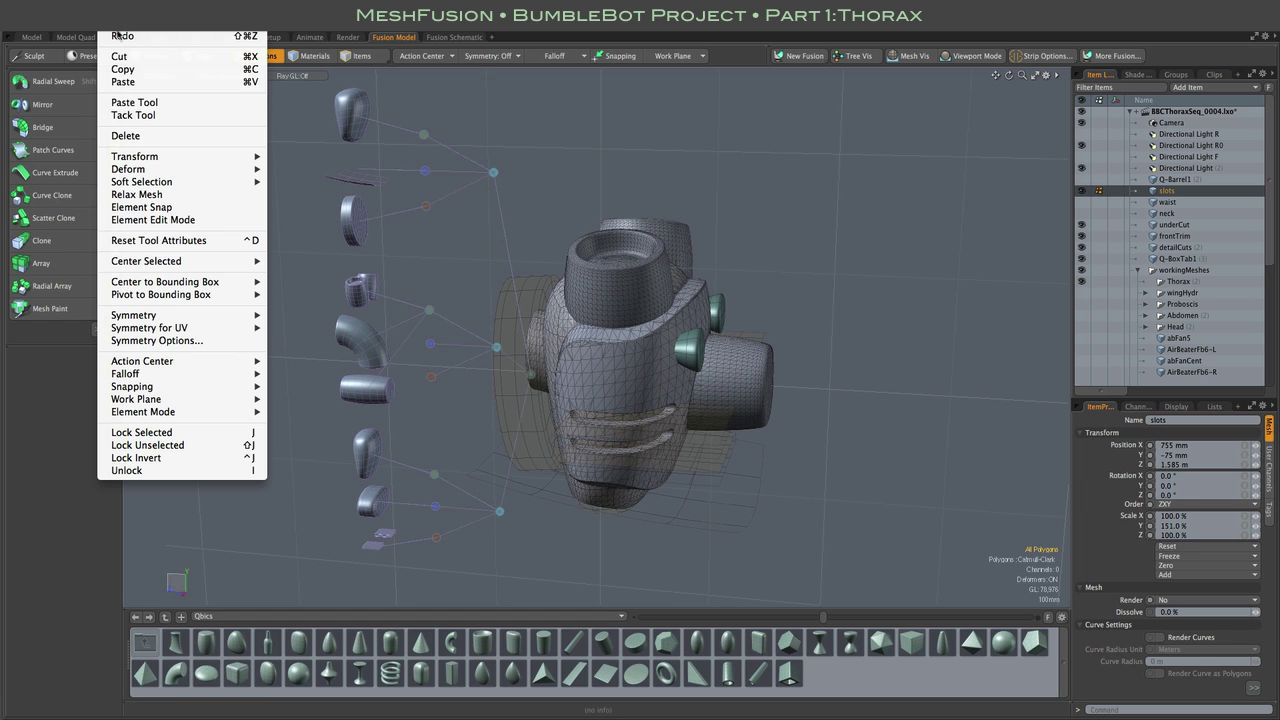
click(123, 82)
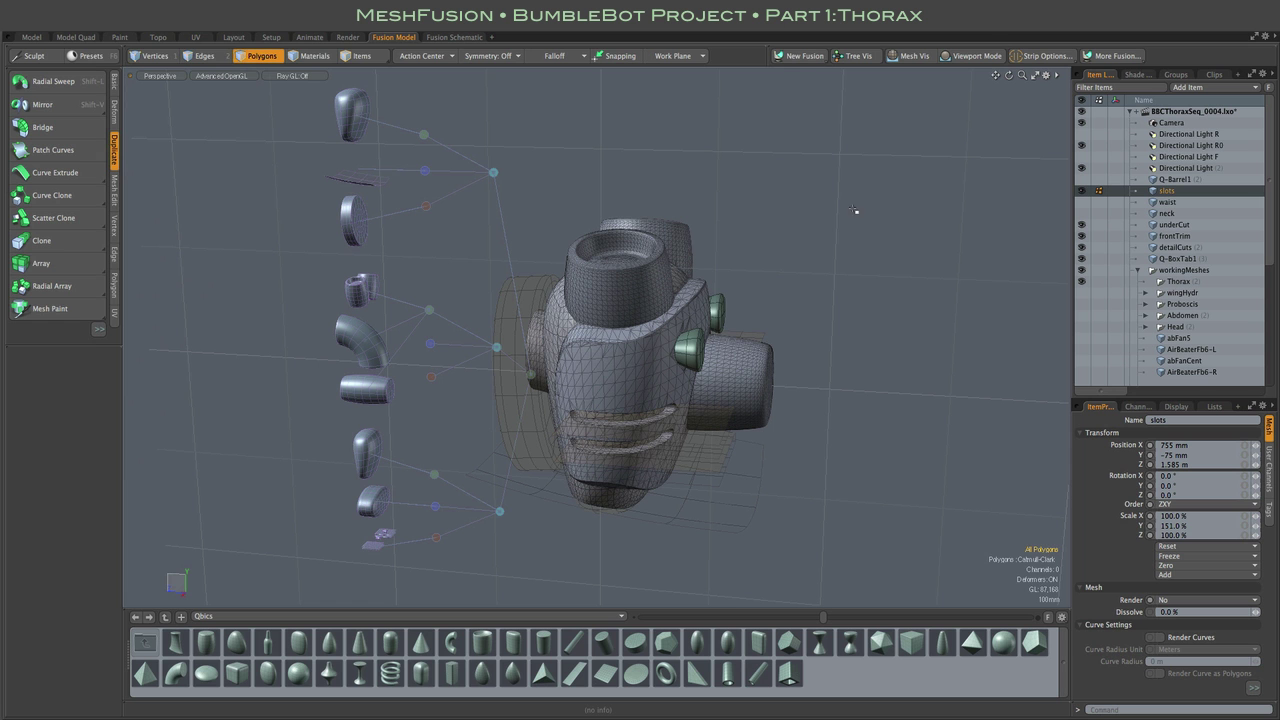
click(1081, 247)
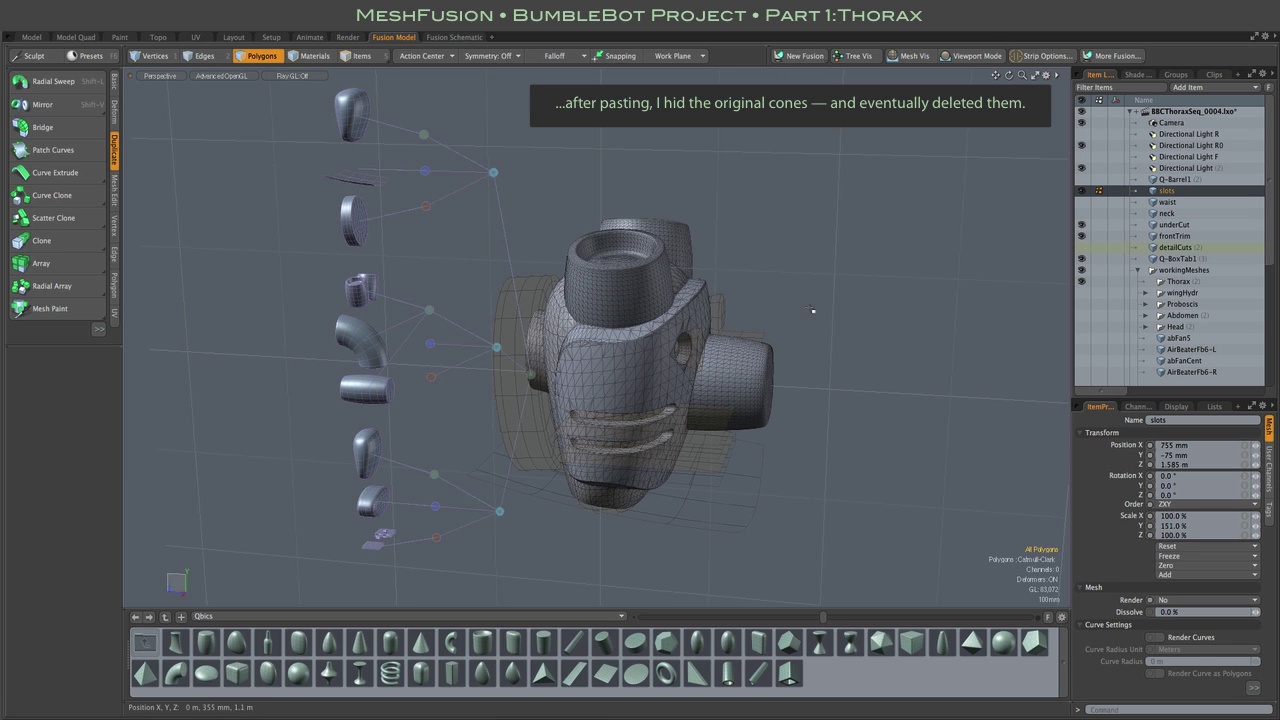
Examine the cone cuts on the thorax up close and the combined slots source mesh in the fusion tree
alt+drag(812, 311, 852, 252)
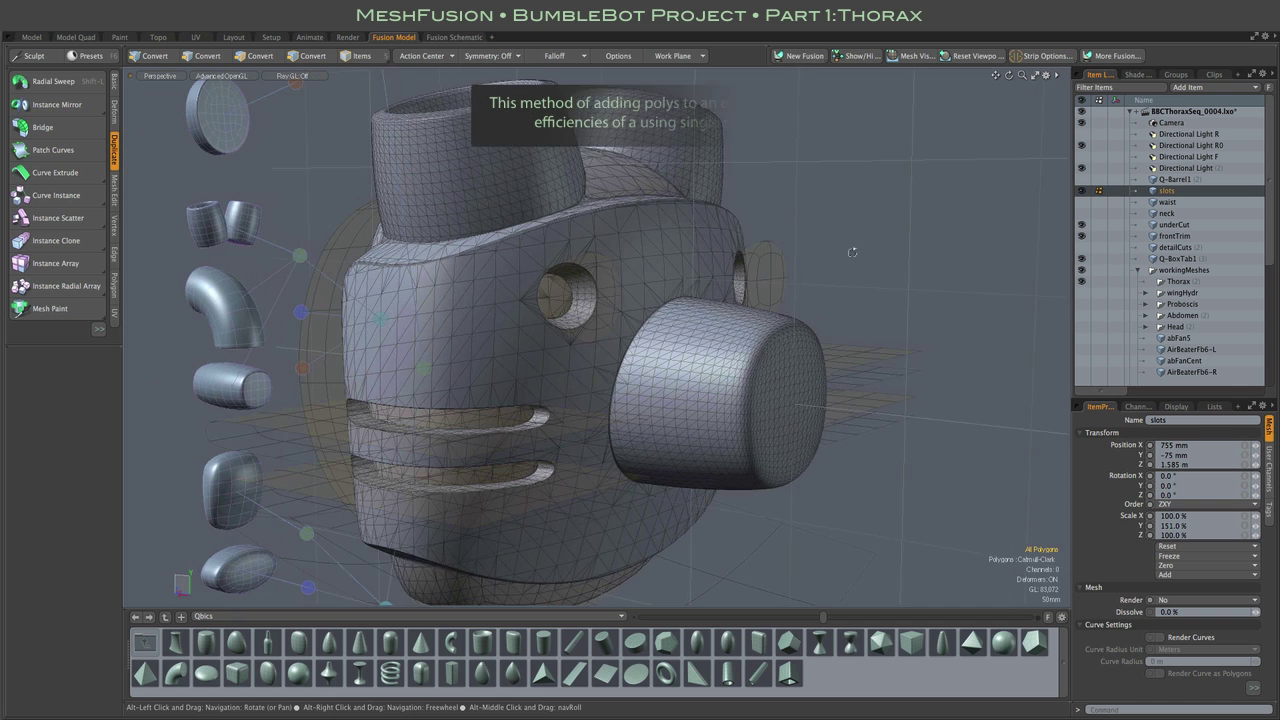
scroll(865, 285, down, 5)
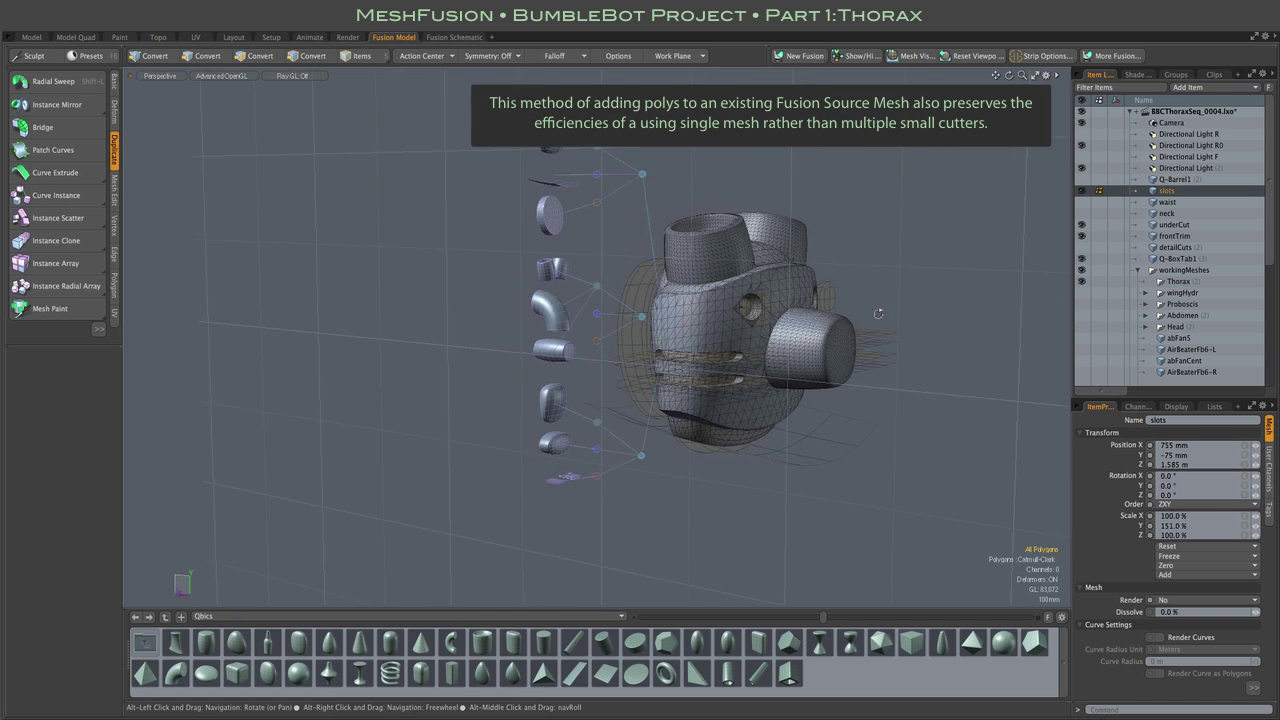
alt+drag(878, 313, 861, 334)
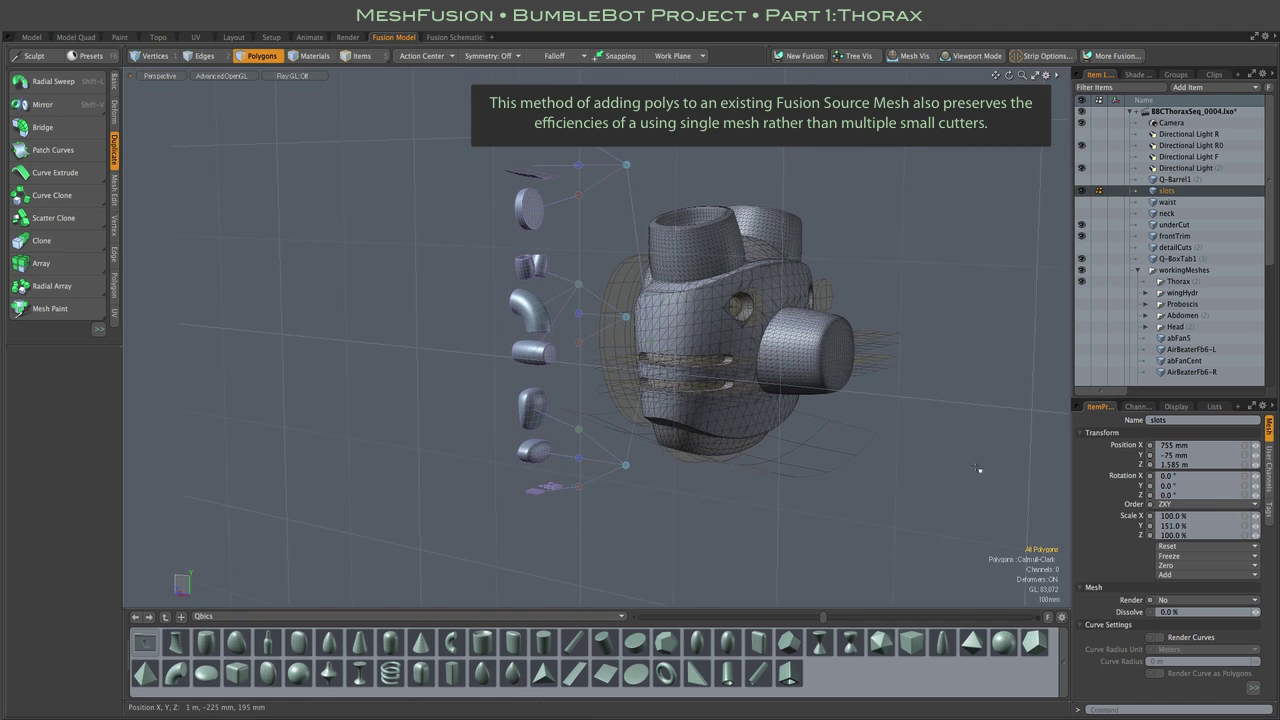
alt+scroll(512, 484, up, 5)
alt+scroll(512, 484, up, 8)
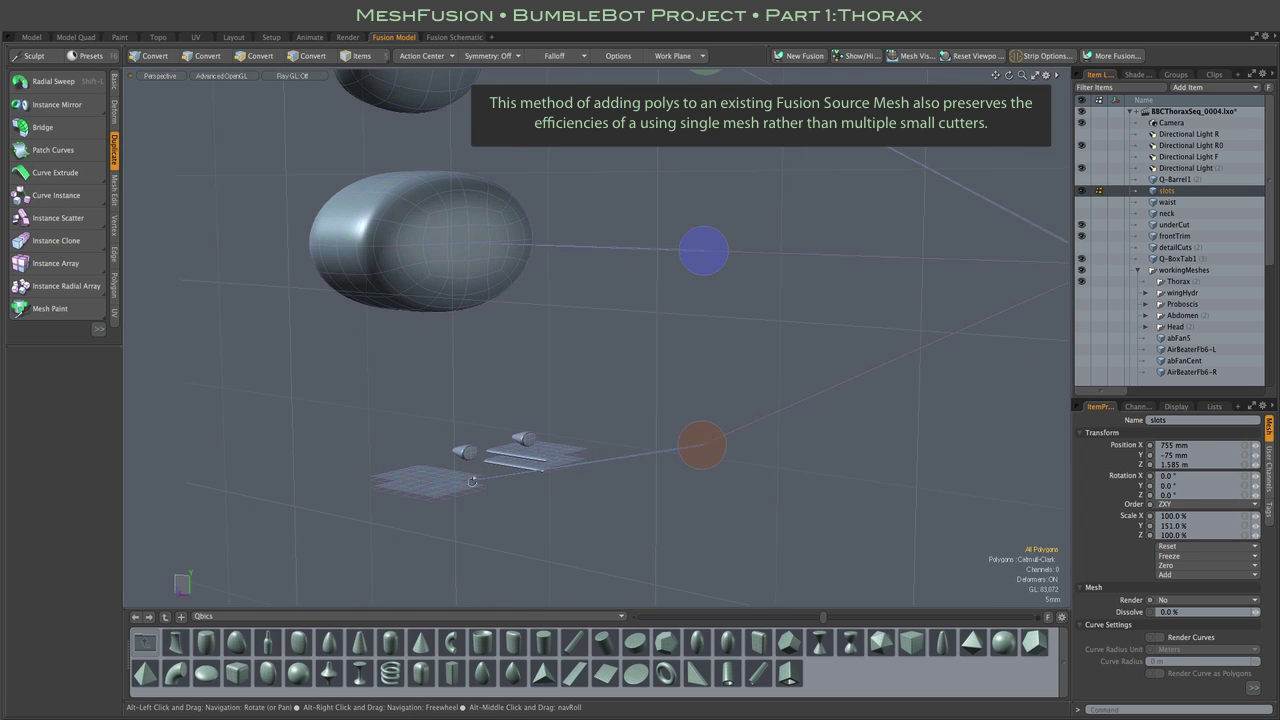
alt+scroll(472, 481, down, 10)
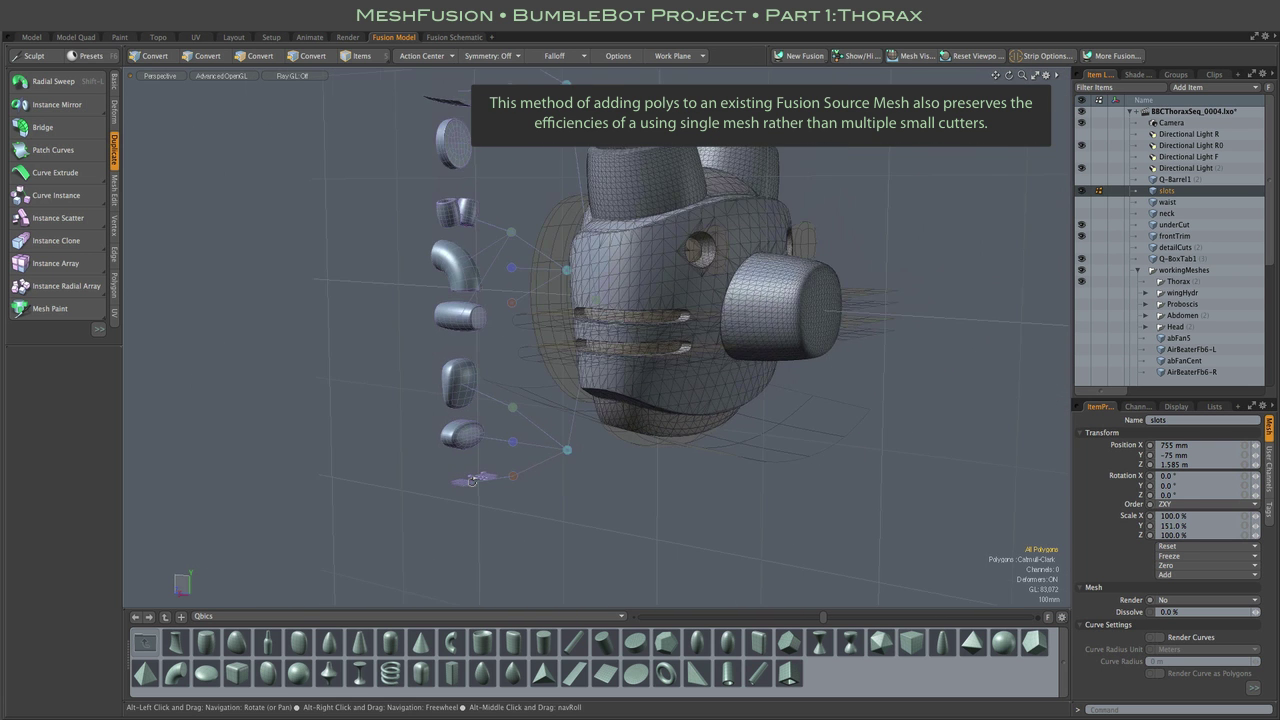
alt+scroll(472, 481, down, 4)
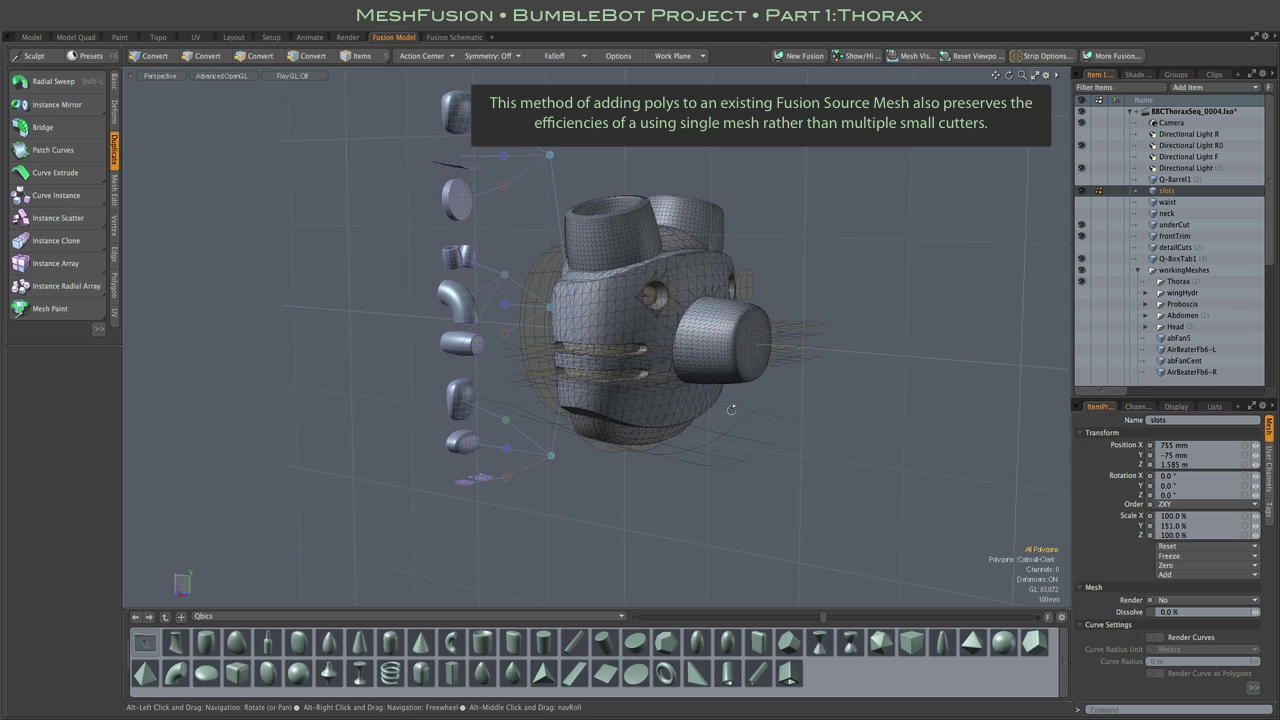
alt+drag(887, 302, 922, 304)
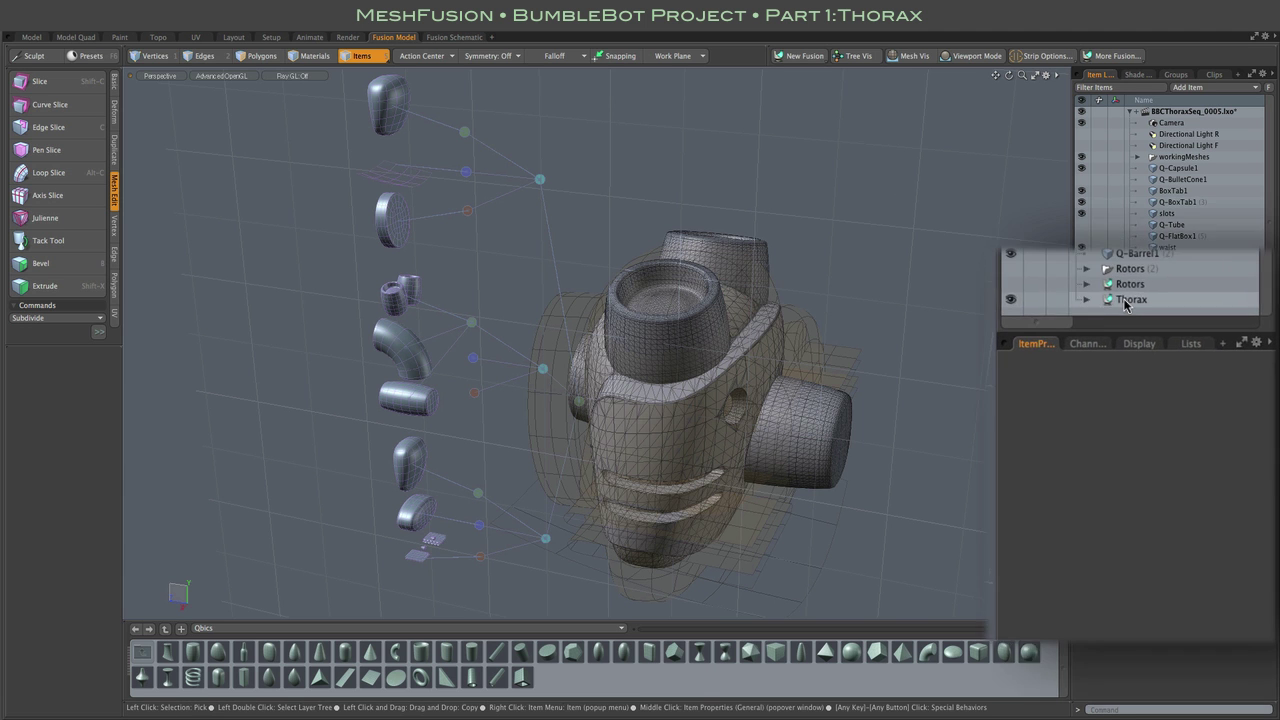
Select all source meshes of the Thorax fusion item and parent them to a group locator
click(1124, 302)
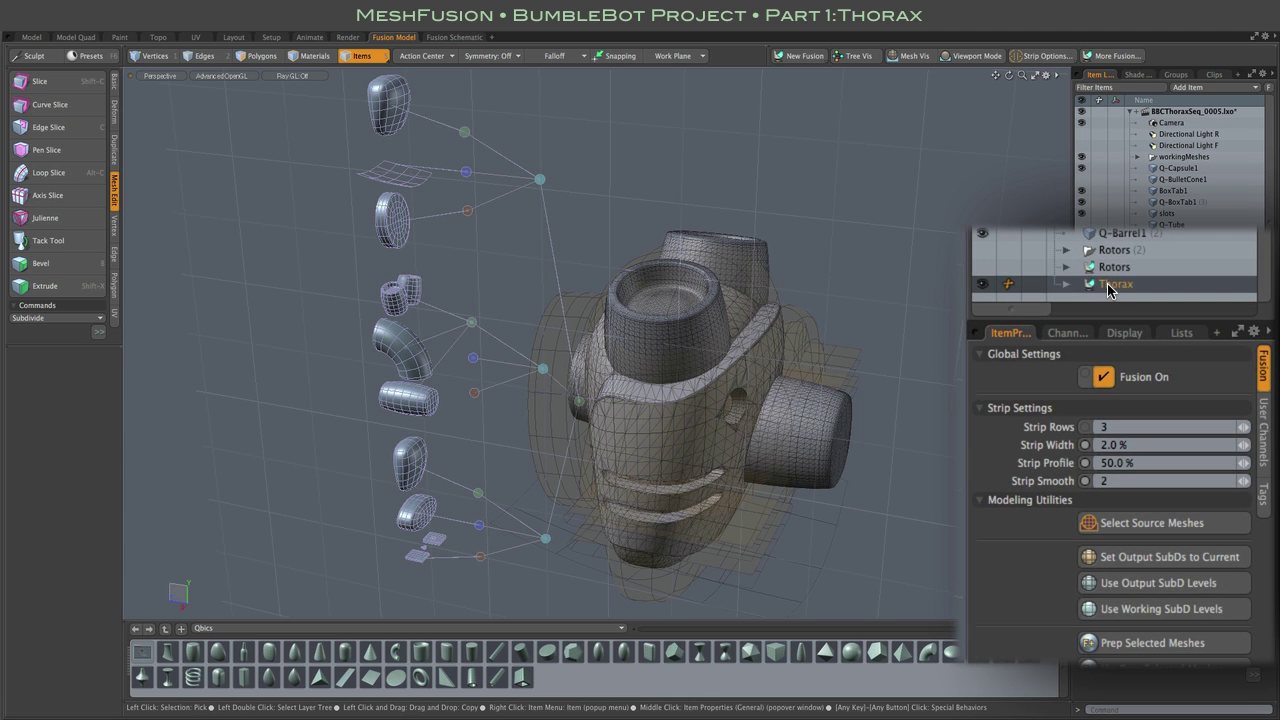
click(1160, 525)
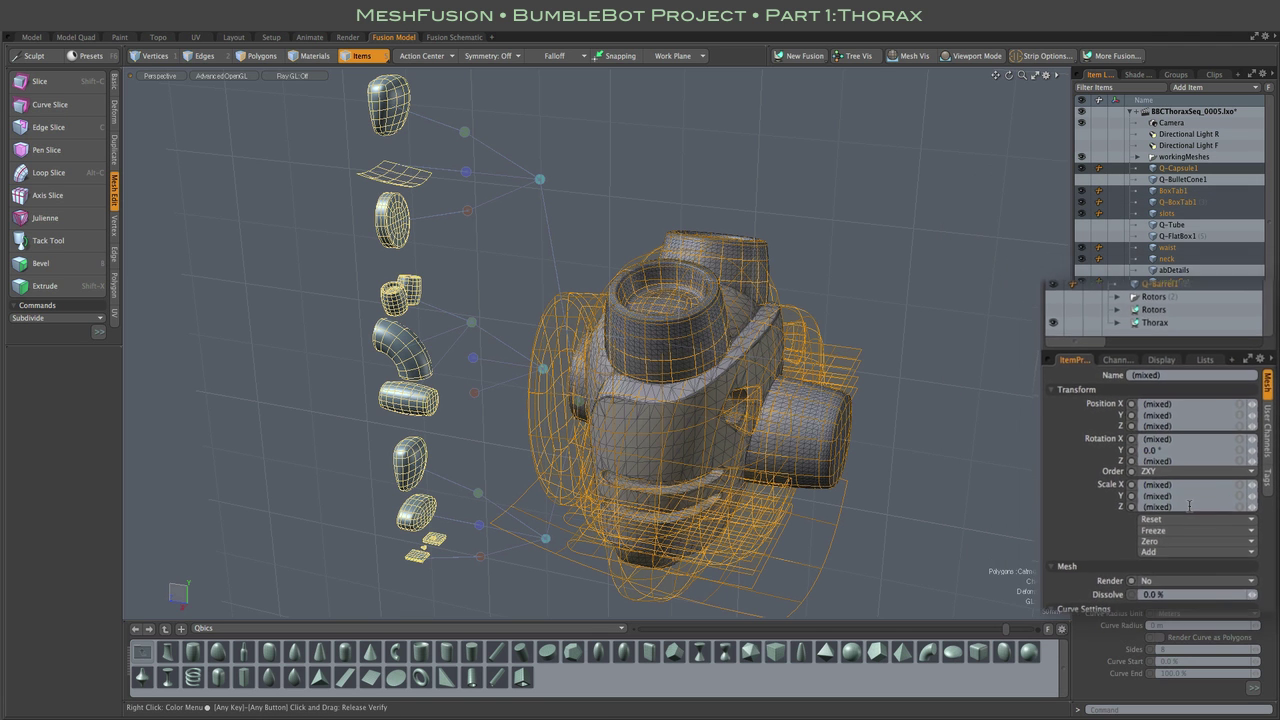
right_click(1166, 166)
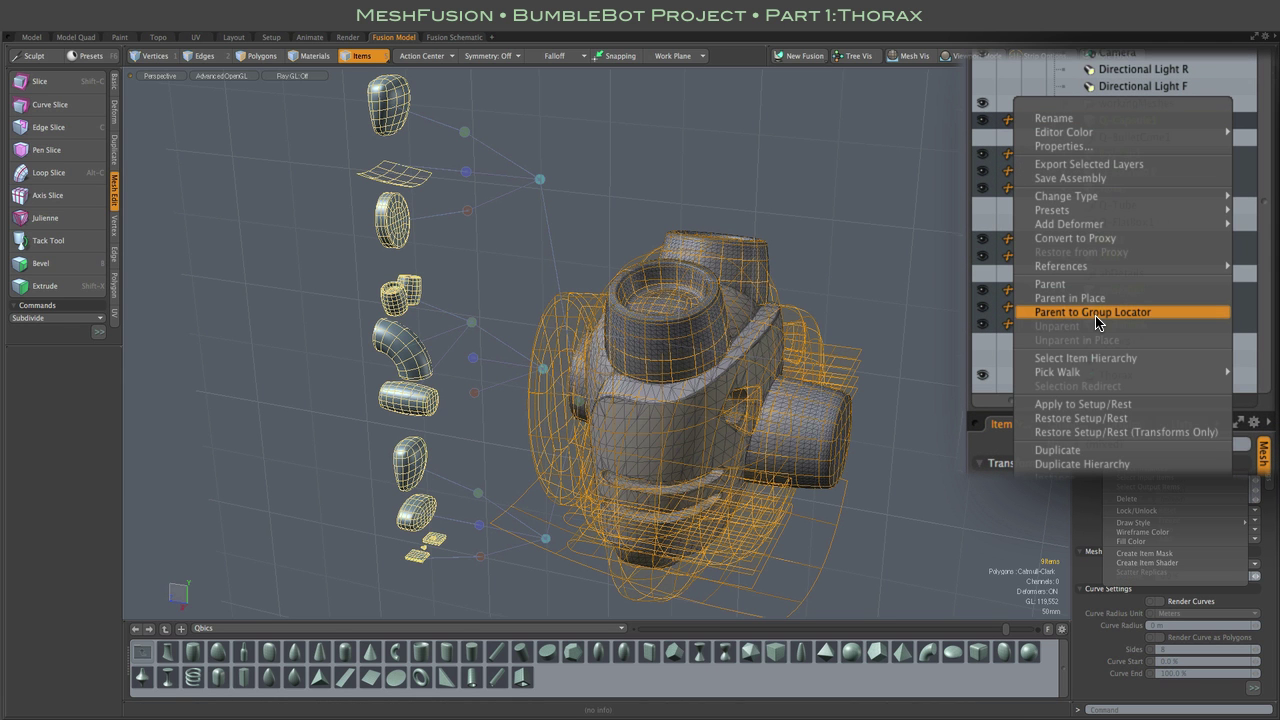
click(1157, 325)
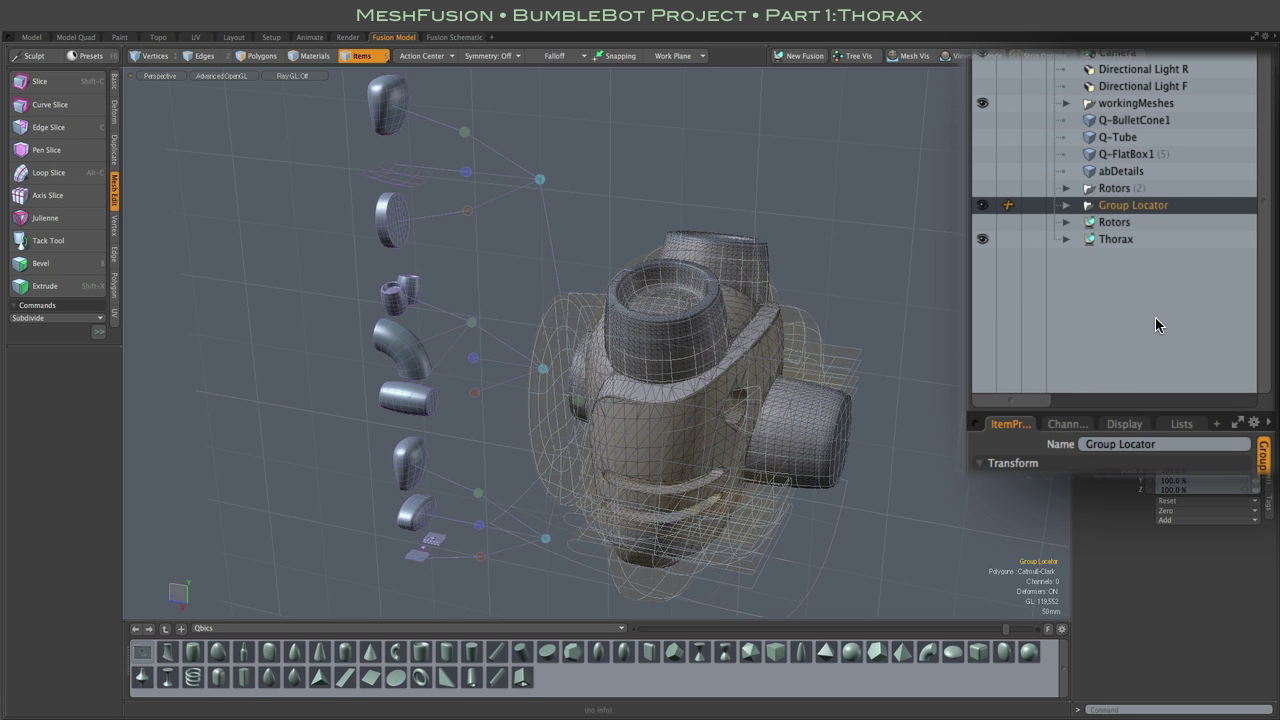
Rename the new group locator as Thorax
double_click(1143, 205)
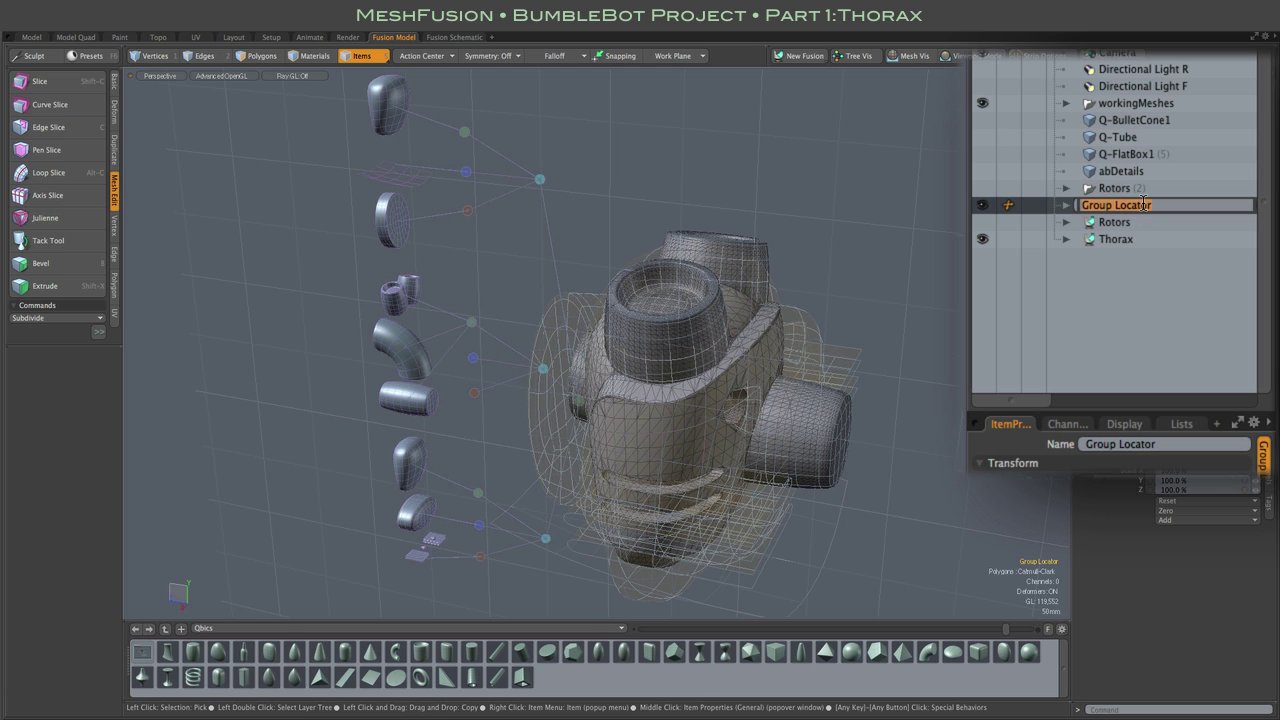
text(Thorax)
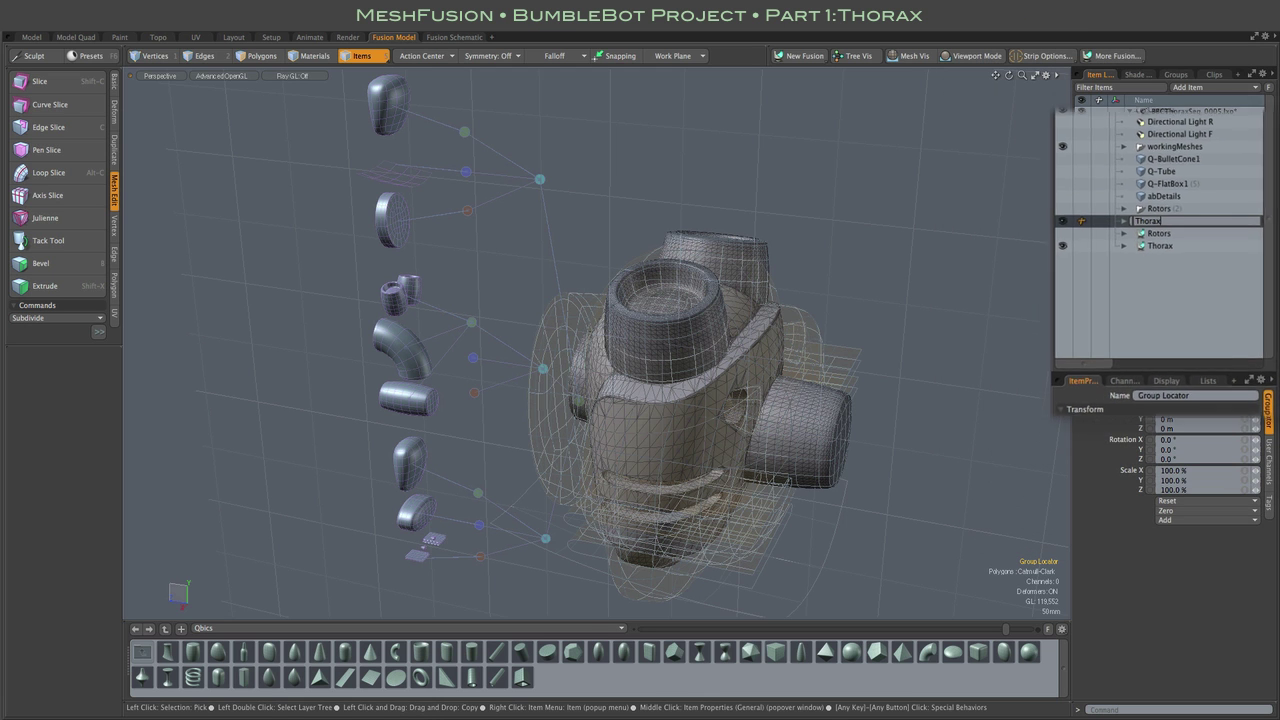
key(Return)
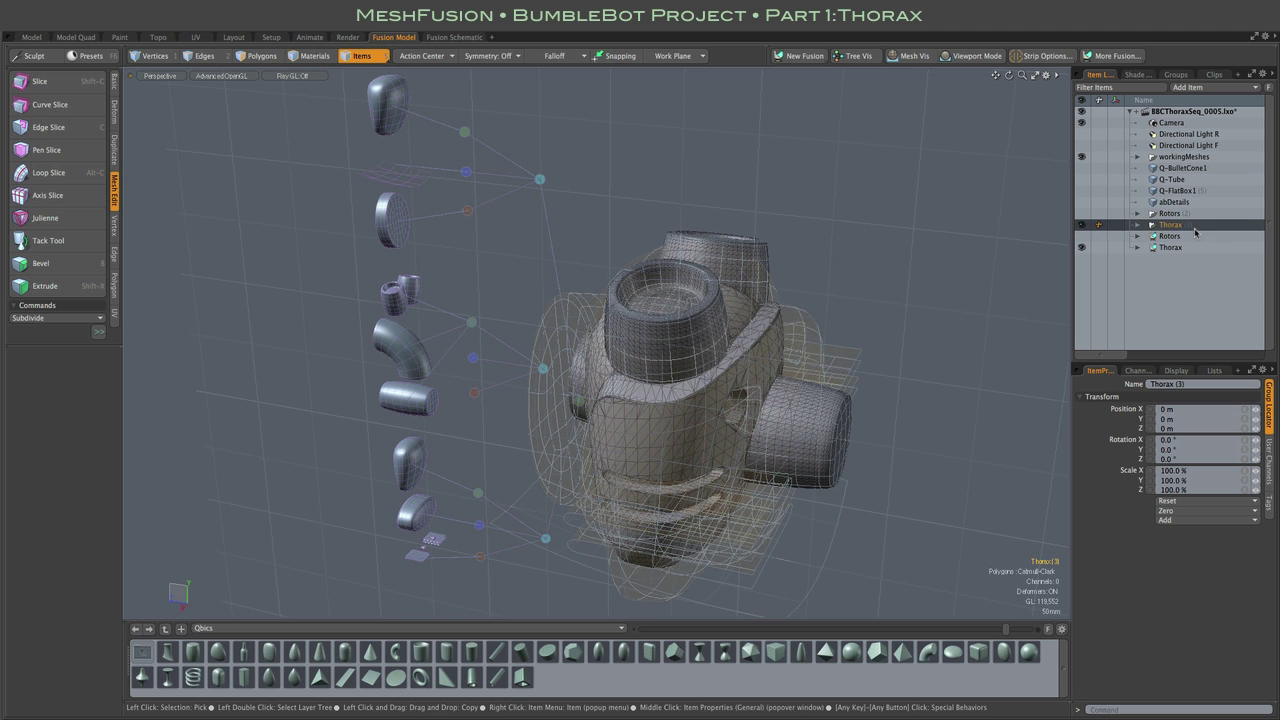
Expand the Thorax group, select all its source meshes to review its contents, then collapse it and clear the selection
click(1137, 229)
click(1170, 236)
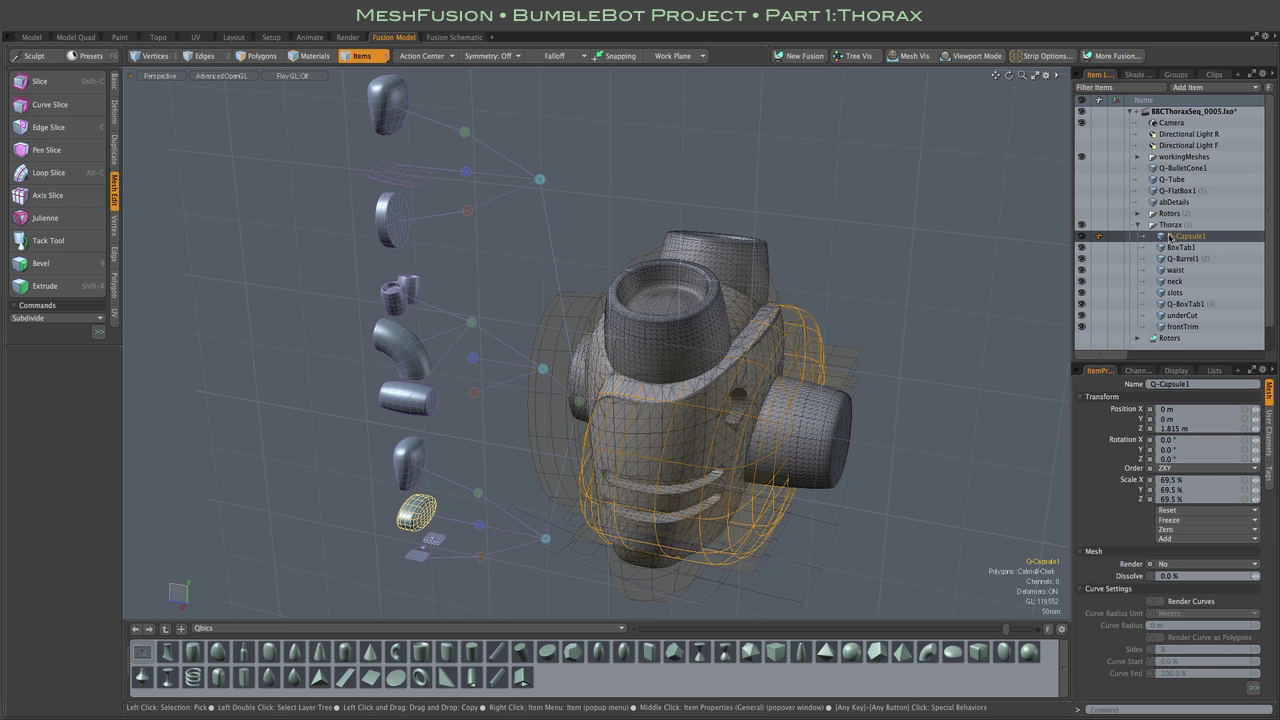
shift+click(1176, 327)
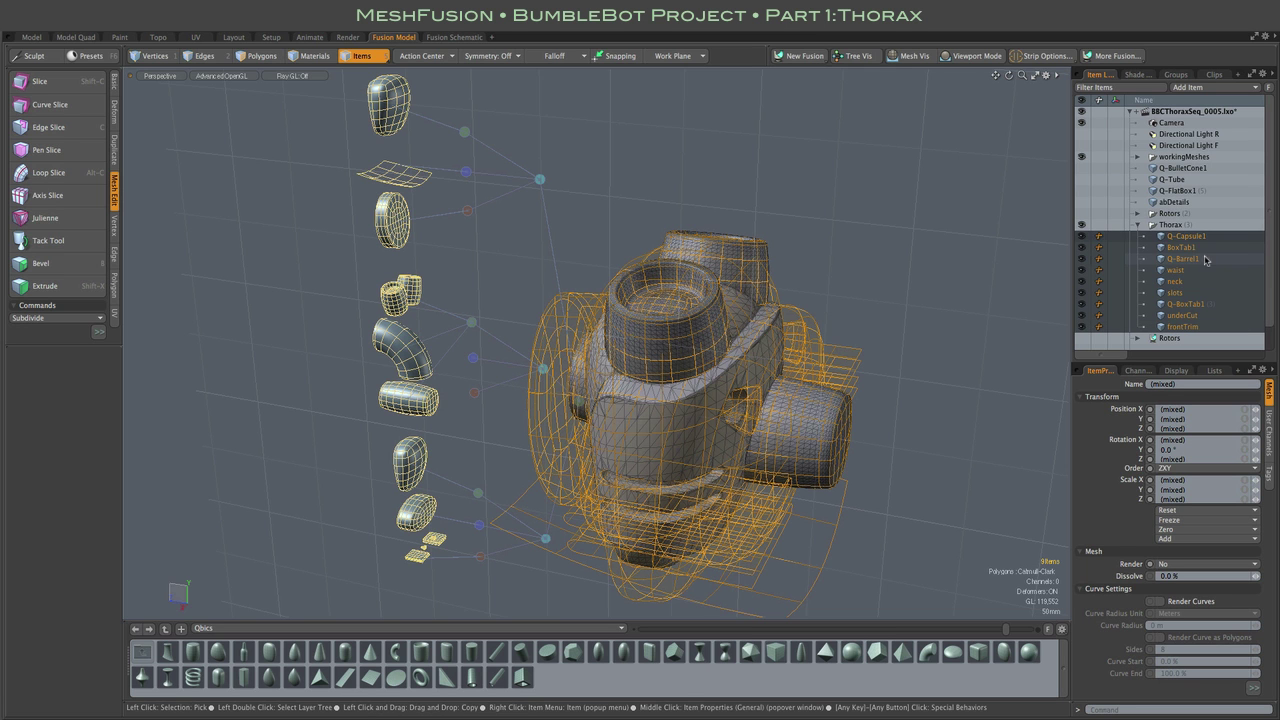
click(1137, 226)
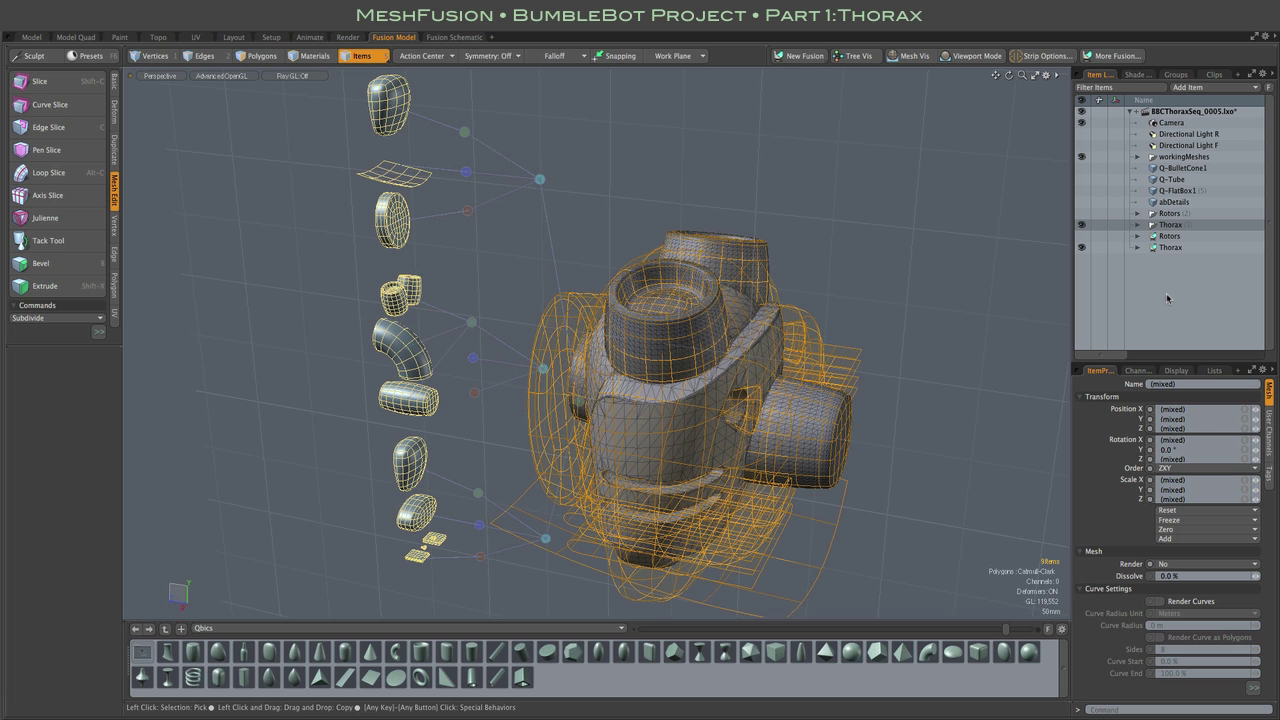
click(1038, 293)
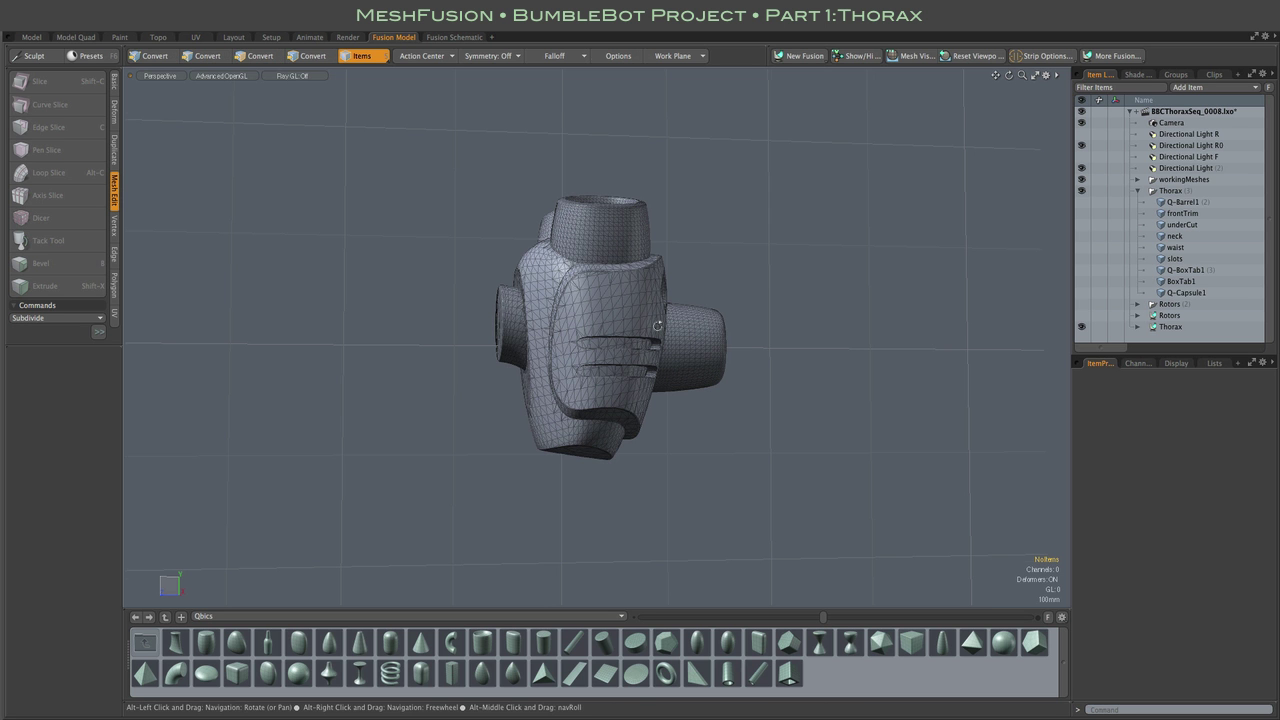
Set the Thorax fusion item's mesh mode to Airtight Final
scroll(657, 332, up, 3)
alt+drag(657, 332, 681, 284)
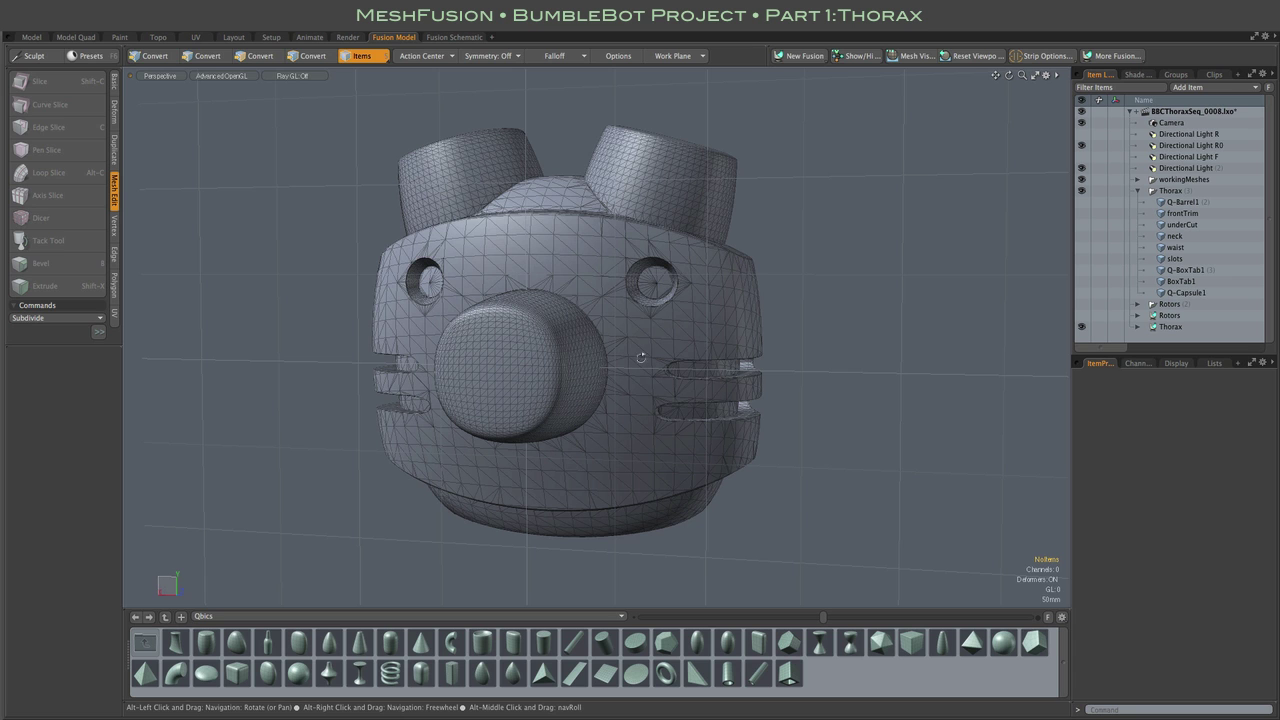
alt+drag(961, 341, 934, 467)
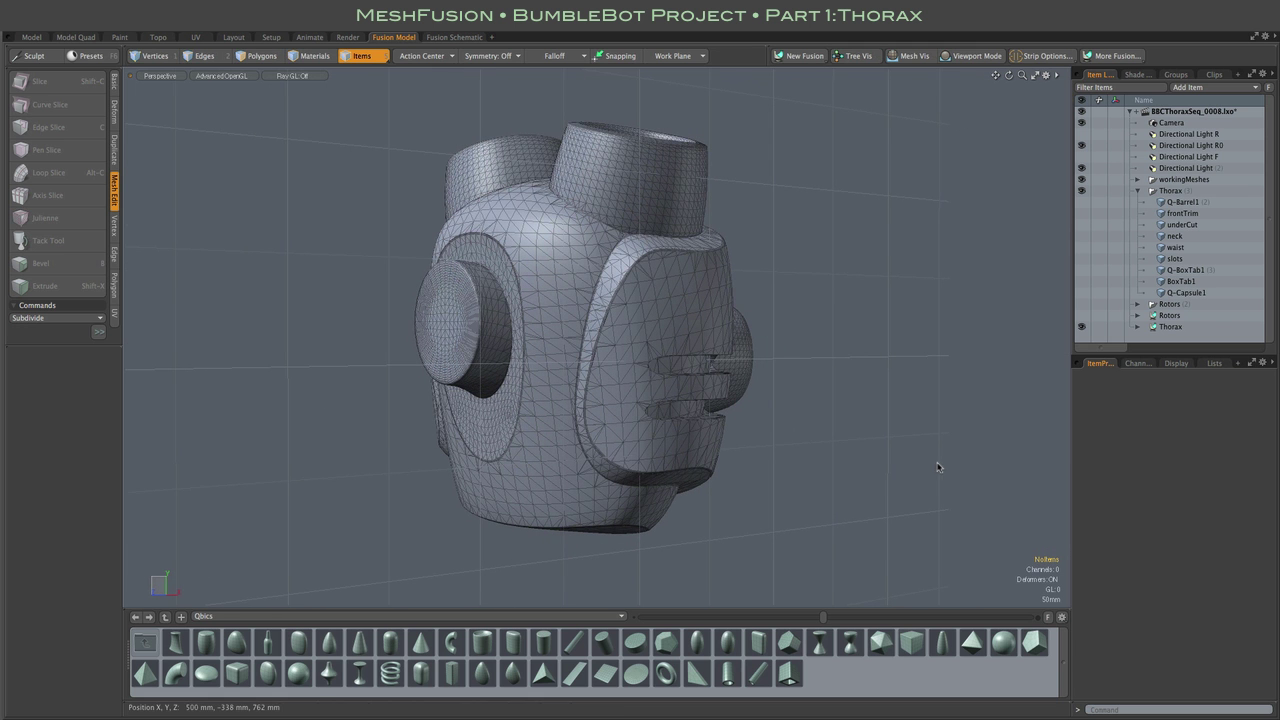
click(1170, 327)
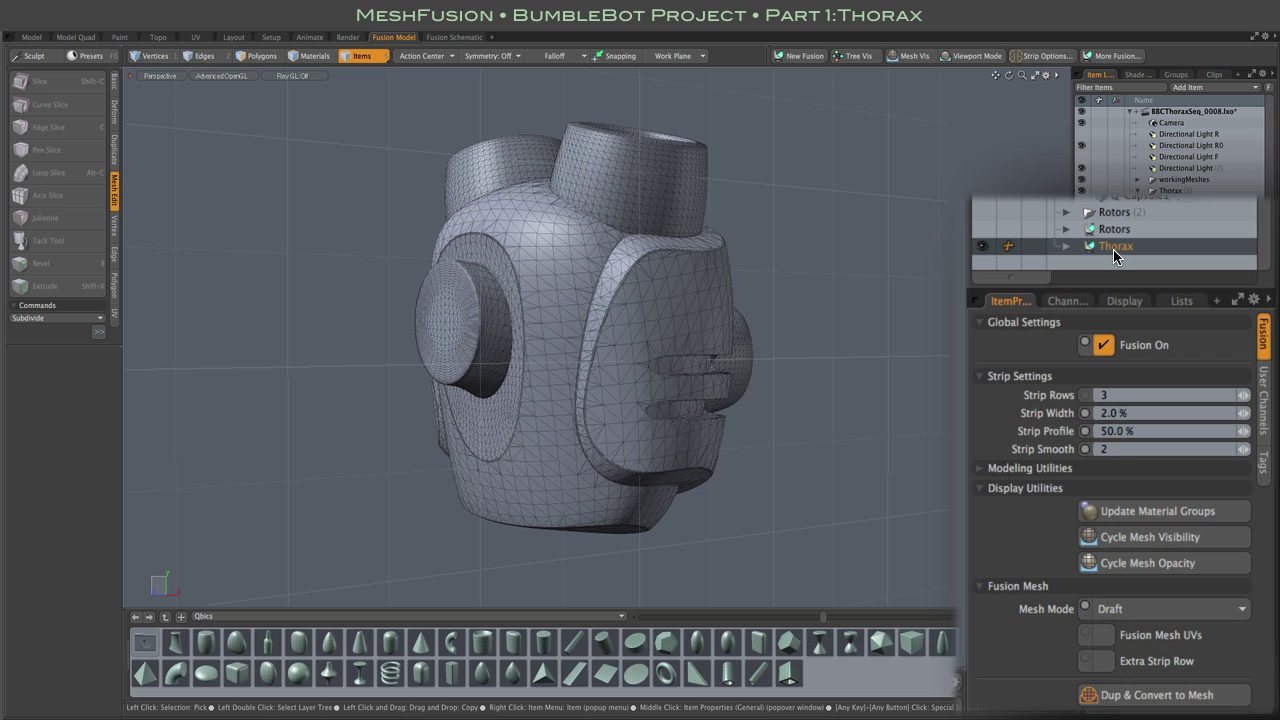
click(1180, 609)
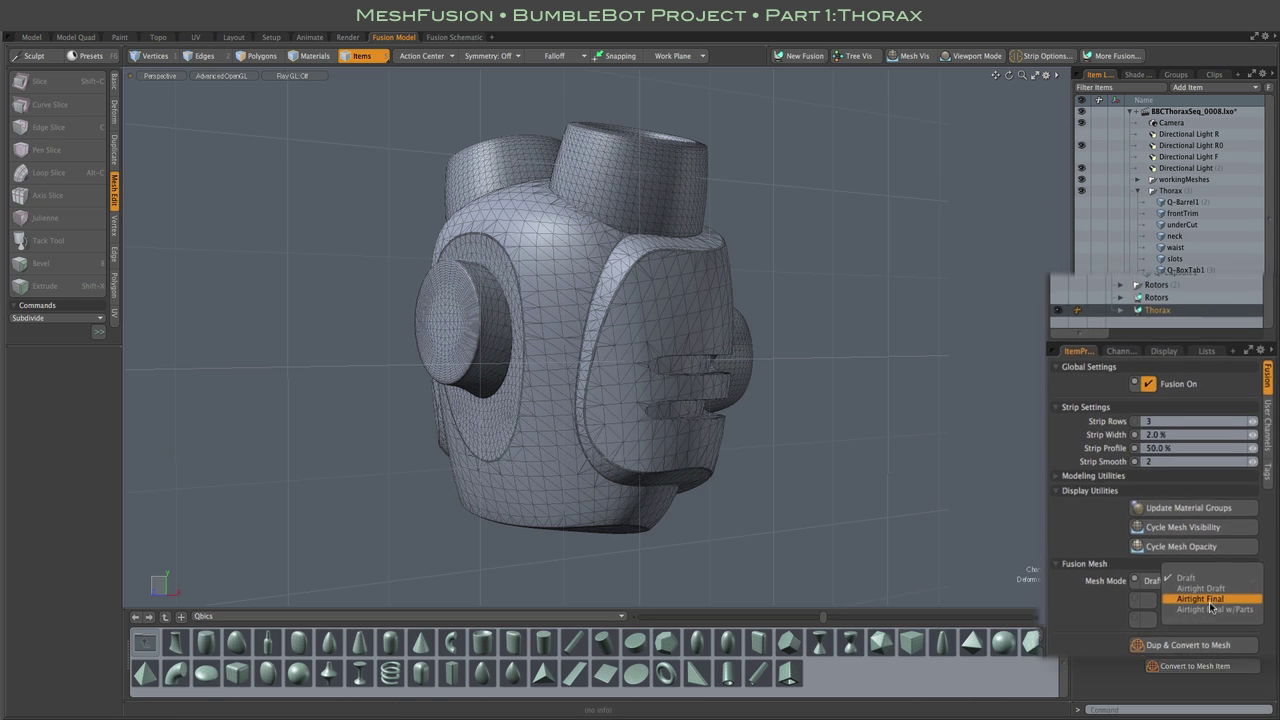
click(1210, 600)
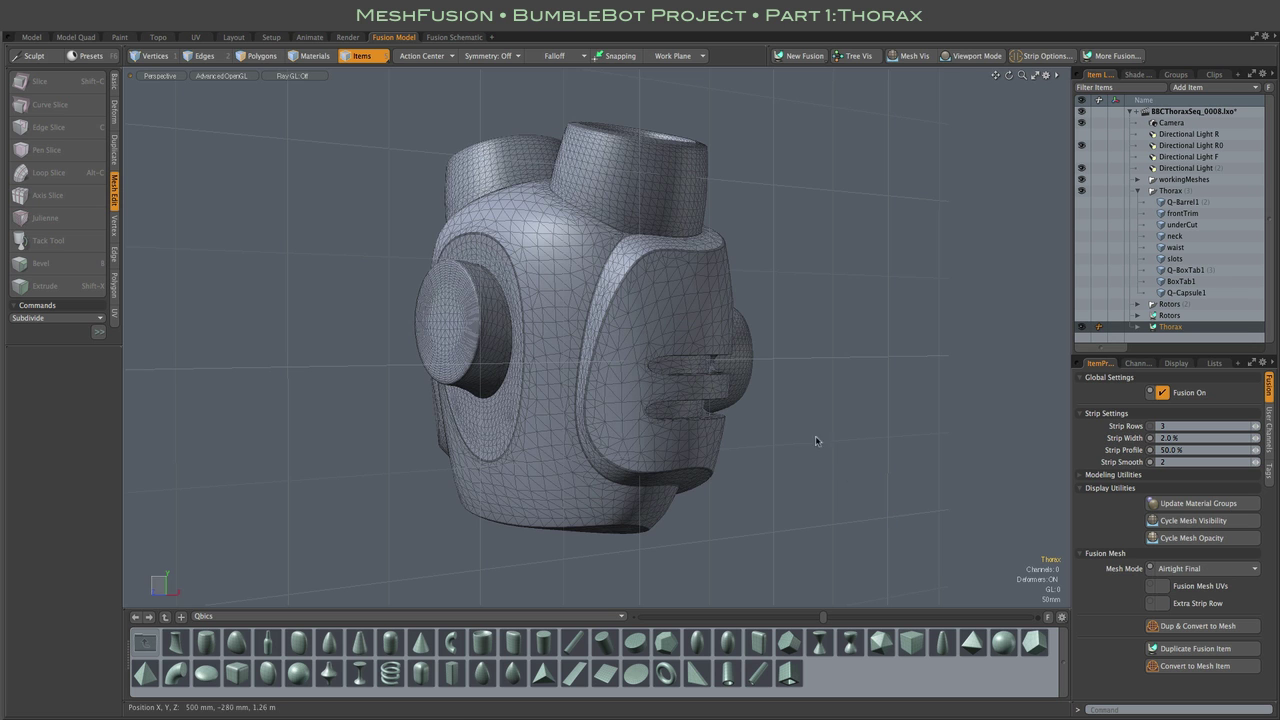
Examine the thorax mesh up close around the round eye holes and the side slots, from front and side
alt+drag(789, 394, 526, 375)
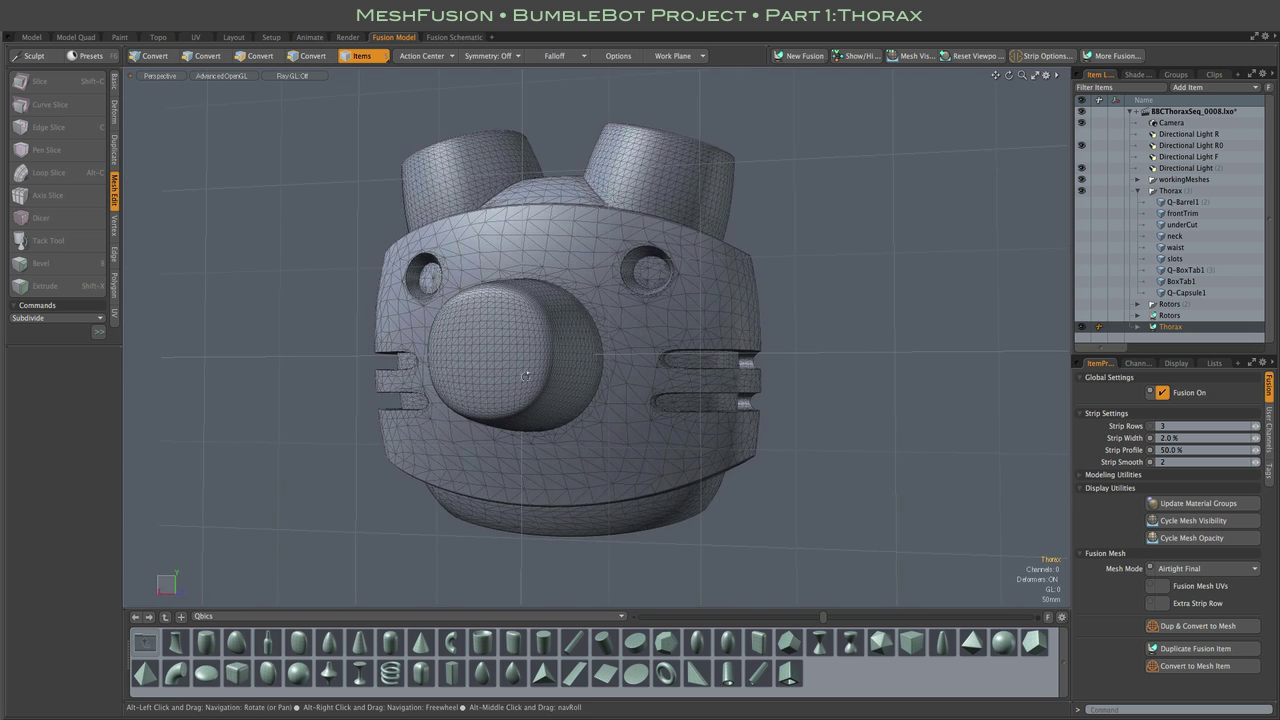
mouse_move(645, 331)
alt+mouse_down()
mouse_move(600, 320)
mouse_move(585, 348)
mouse_move(623, 342)
alt+mouse_up()
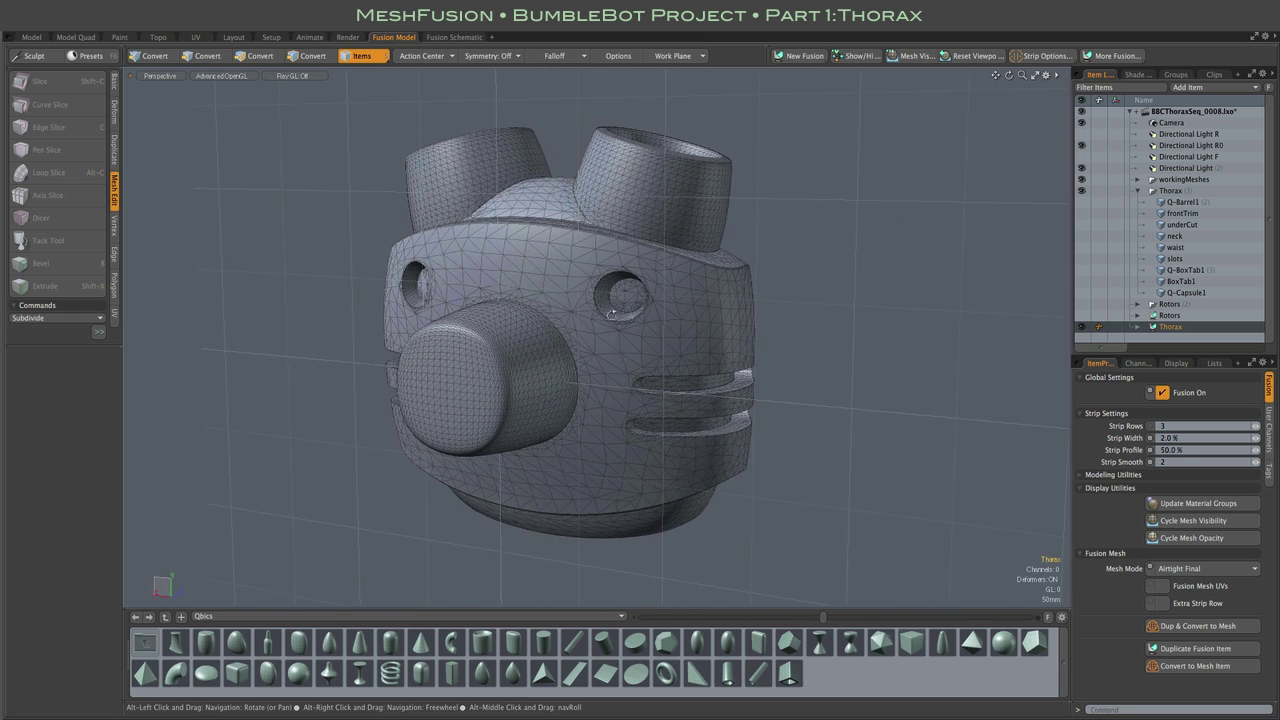
scroll(612, 314, up, 5)
scroll(614, 310, up, 5)
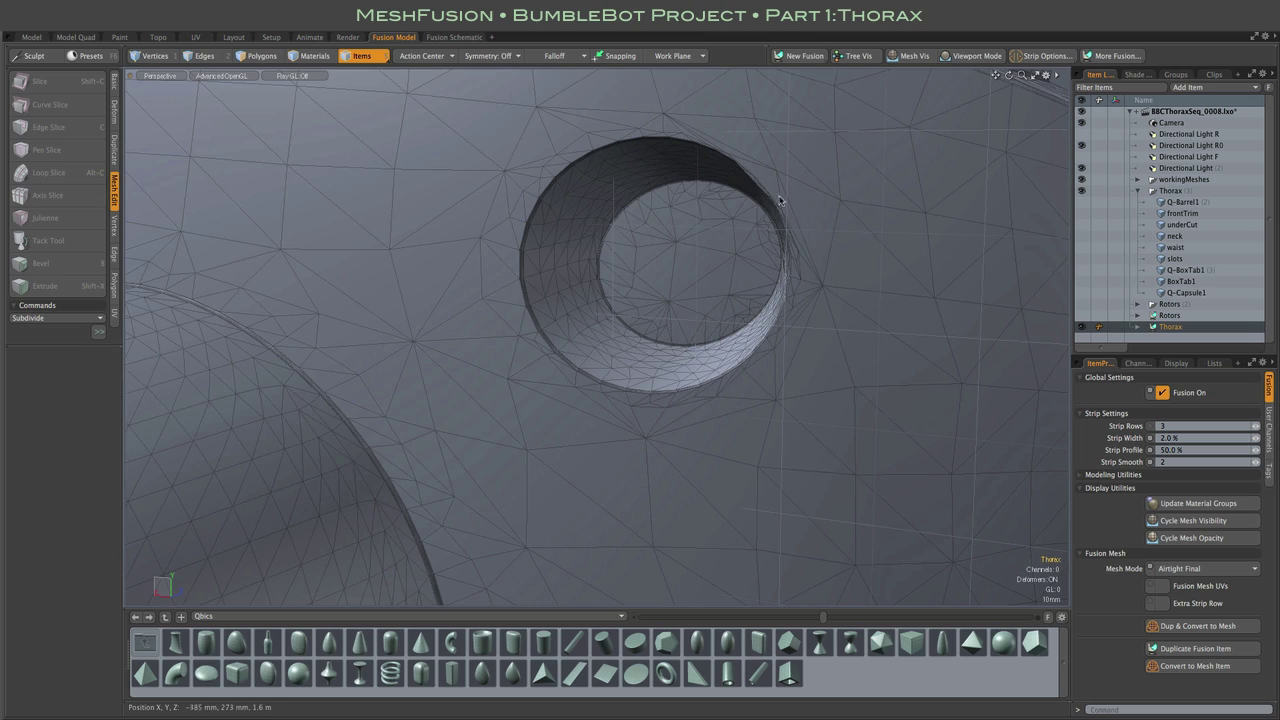
scroll(814, 376, down, 10)
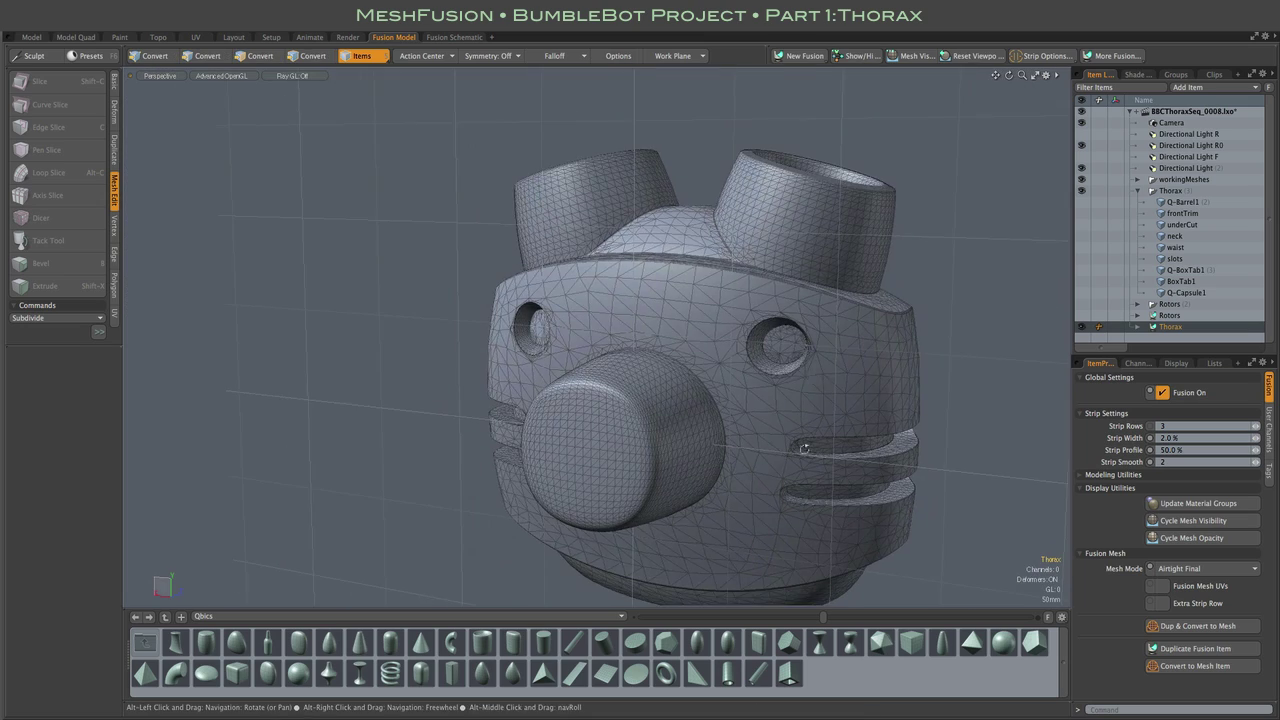
alt+drag(814, 376, 771, 410)
scroll(771, 410, up, 8)
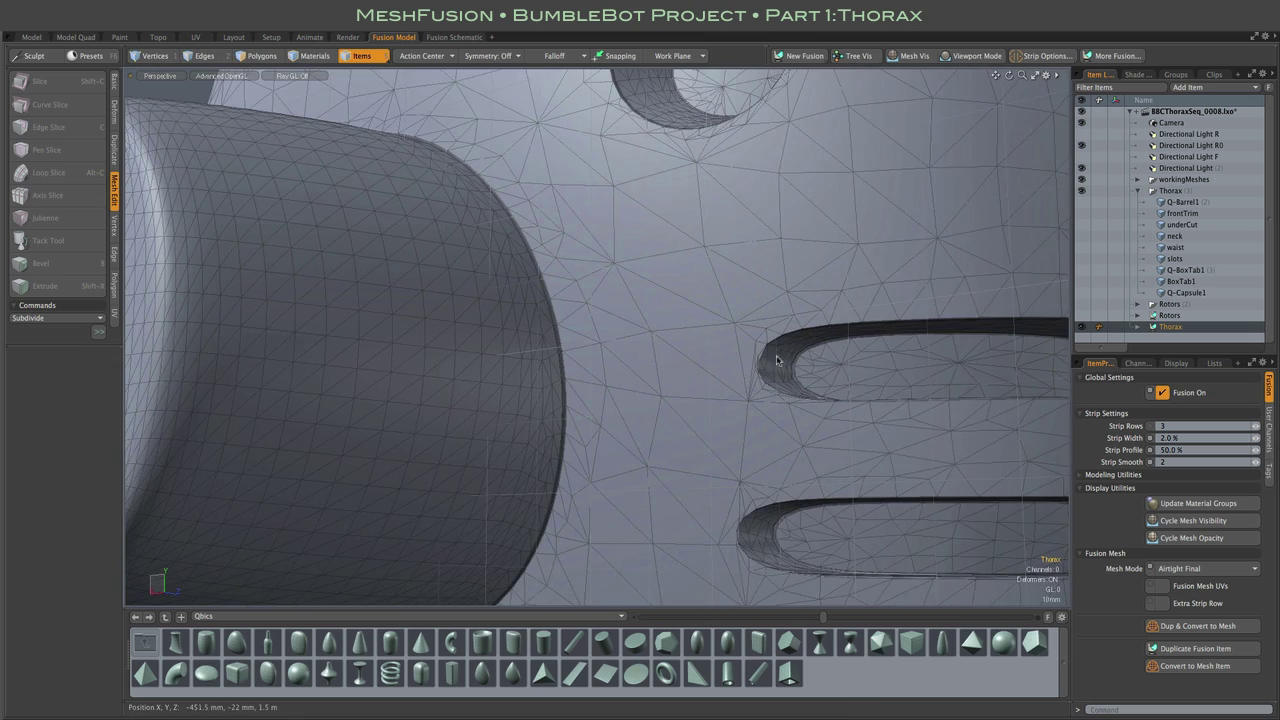
scroll(756, 557, down, 8)
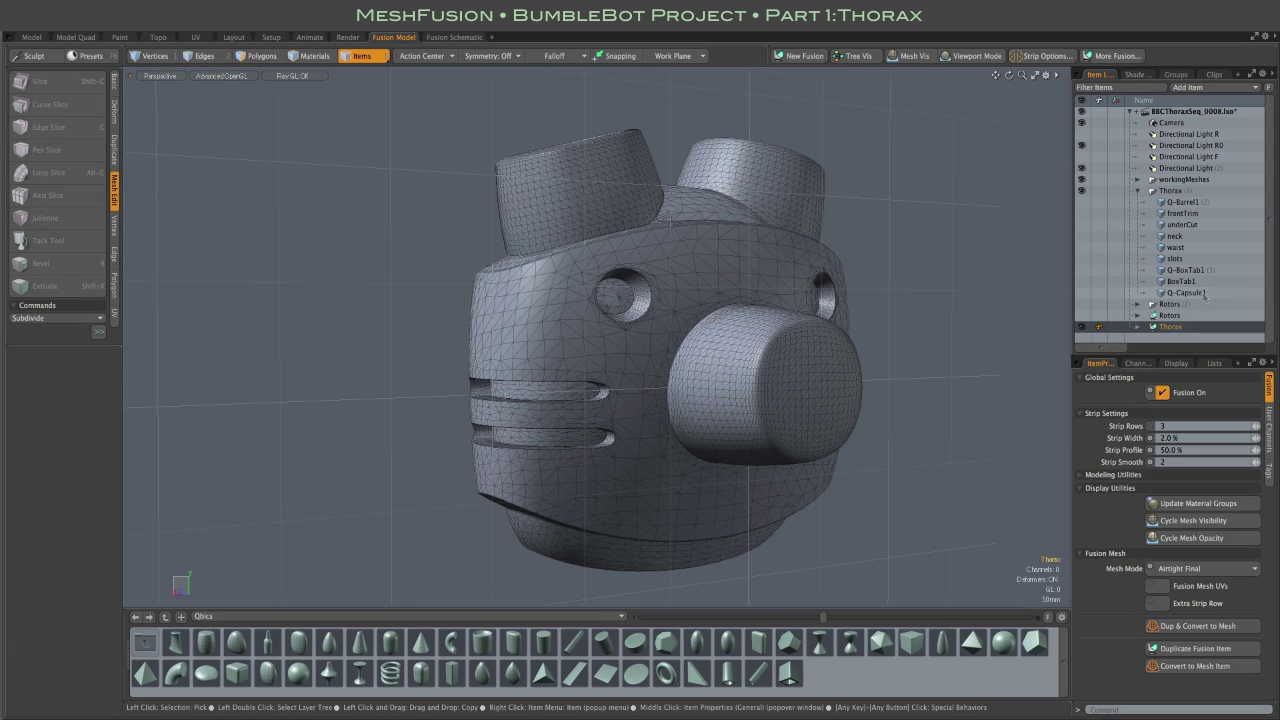
Display the thorax source meshes, set Q-Capsule1's Fusion SubDivs to 3 and hide that mesh
click(1203, 293)
click(1269, 422)
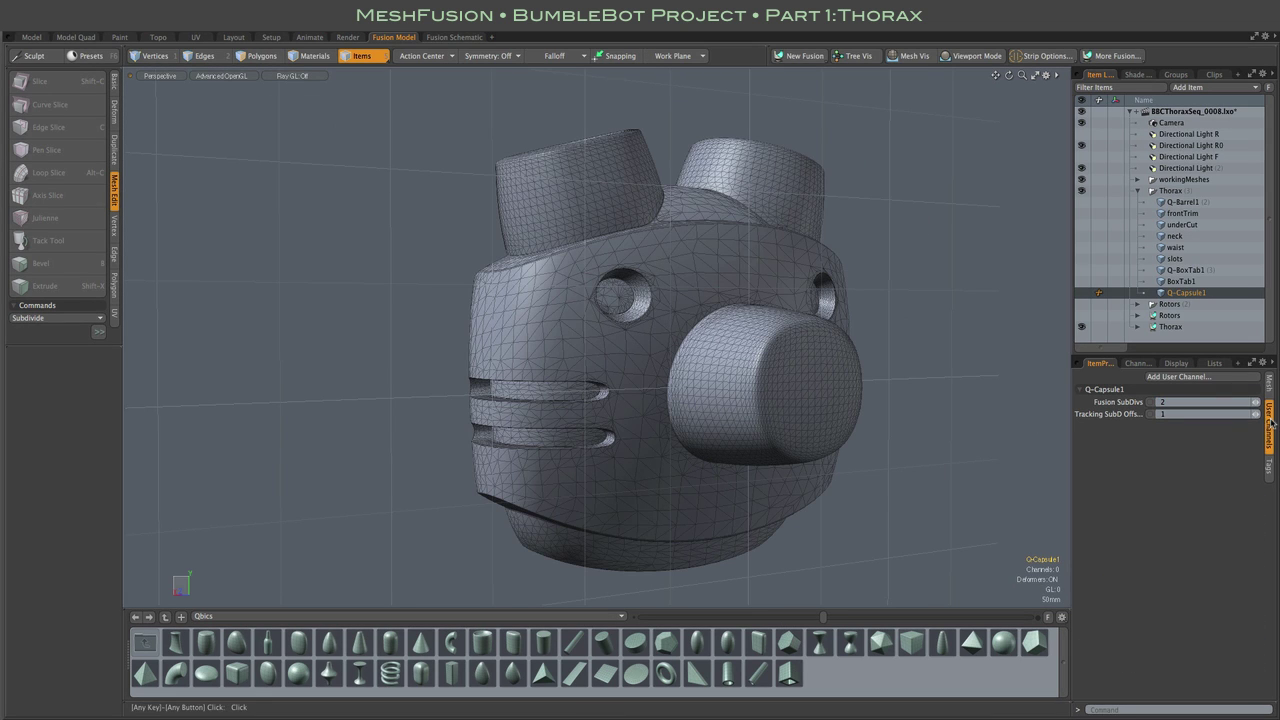
click(921, 61)
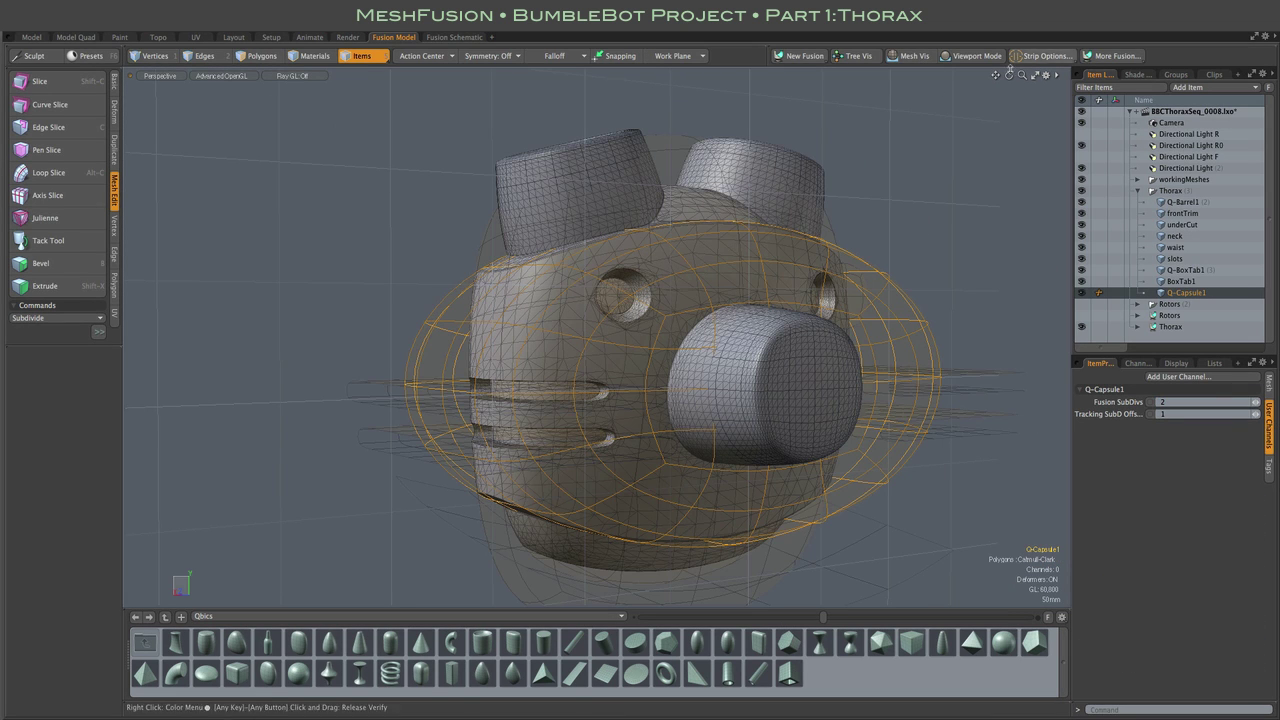
alt+drag(984, 90, 945, 289)
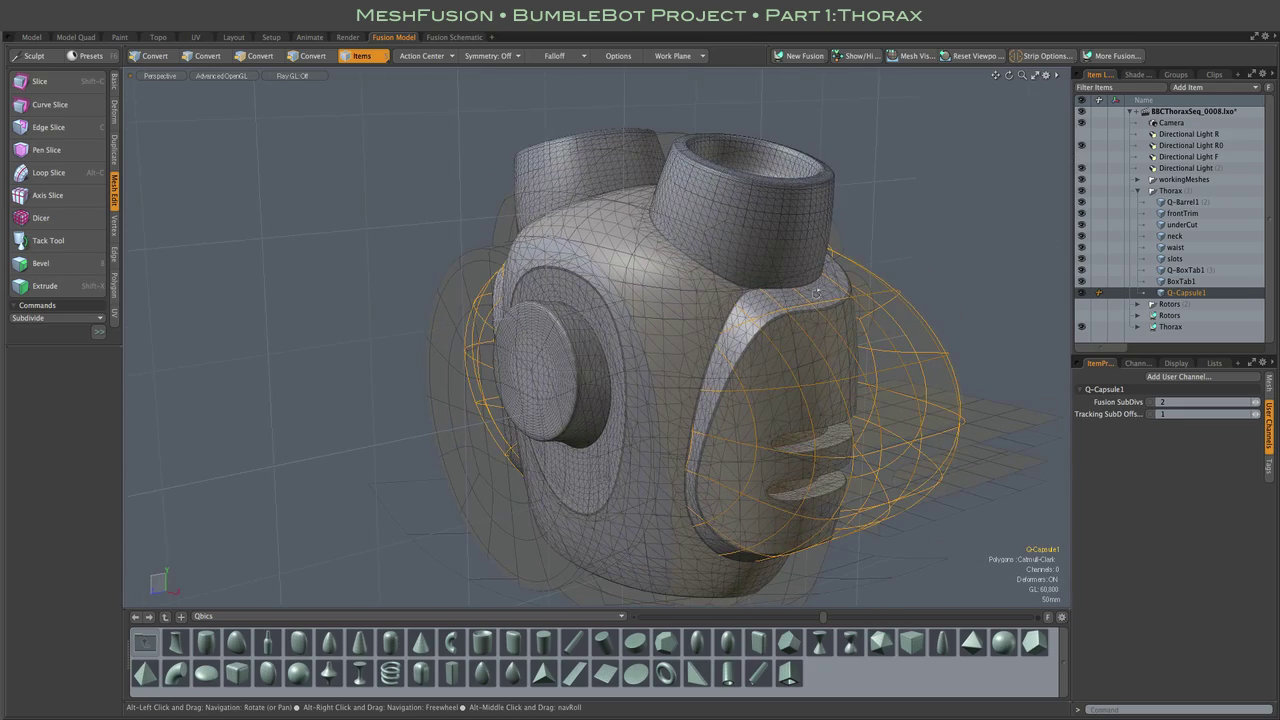
alt+drag(846, 267, 734, 211)
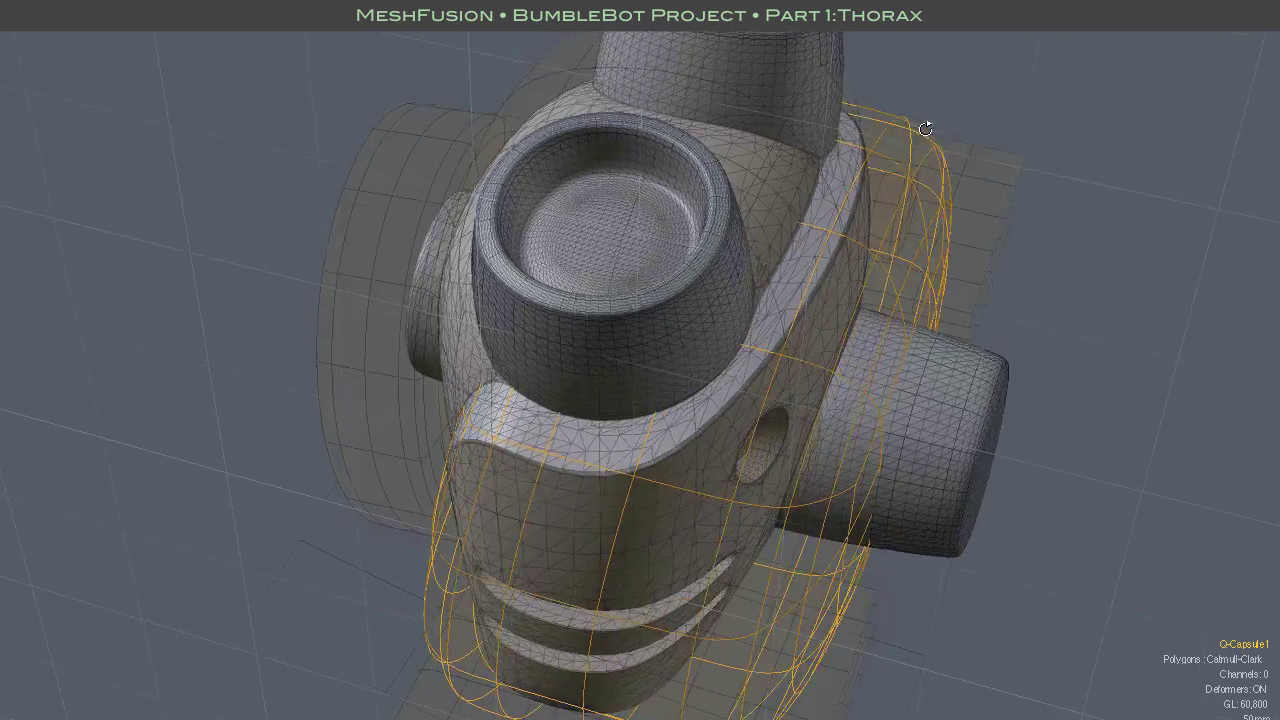
alt+drag(790, 147, 771, 91)
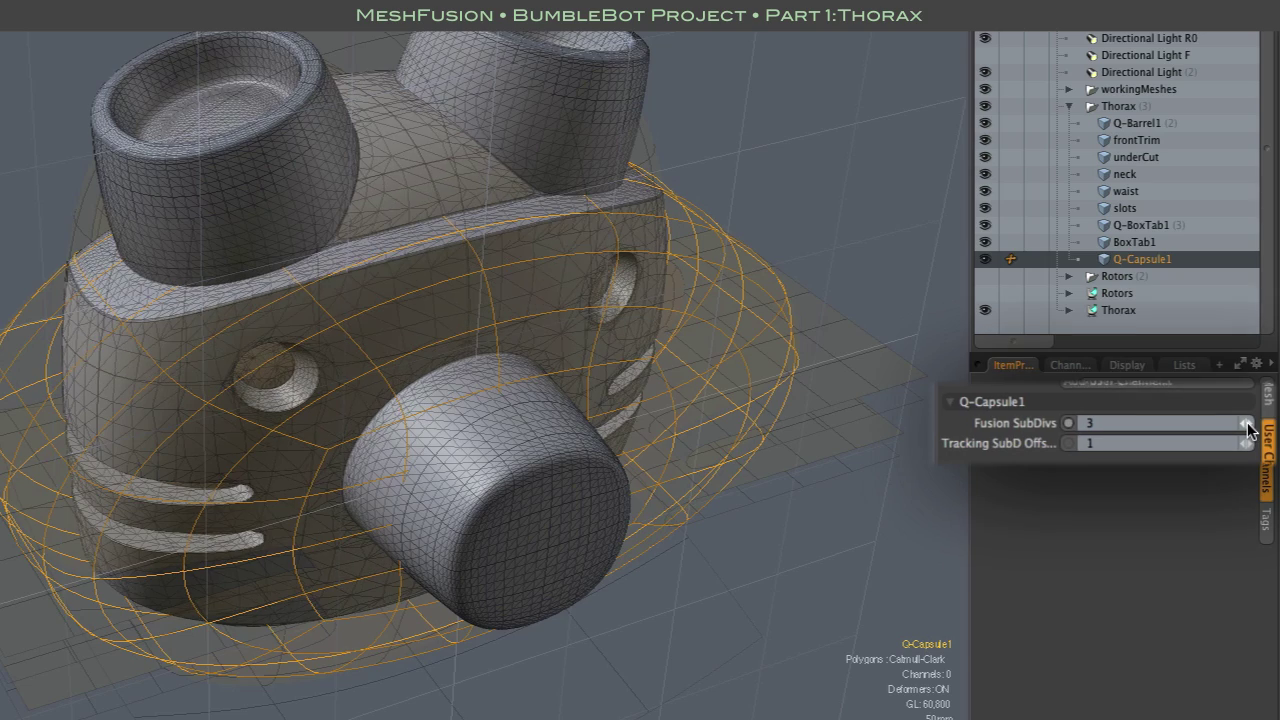
alt+drag(875, 118, 587, 490)
Set BoxTab1's Fusion SubDivs to 3, inspect the denser mesh on the thorax, and hide BoxTab1
key(Up)
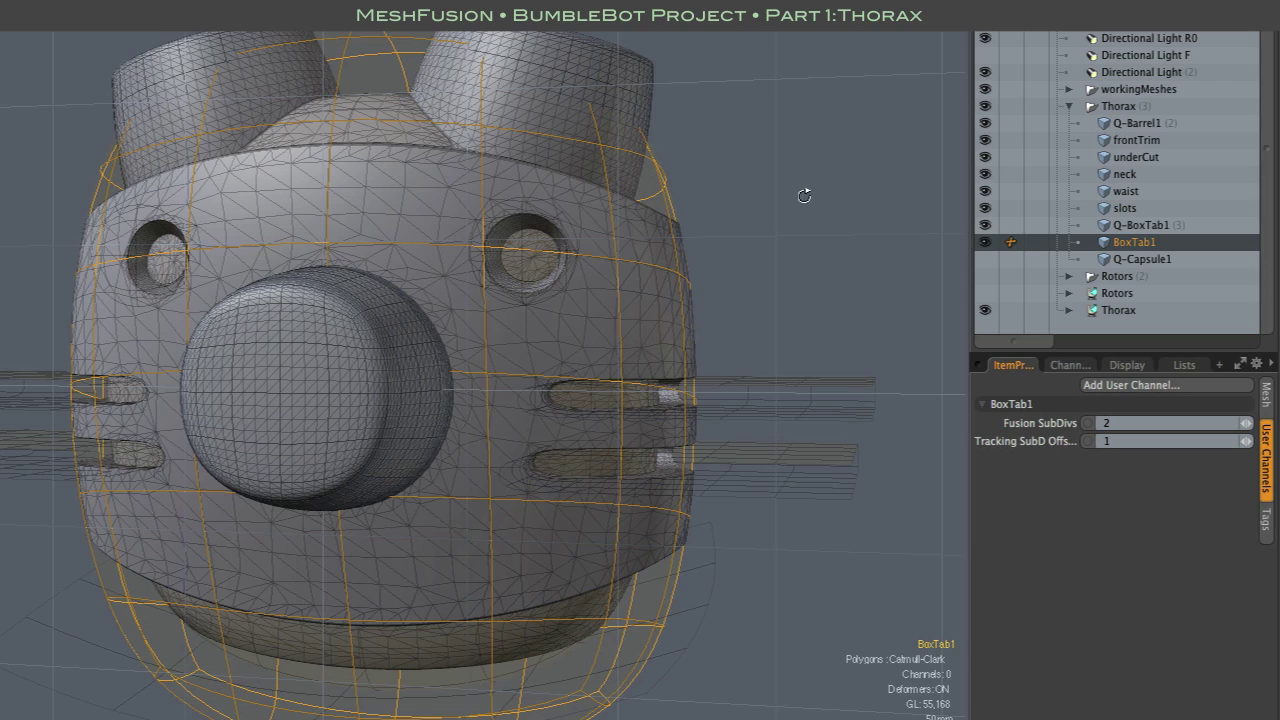
click(1247, 425)
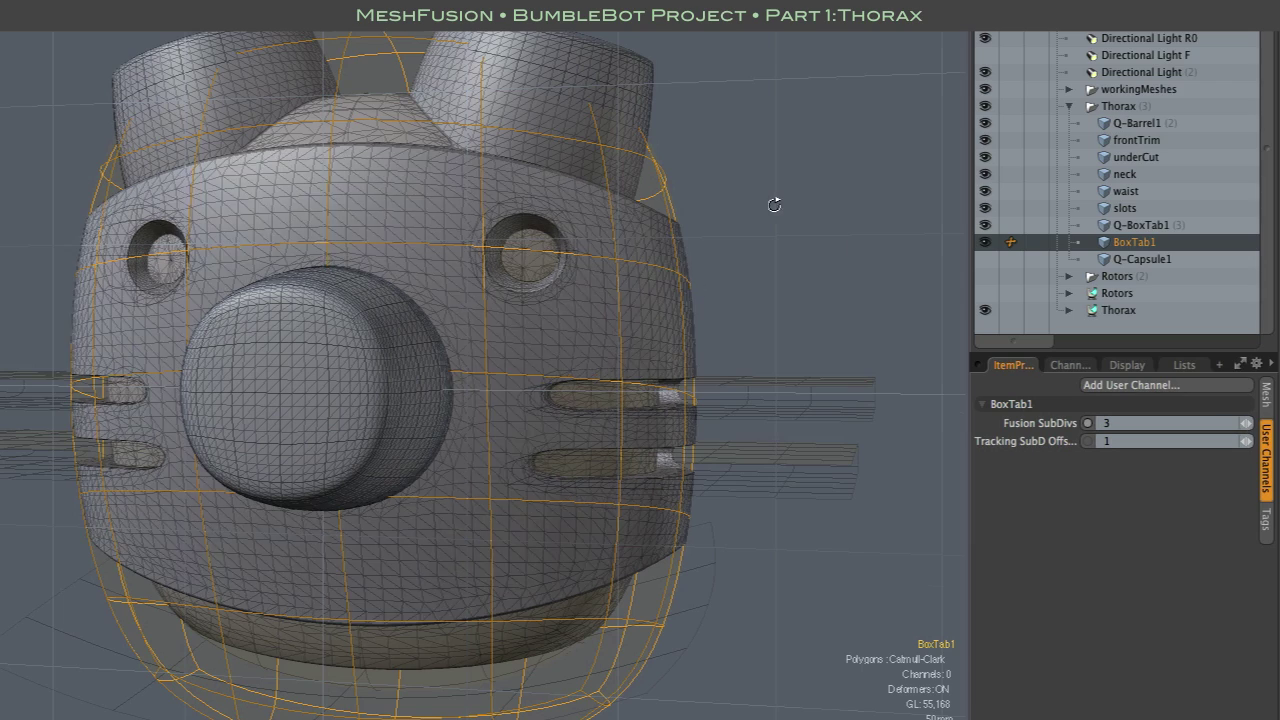
alt+drag(774, 204, 715, 206)
scroll(482, 290, up, 10)
scroll(599, 244, down, 10)
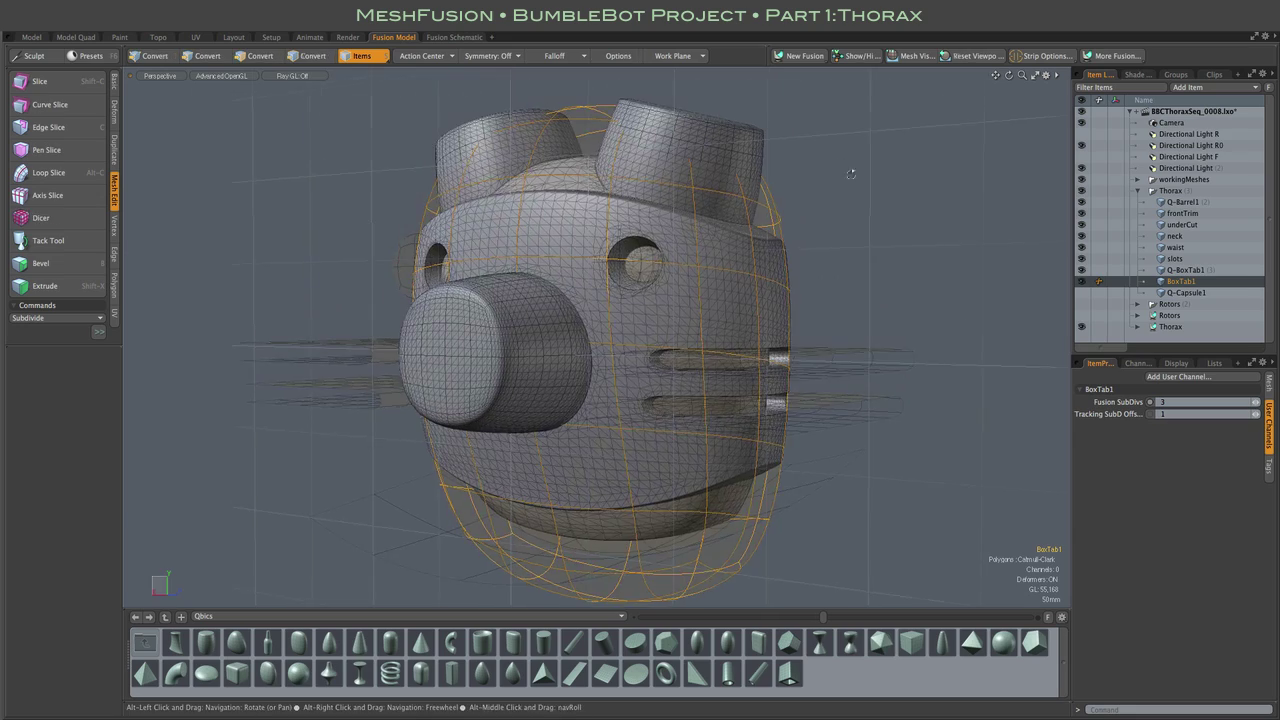
alt+drag(851, 174, 1012, 212)
click(1082, 281)
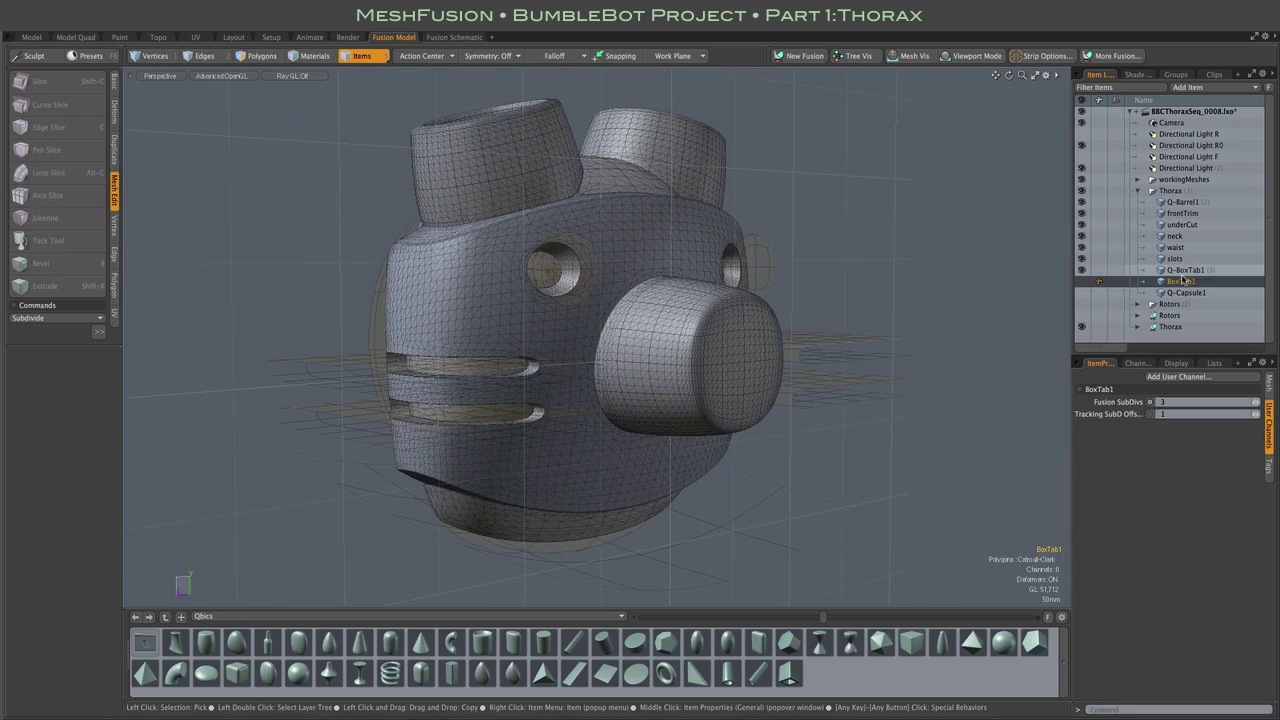
Set the Fusion SubDivs of Q-BoxTab1 (3) to 3, hide that mesh and inspect the thorax slots up close
click(1185, 270)
alt+drag(912, 195, 780, 232)
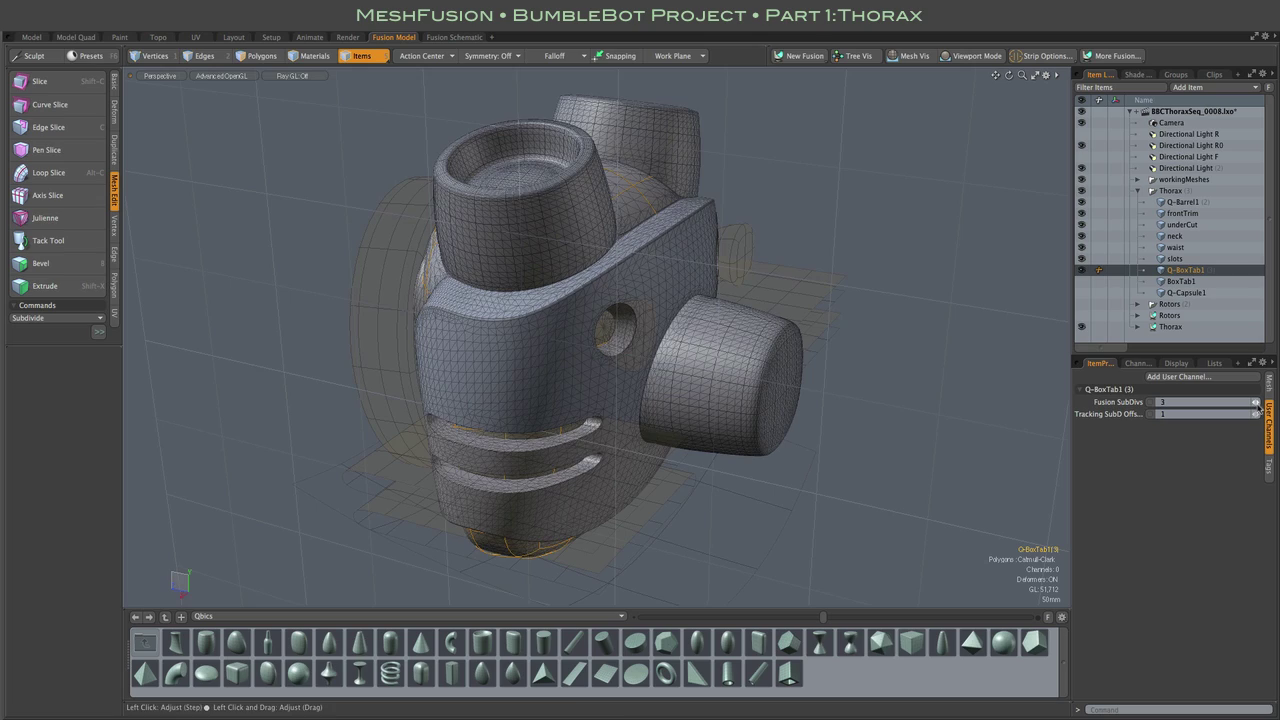
alt+drag(900, 300, 960, 300)
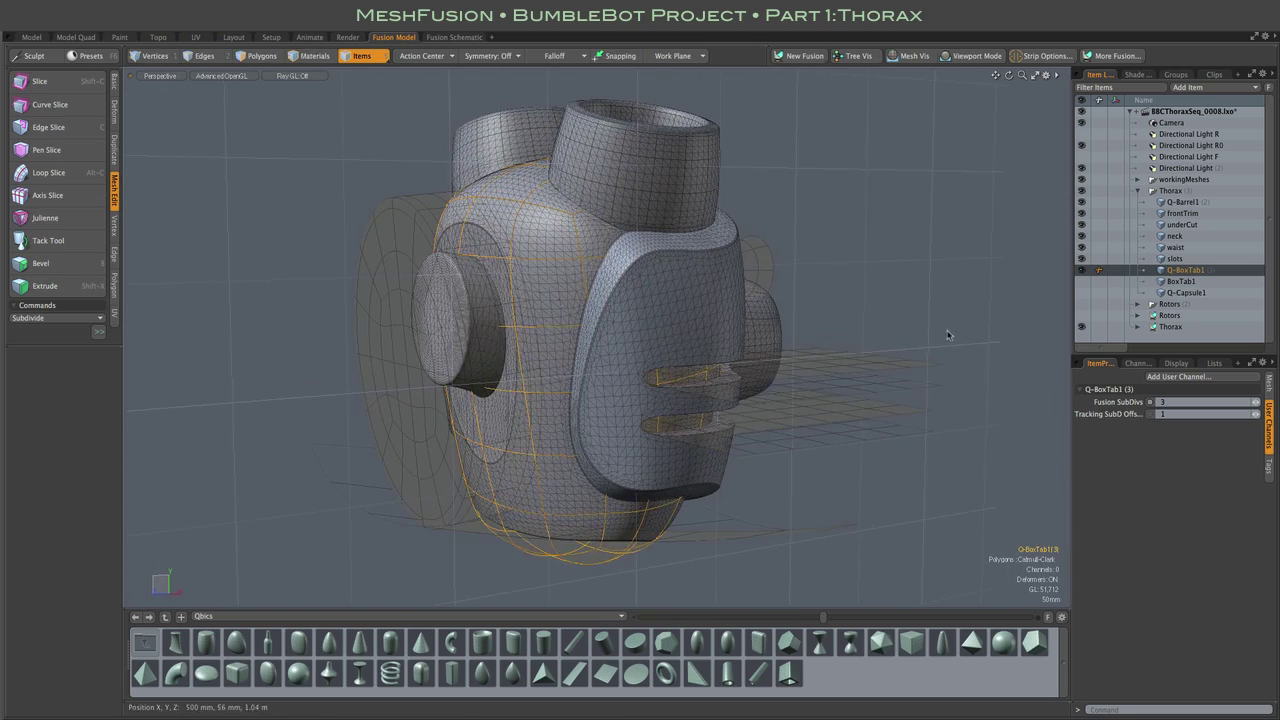
alt+drag(943, 257, 814, 286)
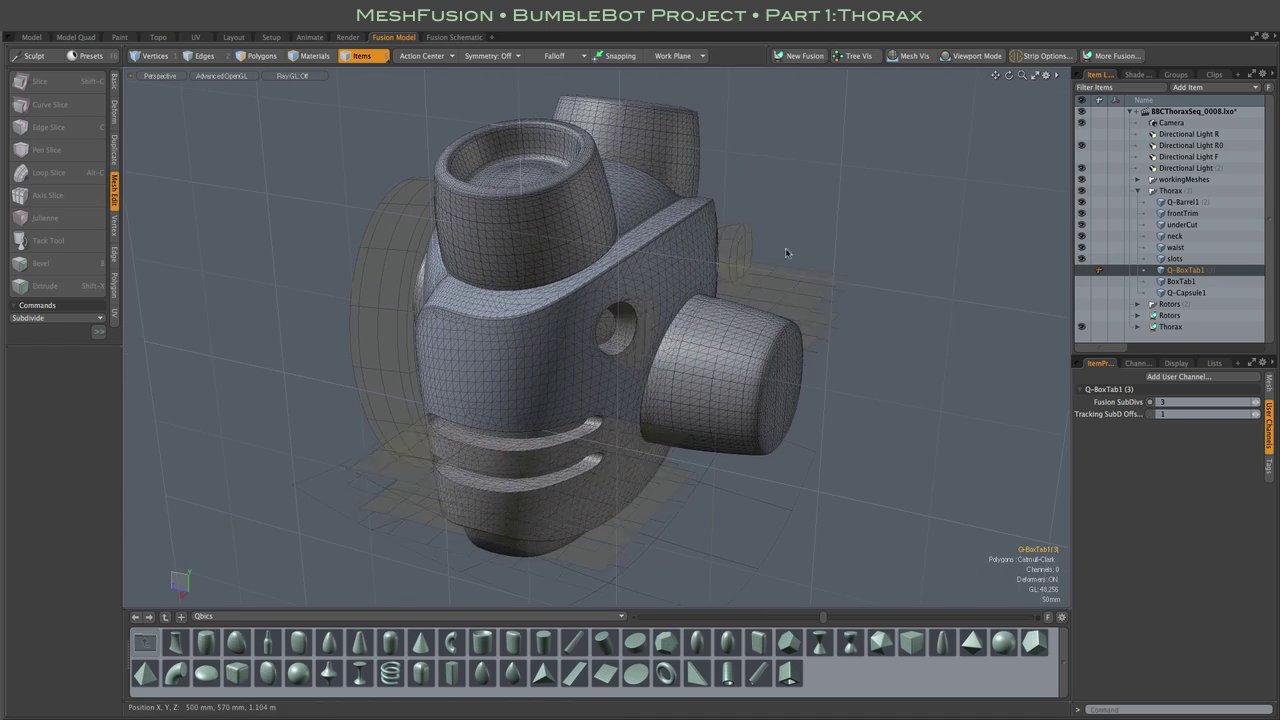
scroll(700, 345, up, 5)
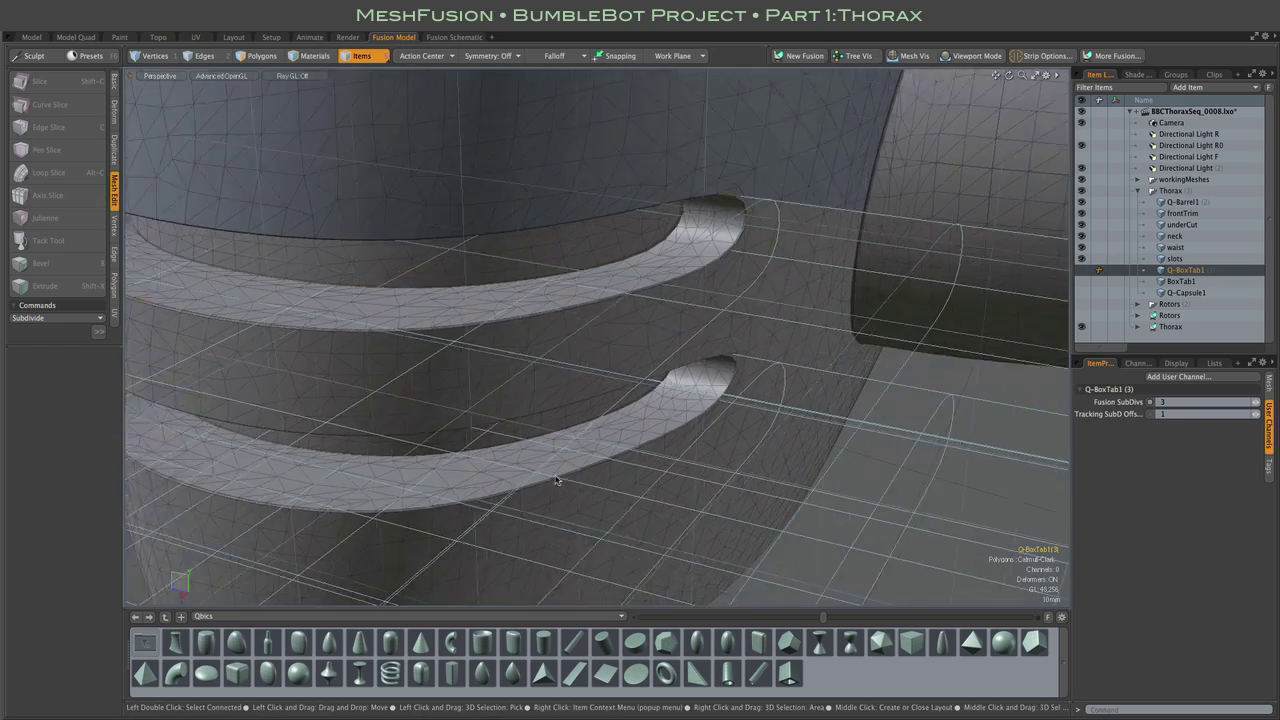
scroll(693, 351, down, 3)
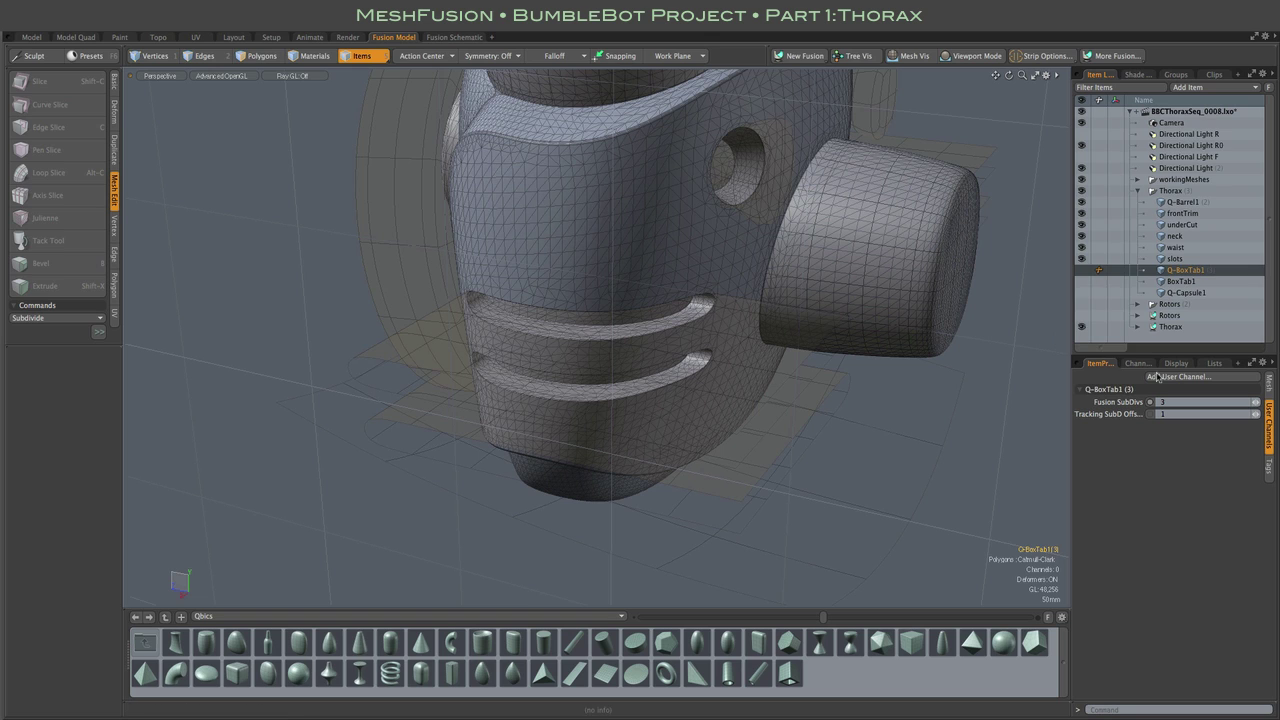
Set the Fusion SubDivs of the slots mesh to 3 and of the underCut mesh to 4, hiding slots, waist and neck
click(1175, 258)
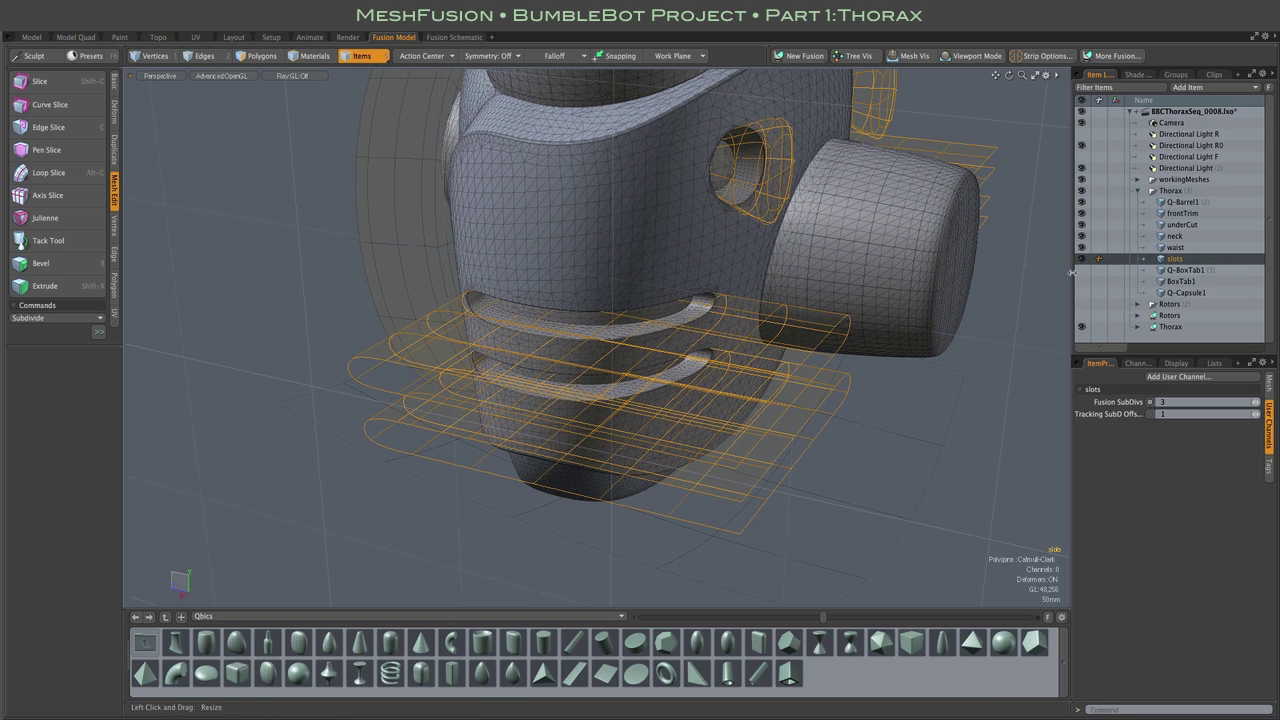
alt+drag(969, 428, 872, 112)
click(804, 312)
click(790, 132)
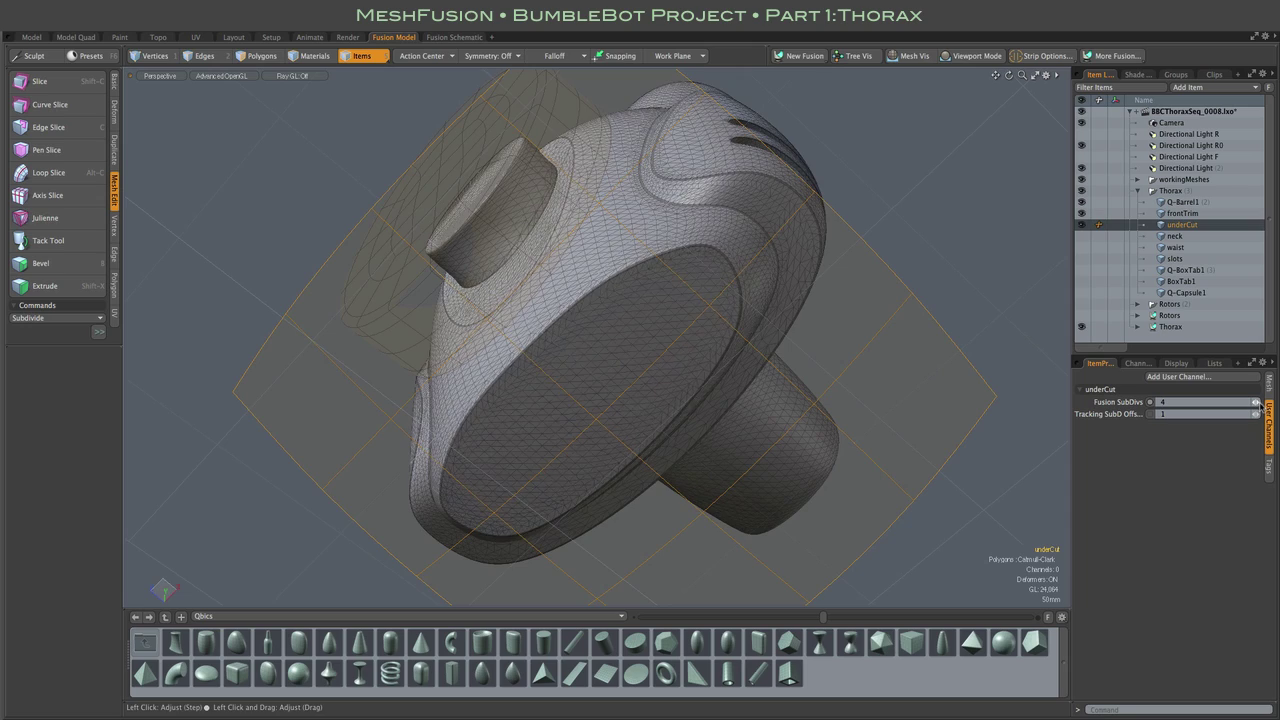
alt+drag(1020, 253, 966, 133)
Check the frontTrim and Q-Barrel1 (2) subdivision settings, hide the remaining source meshes and select the Thorax fusion item
alt+drag(1008, 75, 672, 150)
key(Up)
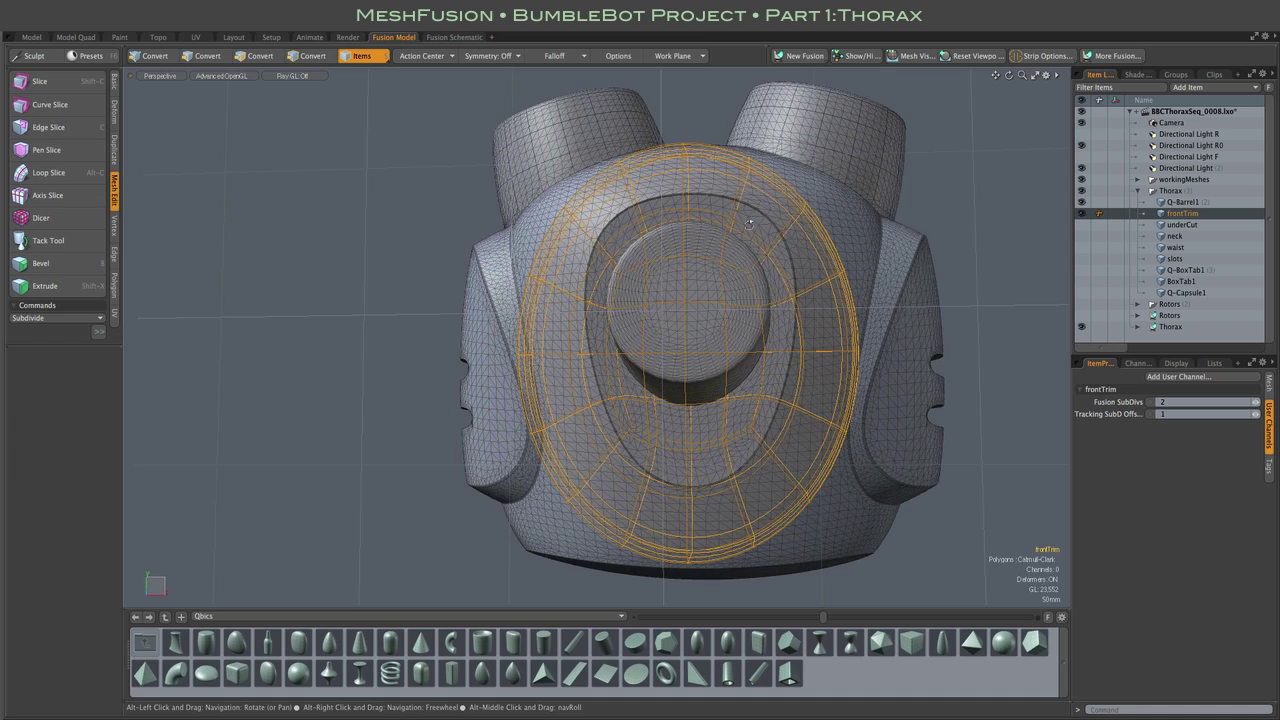
alt+drag(968, 191, 970, 130)
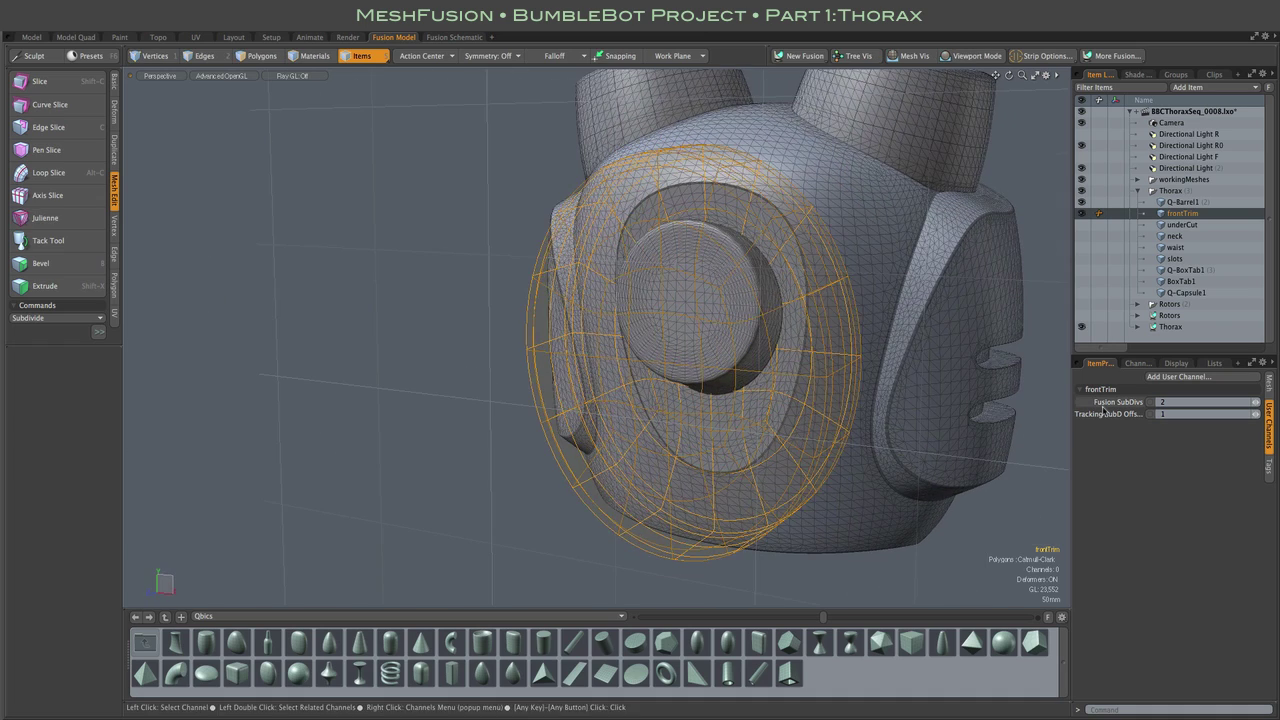
key(Up)
alt+drag(1018, 169, 854, 349)
click(1081, 202)
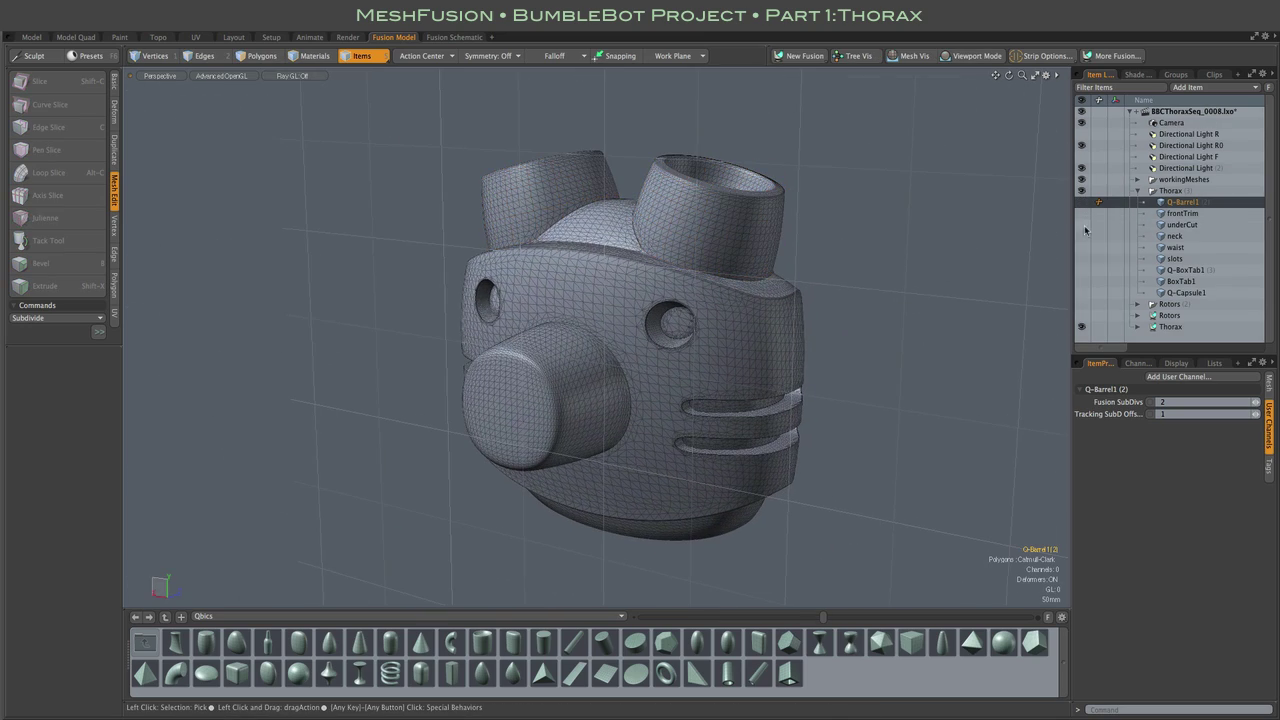
click(1158, 327)
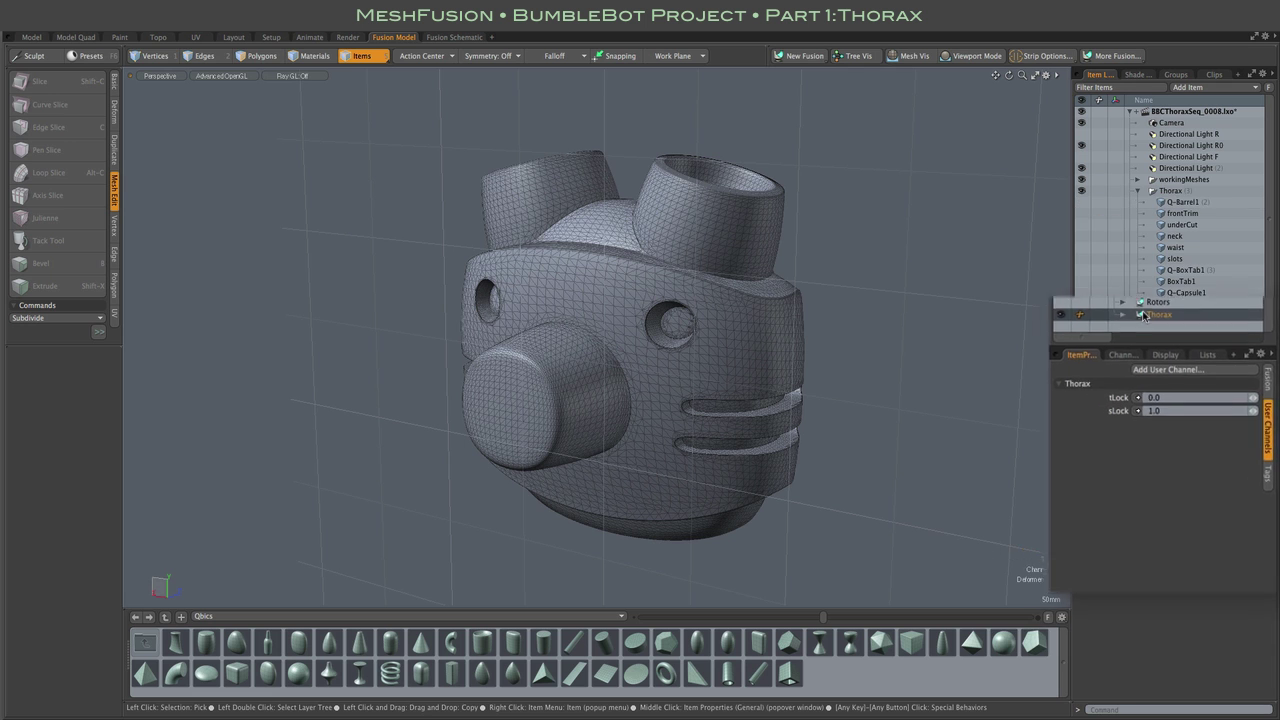
Set the Thorax fusion's output SubD levels to its source meshes' current levels
click(1264, 360)
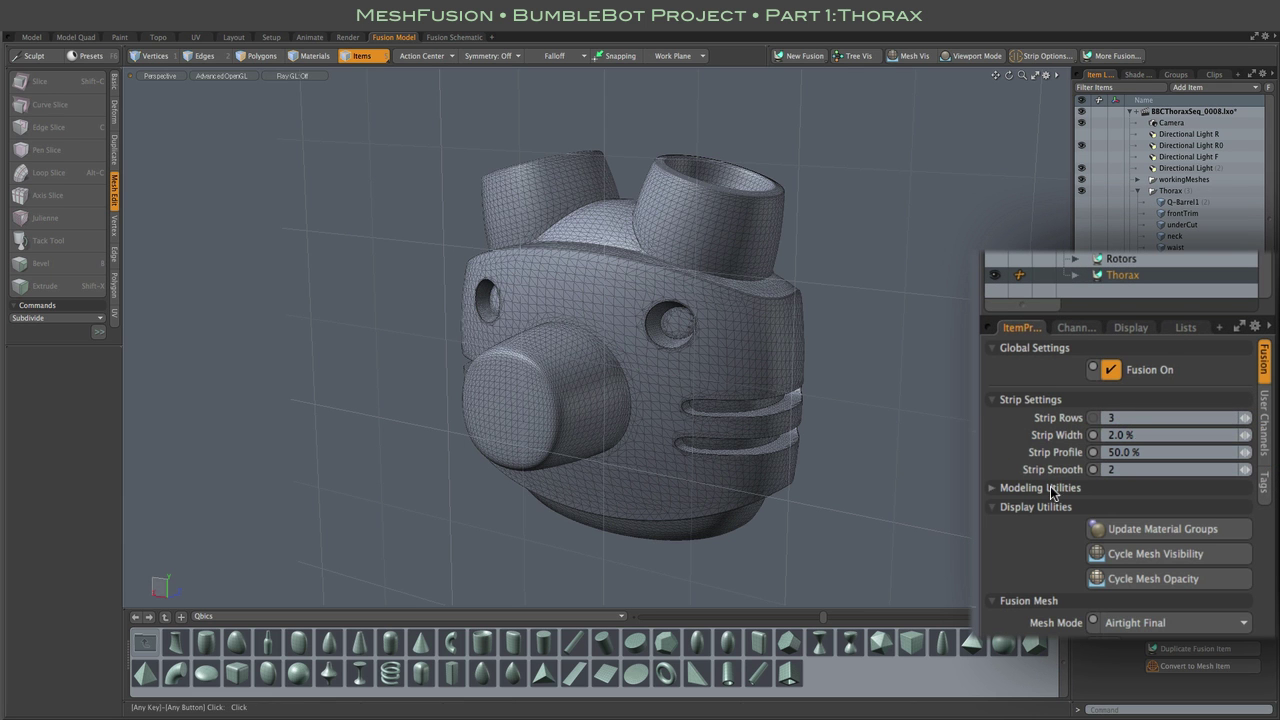
click(992, 488)
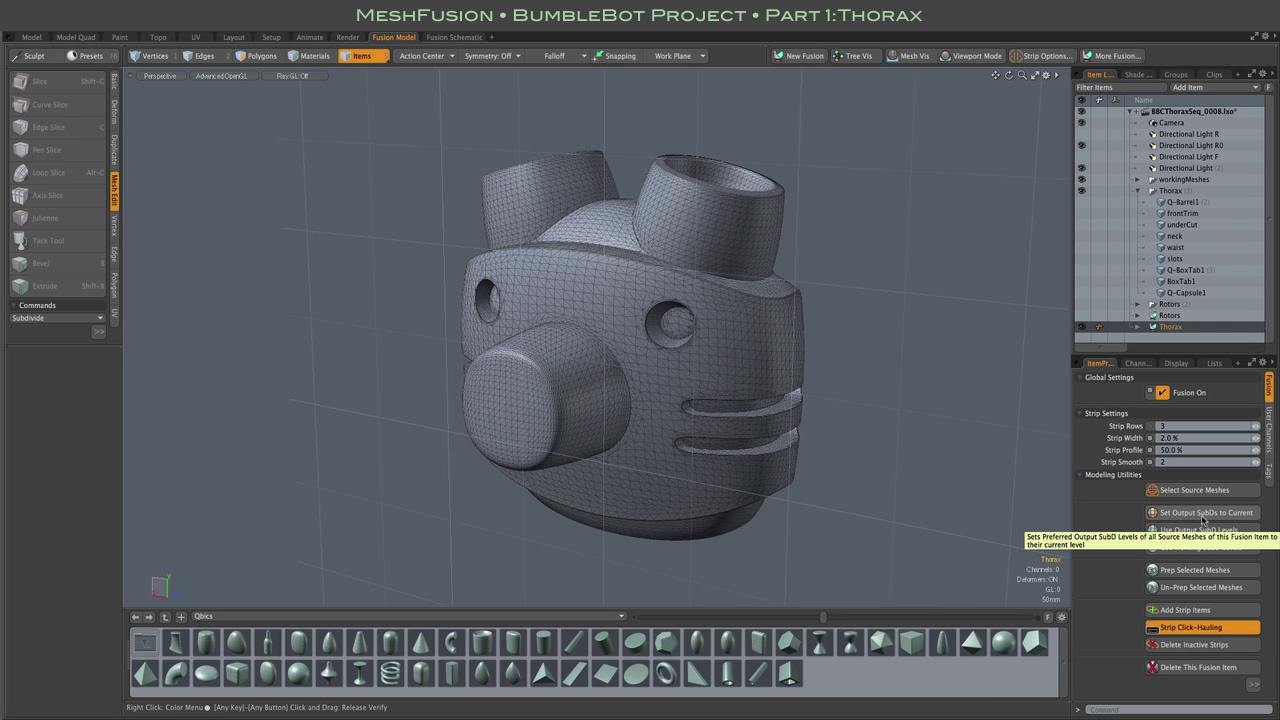
click(1203, 513)
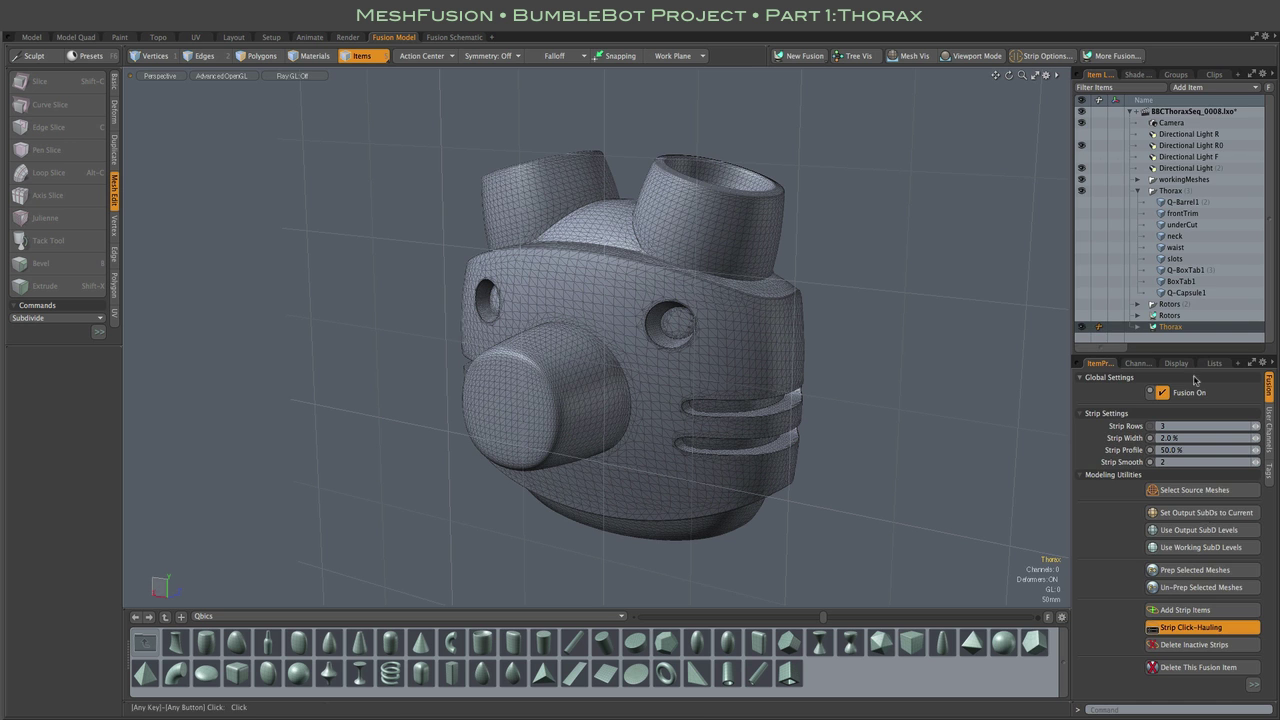
Check the Fusion Output Divs stored on Q-Capsule1 and the other Thorax source meshes
click(1186, 292)
click(1269, 420)
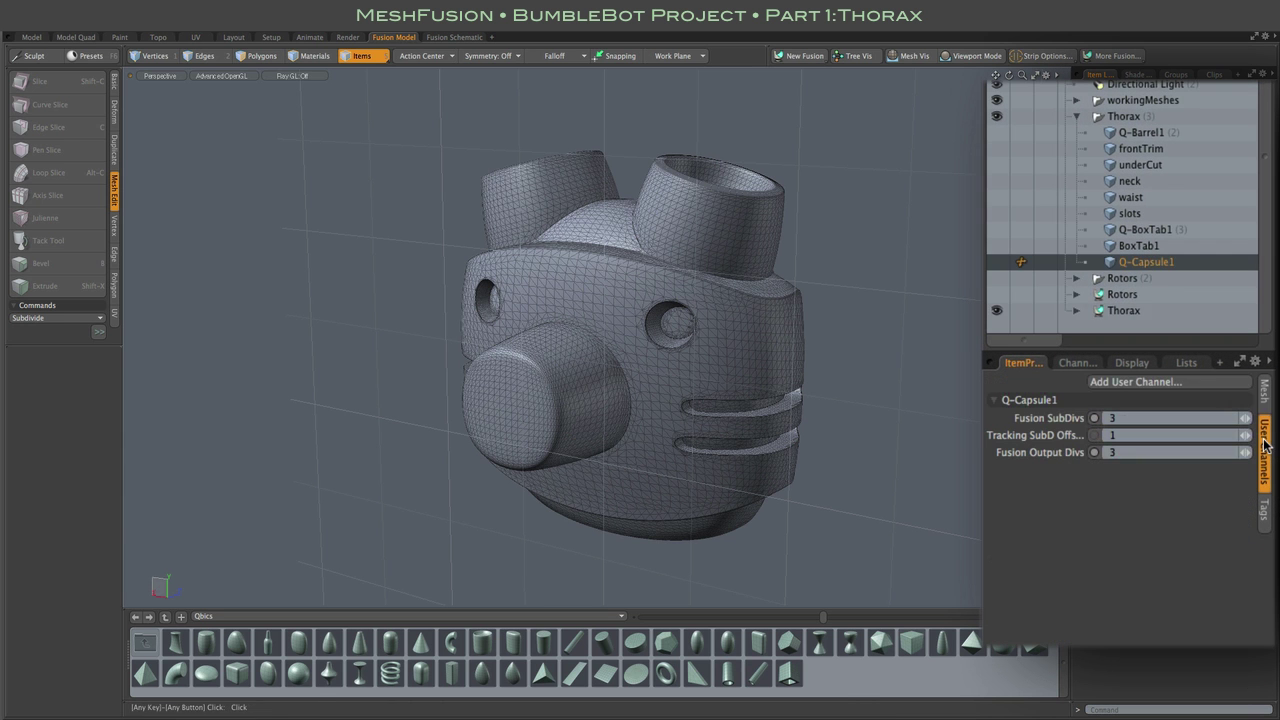
double_click(1157, 262)
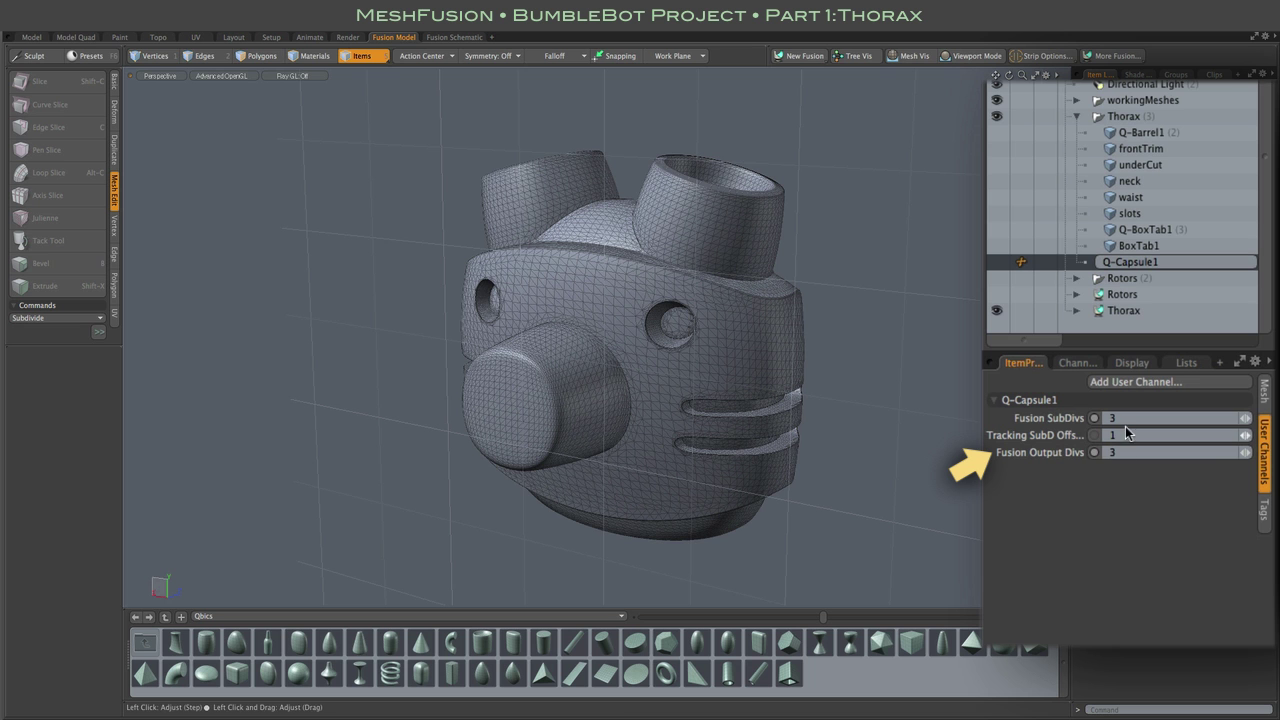
key(Up)
key(Up)
key(Up)
key(Up)
key(Up)
key(Up)
key(Up)
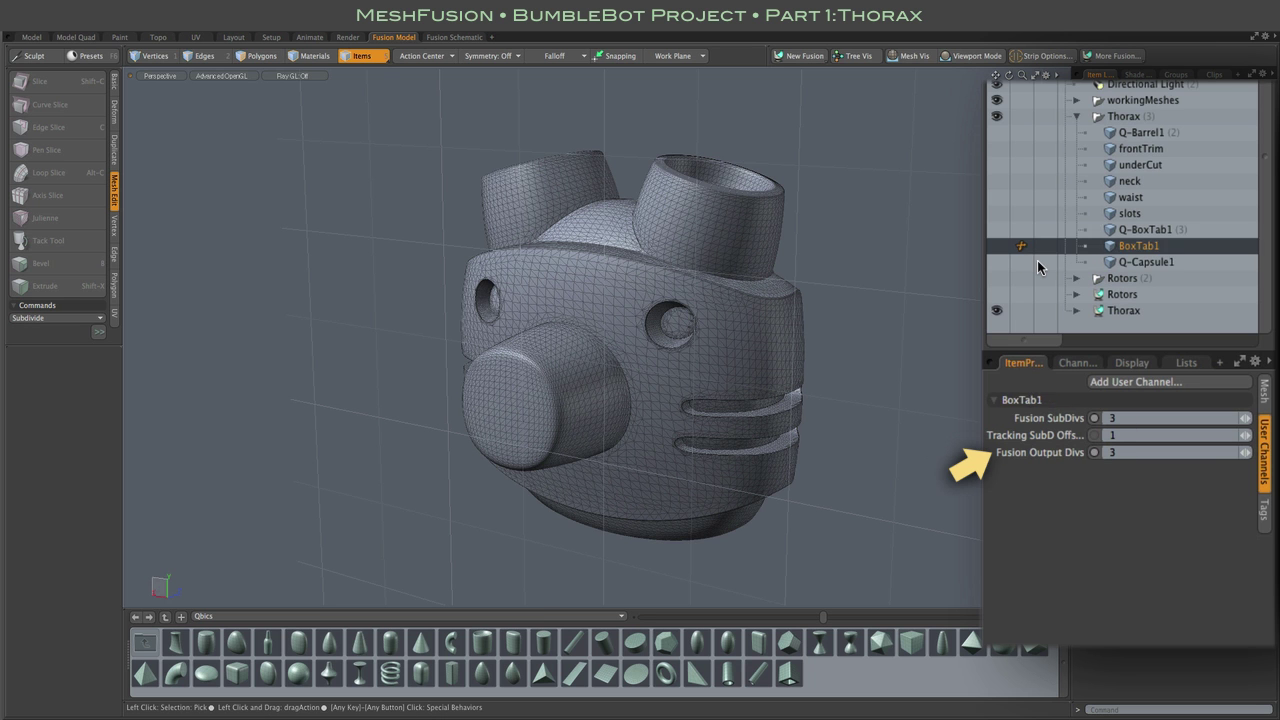
Switch the Thorax fusion item to its working SubD levels for a lighter mesh
click(1168, 327)
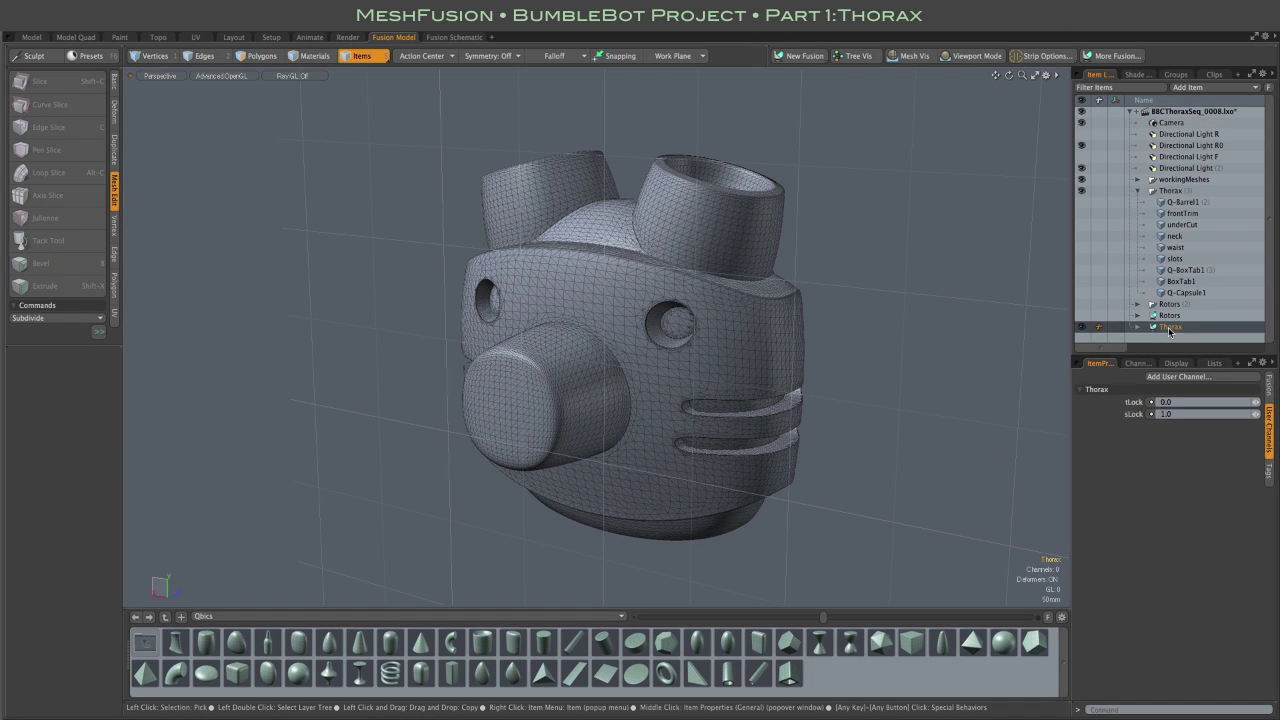
click(1268, 383)
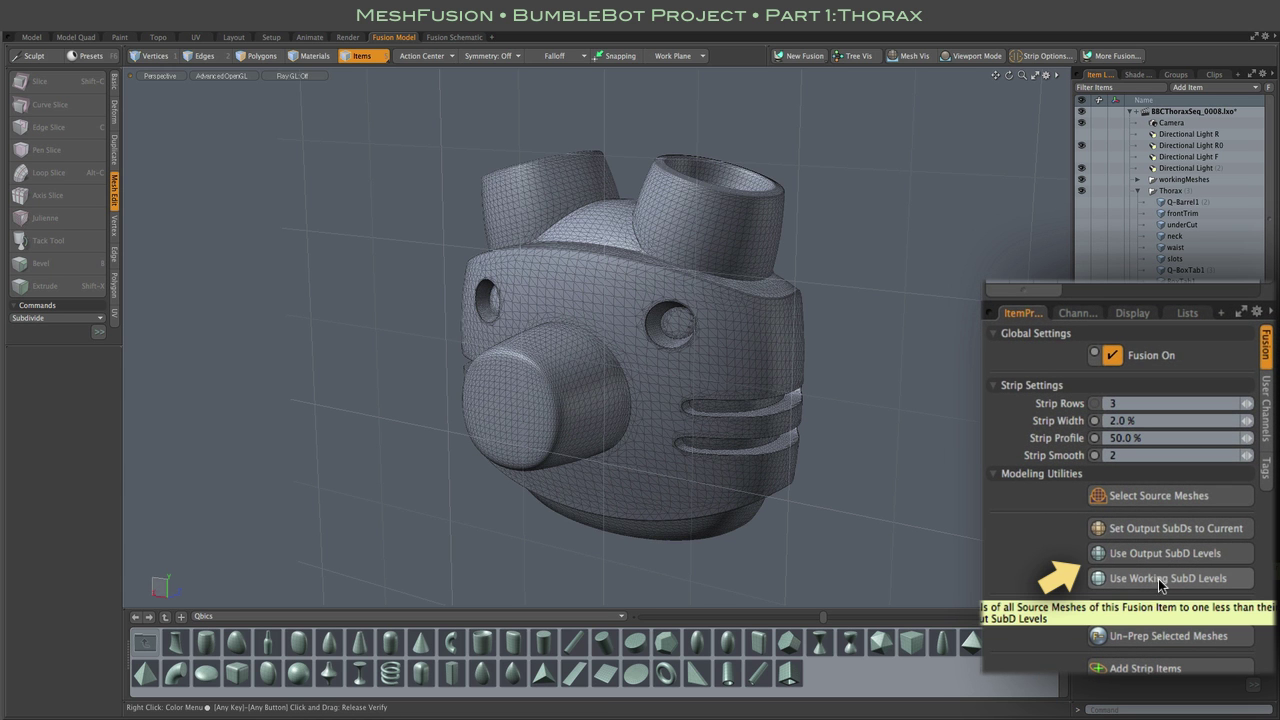
click(1163, 579)
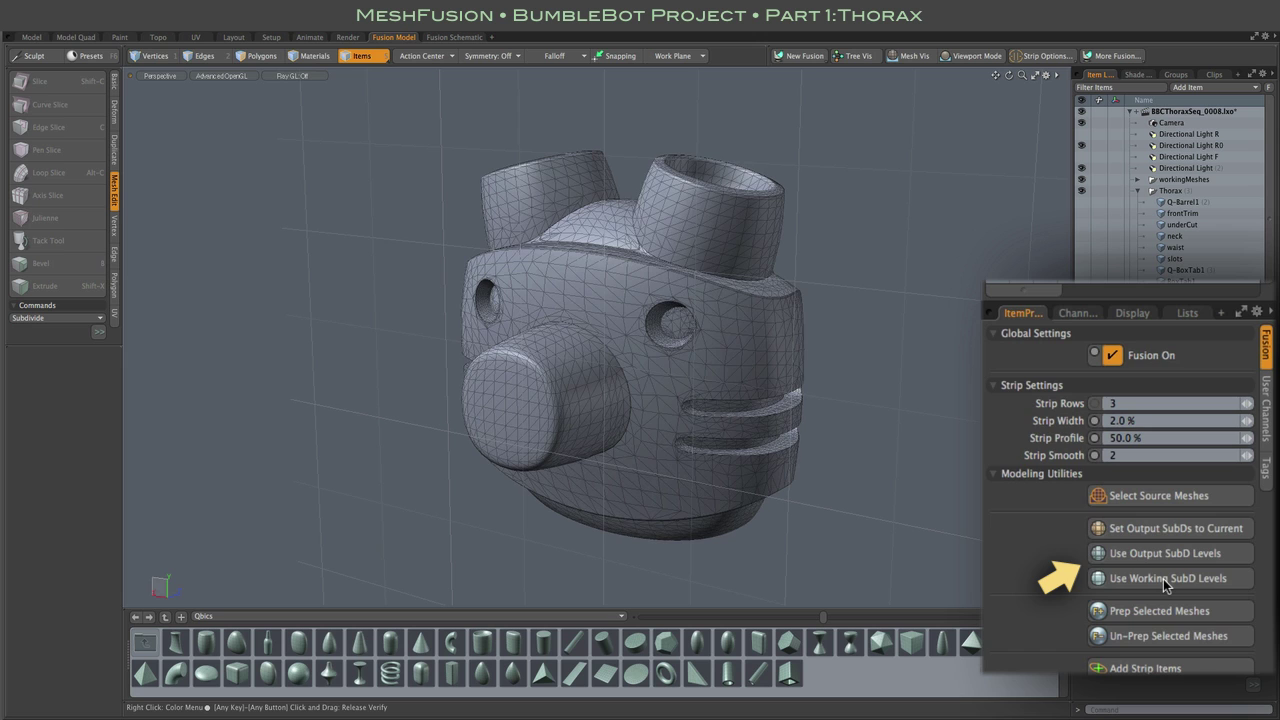
alt+drag(993, 442, 1067, 374)
Compare Fusion SubDivs with Fusion Output Divs on Q-Capsule1, waist and the remaining Thorax source meshes
click(1188, 293)
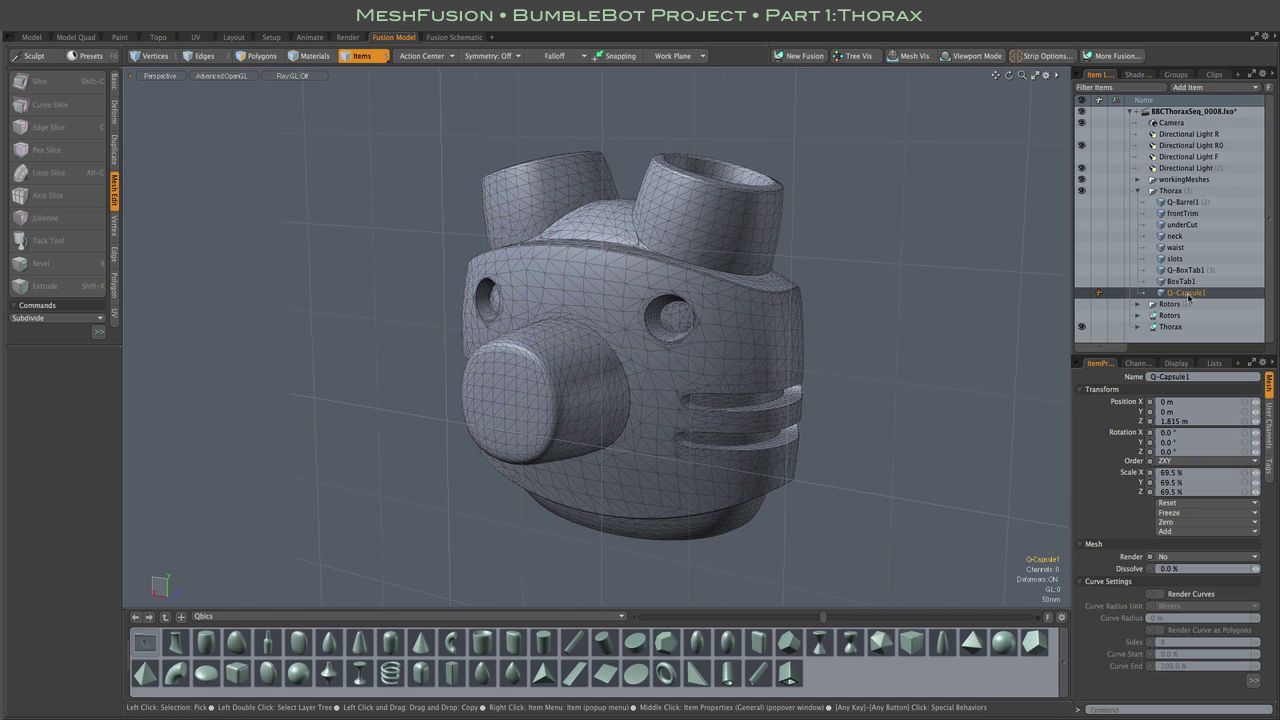
click(1270, 415)
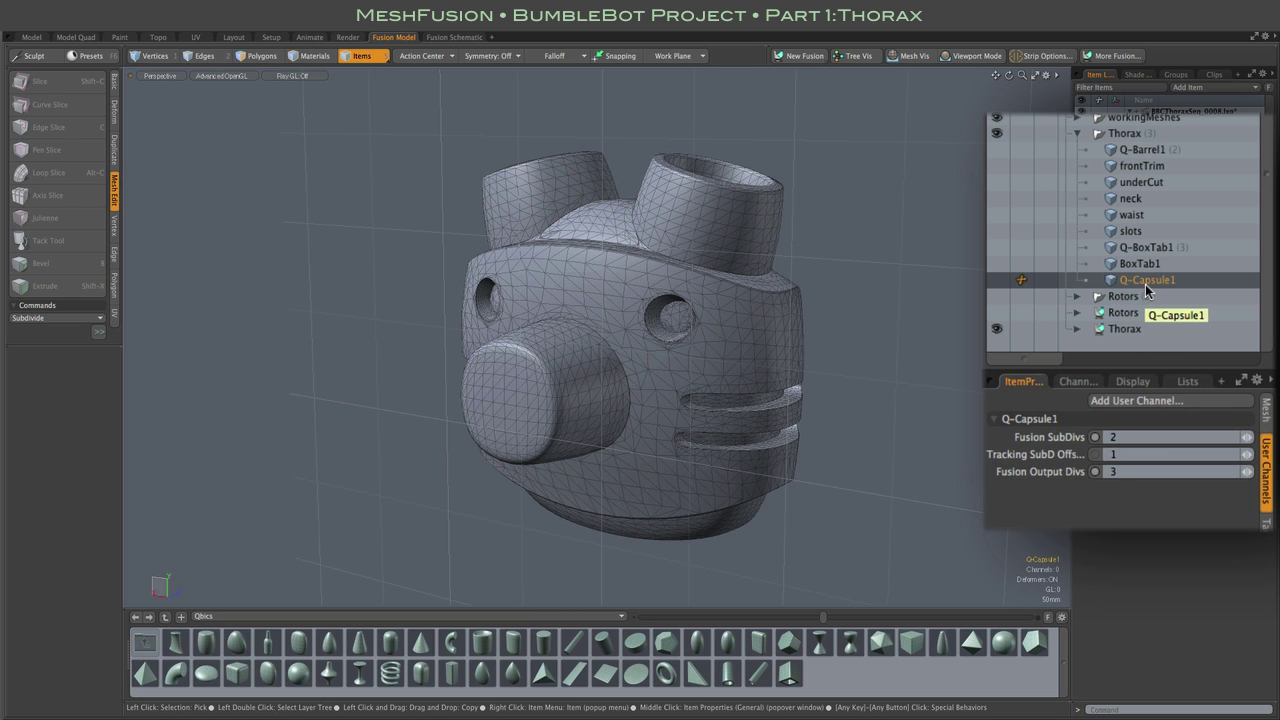
key(Up)
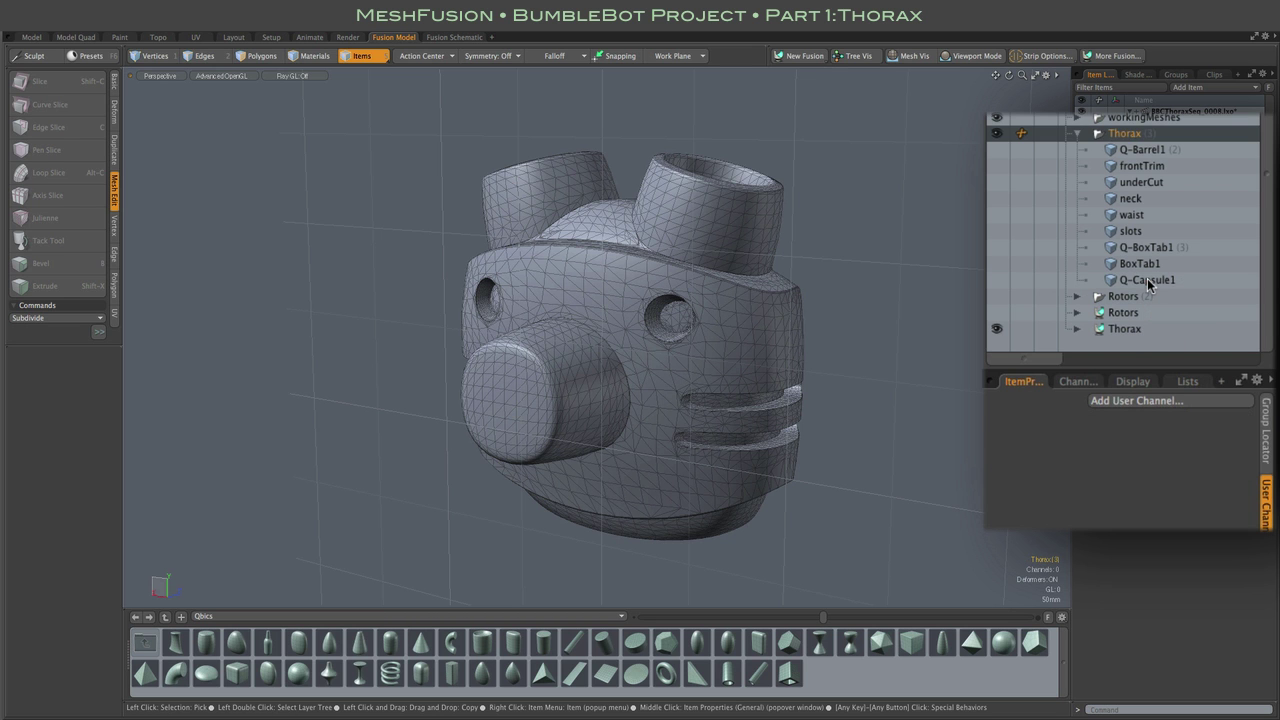
key(Down)
key(Left)
key(Left)
key(Left)
key(Right)
key(Down)
key(Up)
key(Up)
key(Up)
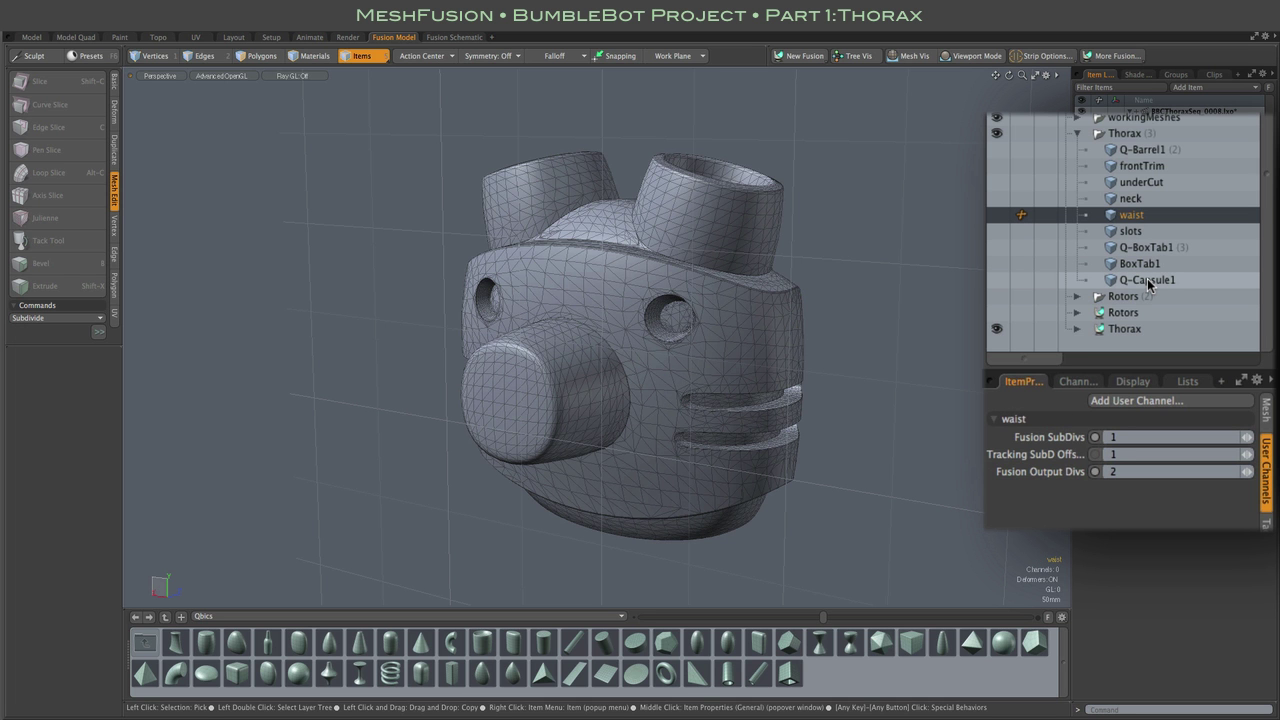
key(Up)
key(Up)
key(Up)
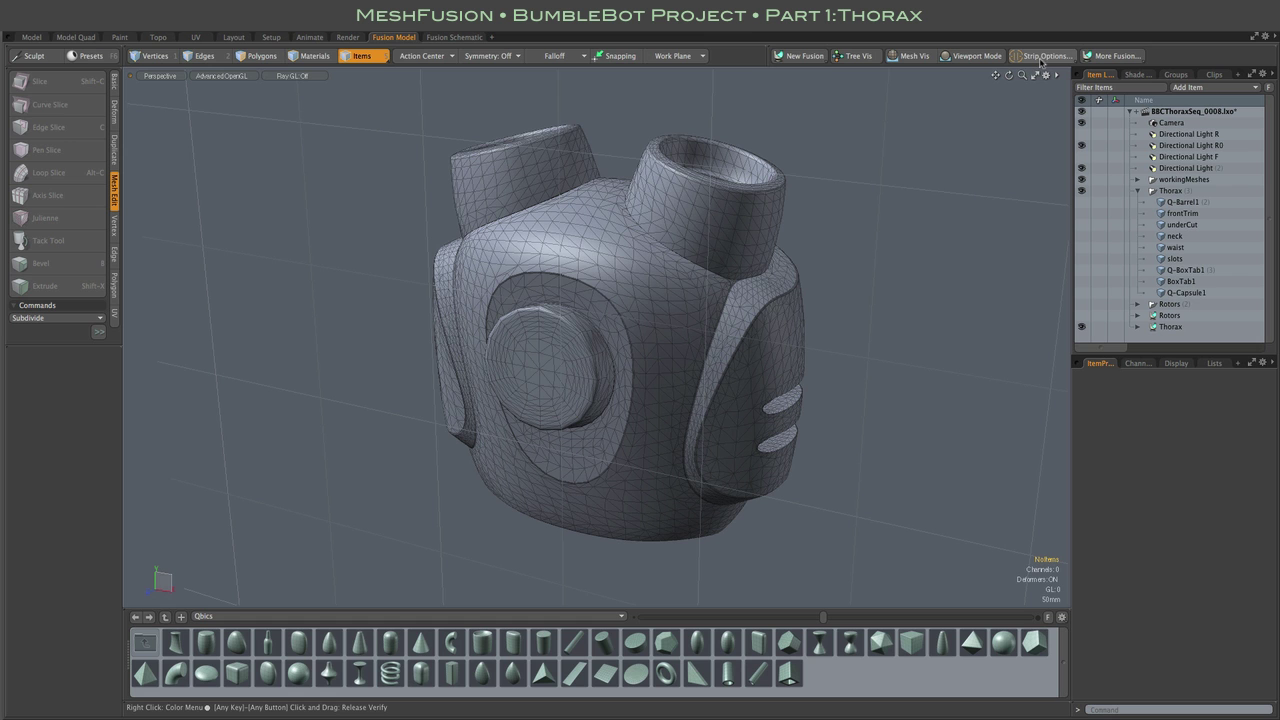
Reset all strips of the Thorax fusion, adding new strips and sub-strips and deleting inactive ones
click(1043, 57)
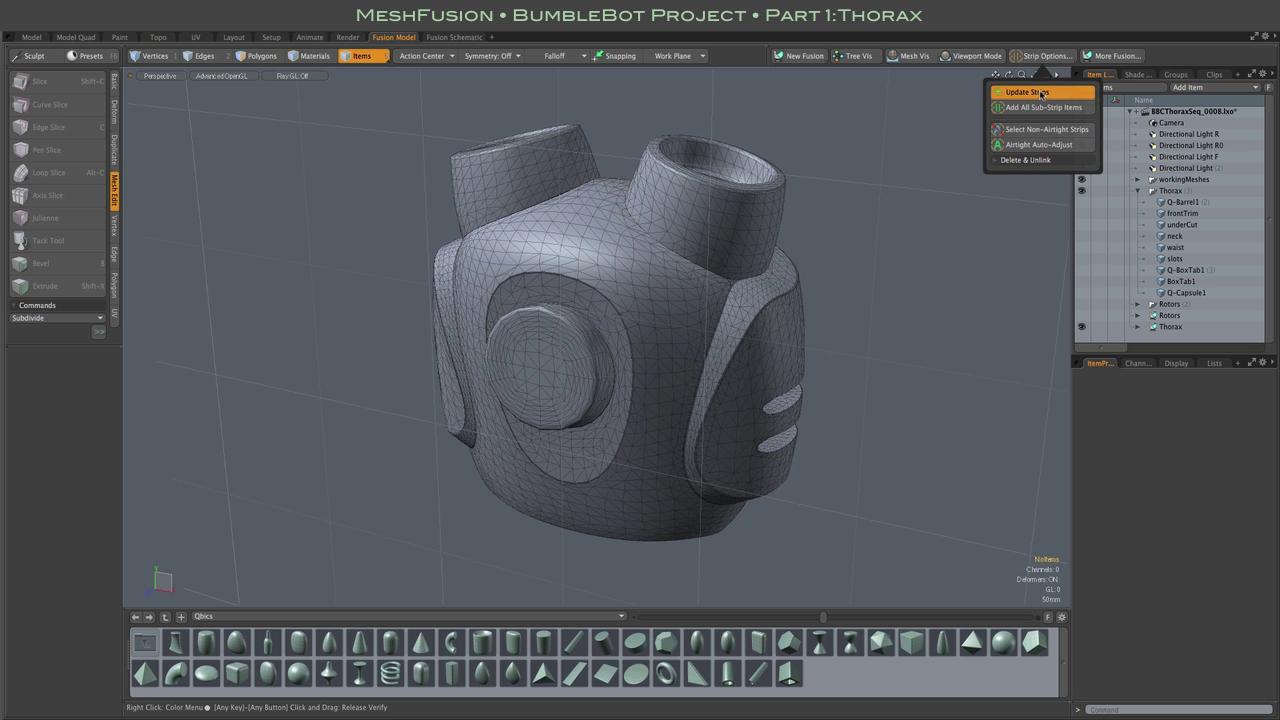
click(1040, 93)
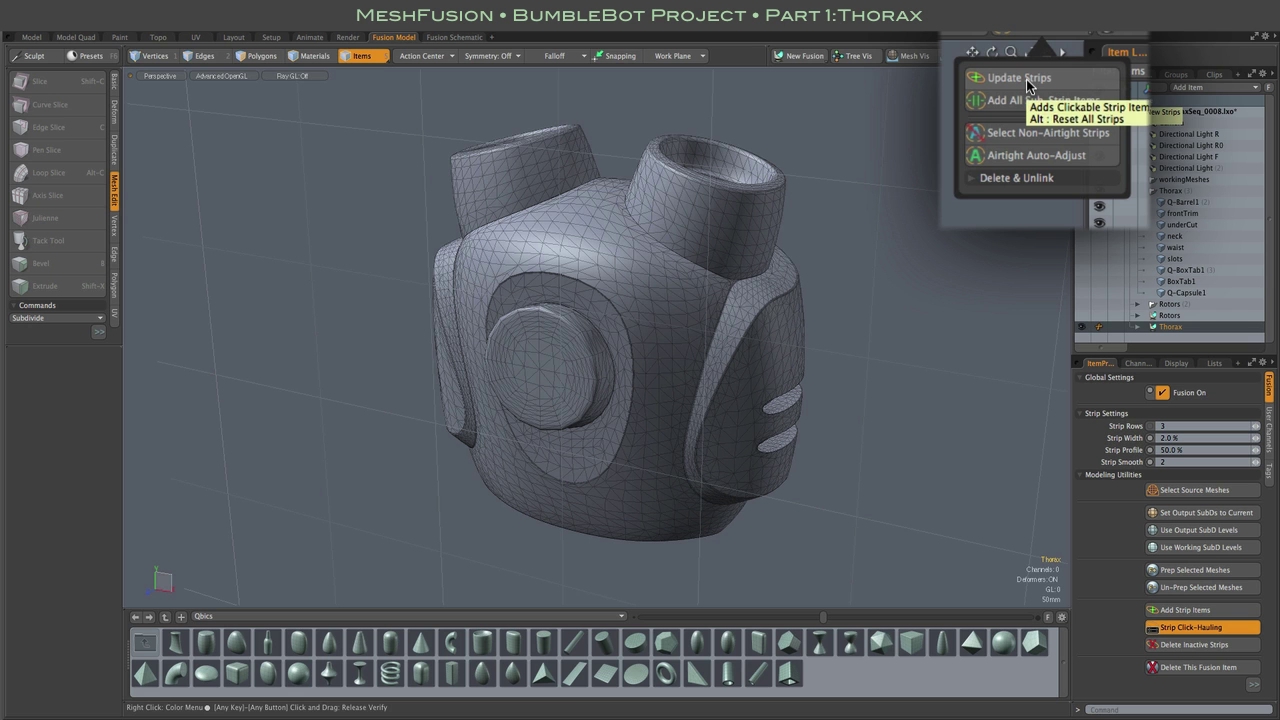
key(alt)
alt+click(1027, 84)
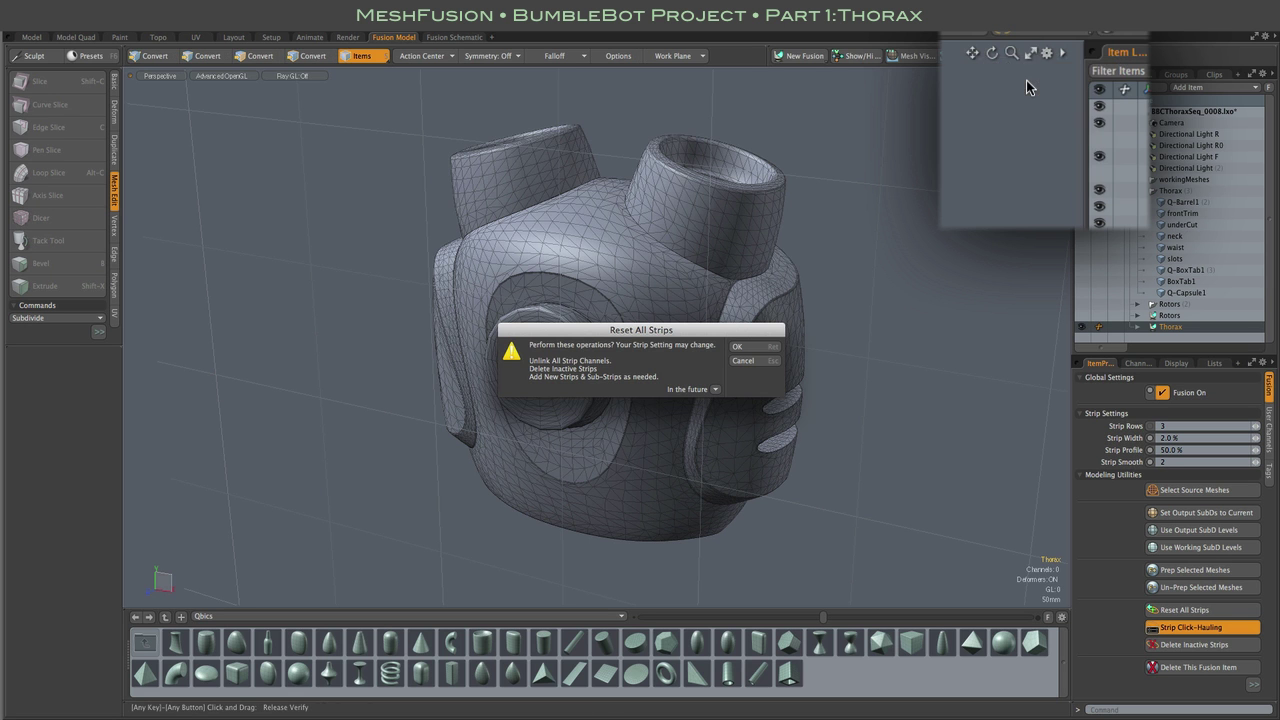
click(749, 349)
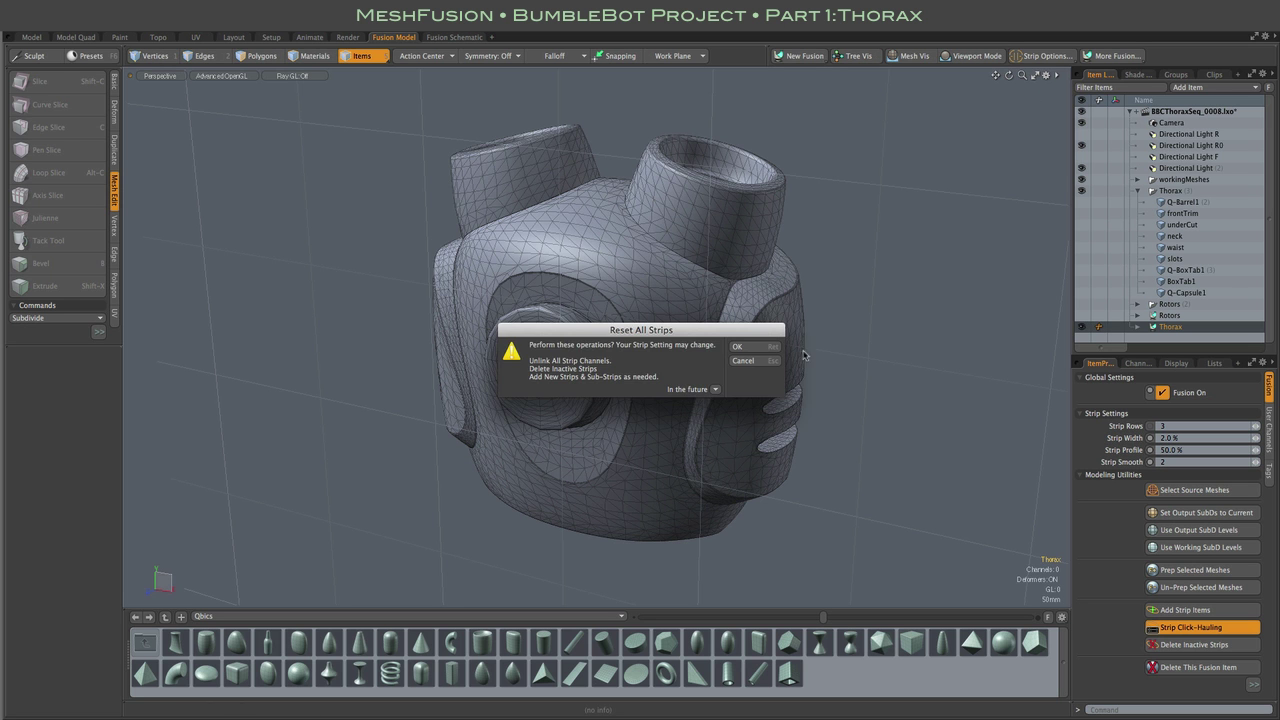
click(749, 349)
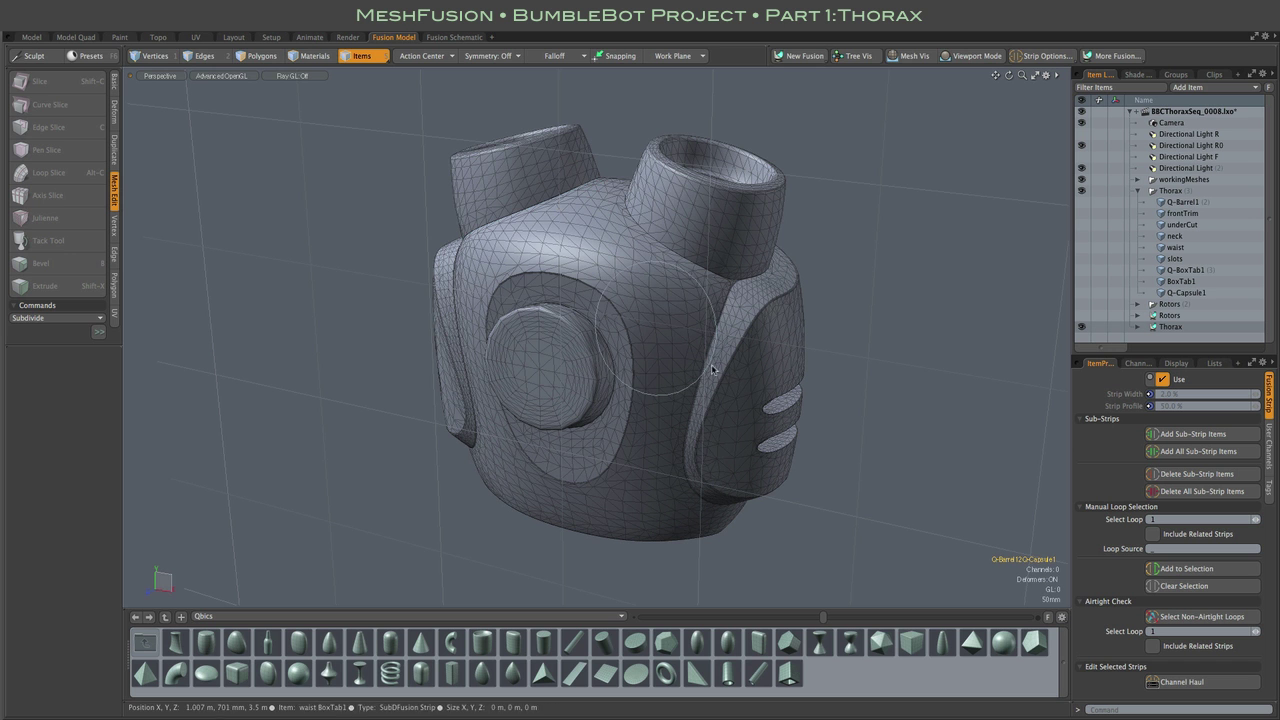
Select the sibling sub-strips around both upper barrels, link their width and profile, and set width to about 40% and profile to about 28%
alt+drag(694, 256, 843, 277)
right_click(670, 245)
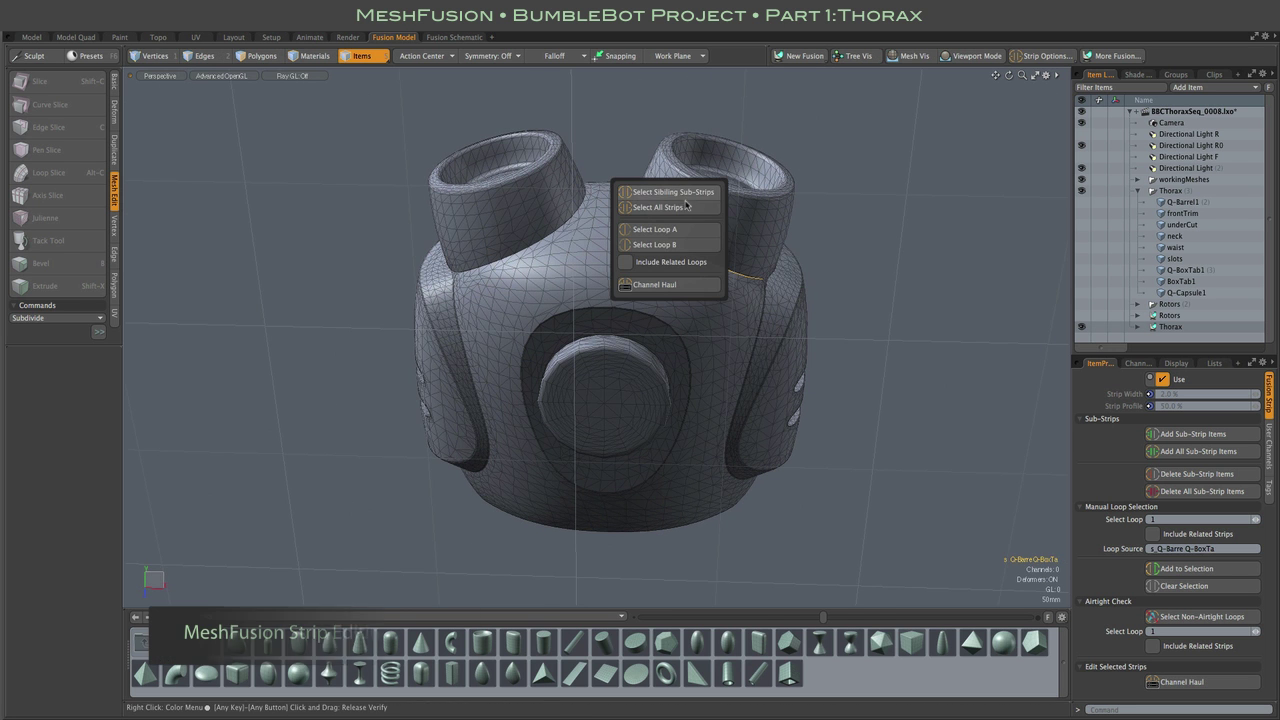
click(668, 288)
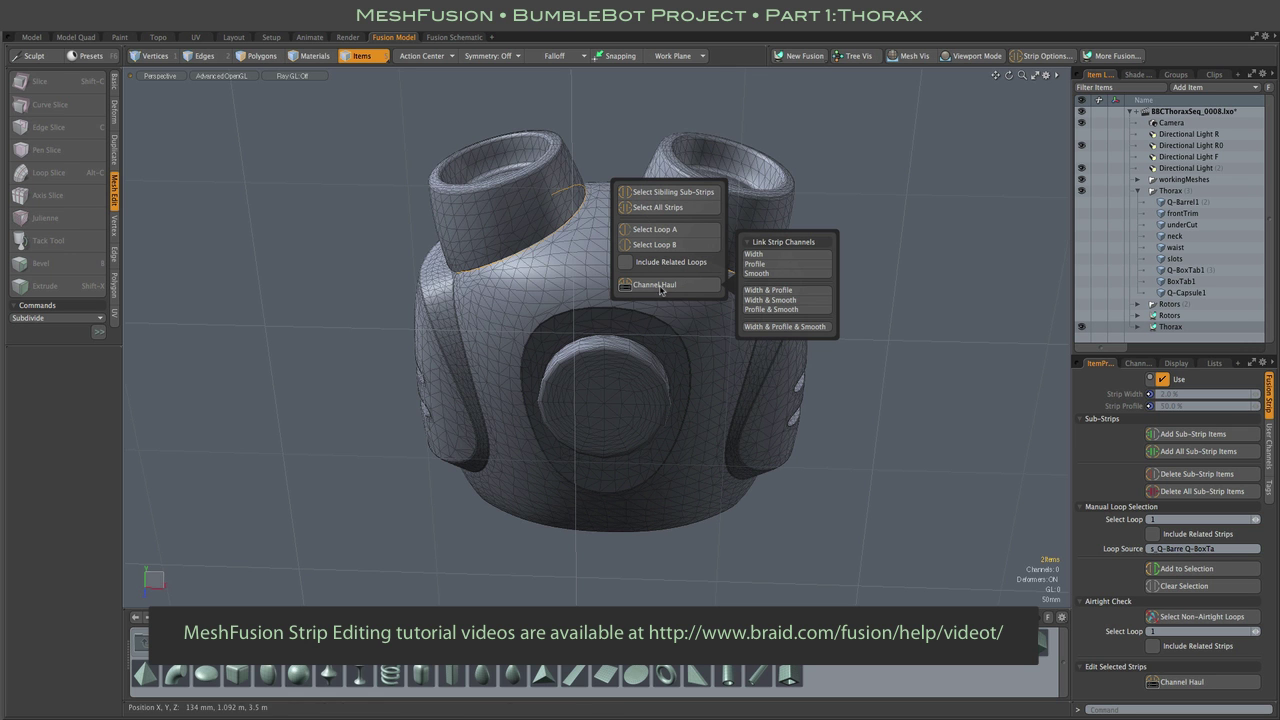
click(777, 294)
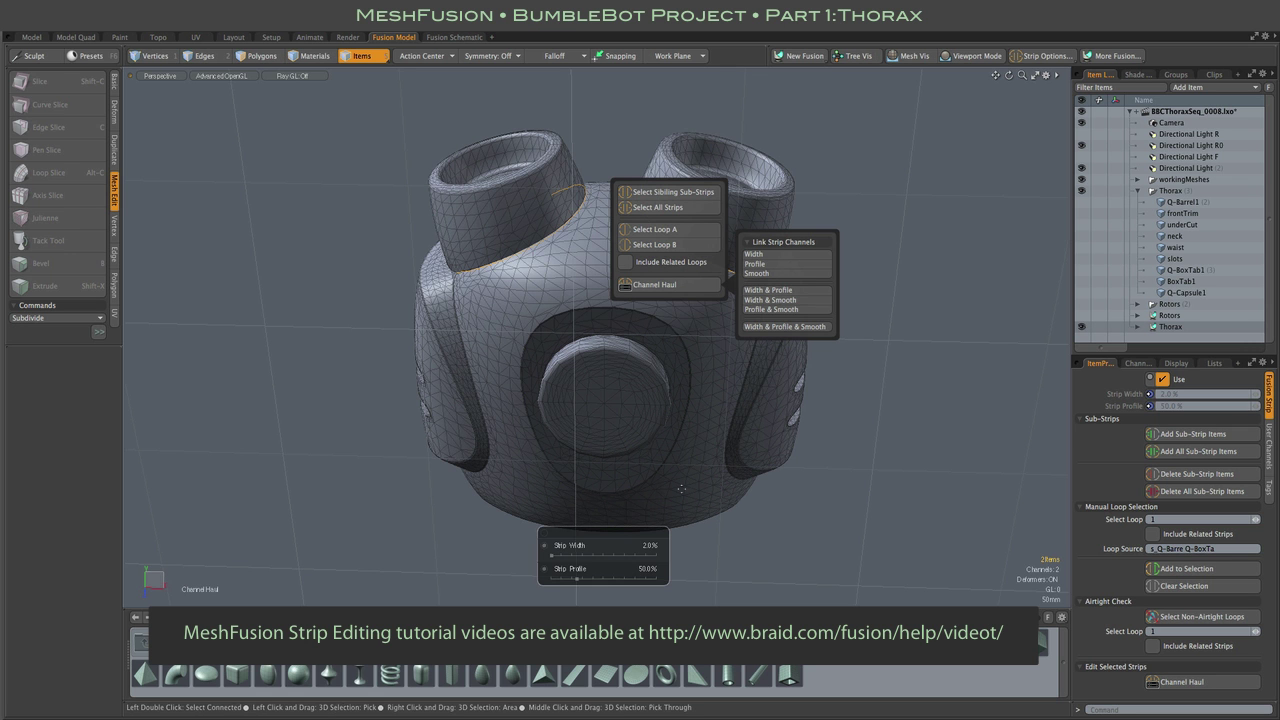
drag(777, 294, 797, 294)
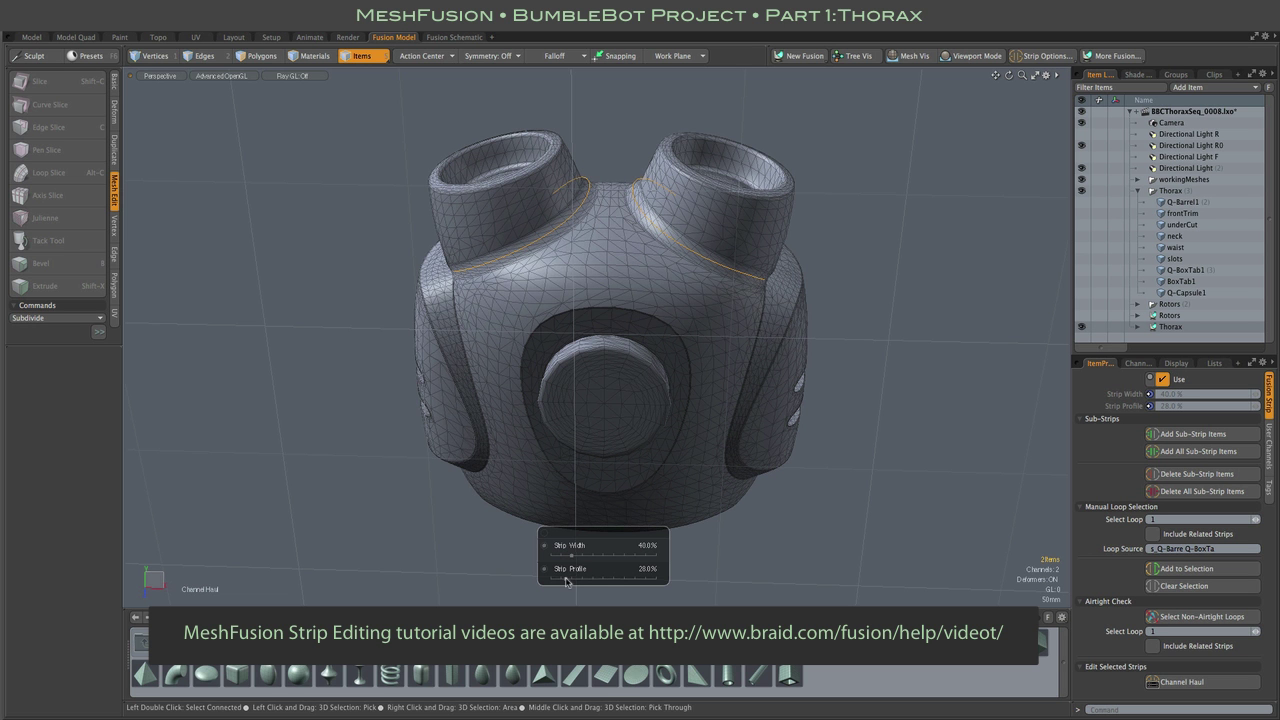
alt+drag(566, 582, 680, 550)
alt+drag(503, 224, 730, 375)
scroll(522, 281, down, 2)
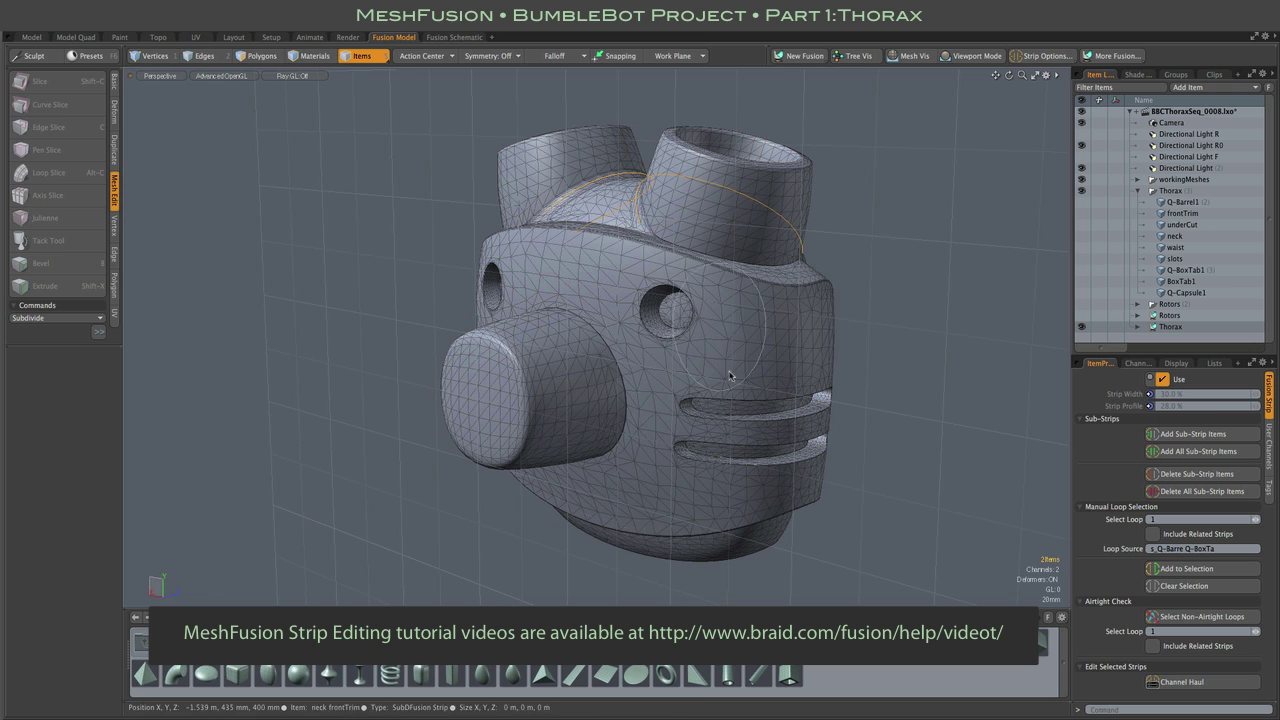
Widen the waist BoxTab1 strip around the base of the large protruding cylinder with a channel haul
click(620, 378)
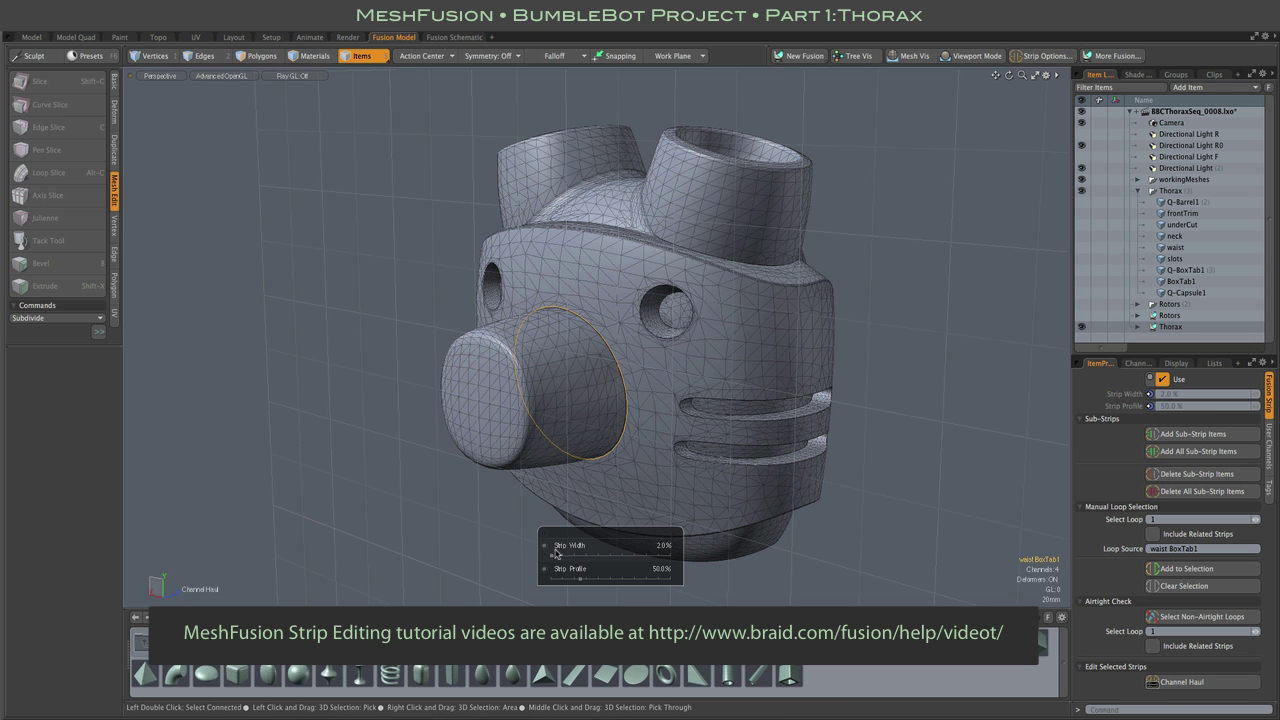
mouse_move(556, 553)
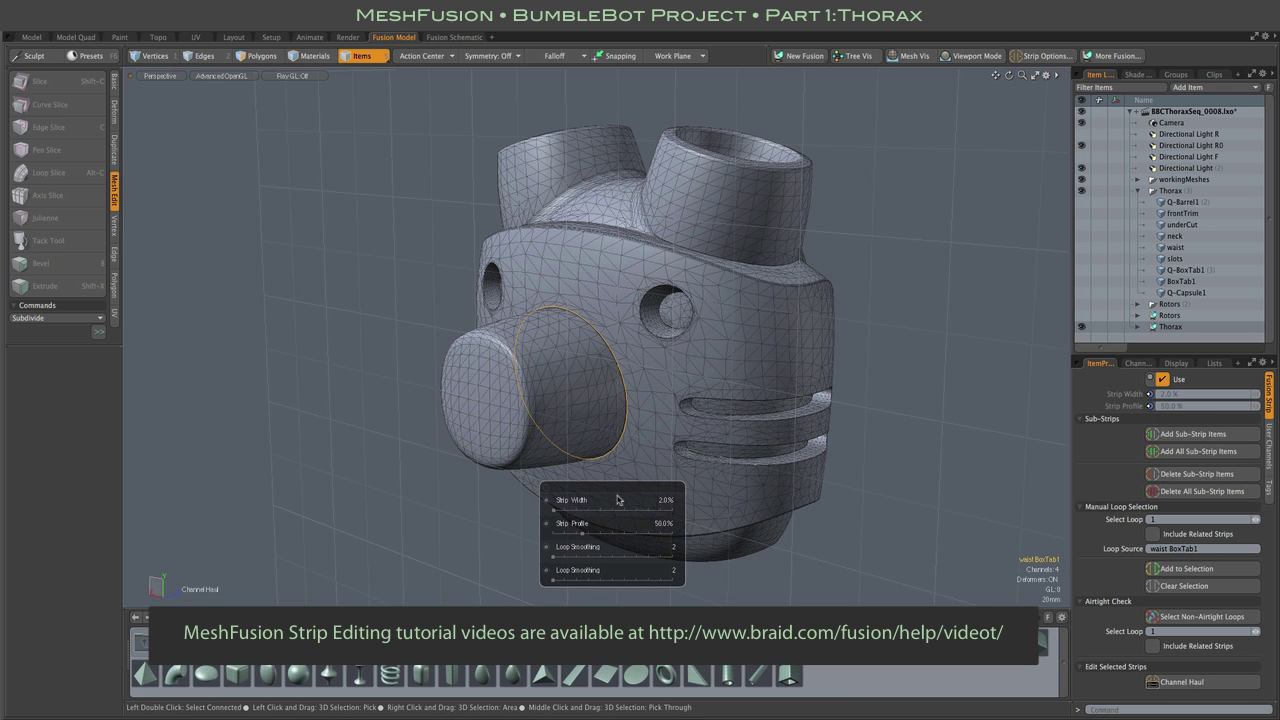
mouse_move(565, 516)
mouse_down()
mouse_move(588, 516)
mouse_move(562, 533)
mouse_up()
alt+drag(700, 380, 849, 416)
click(849, 416)
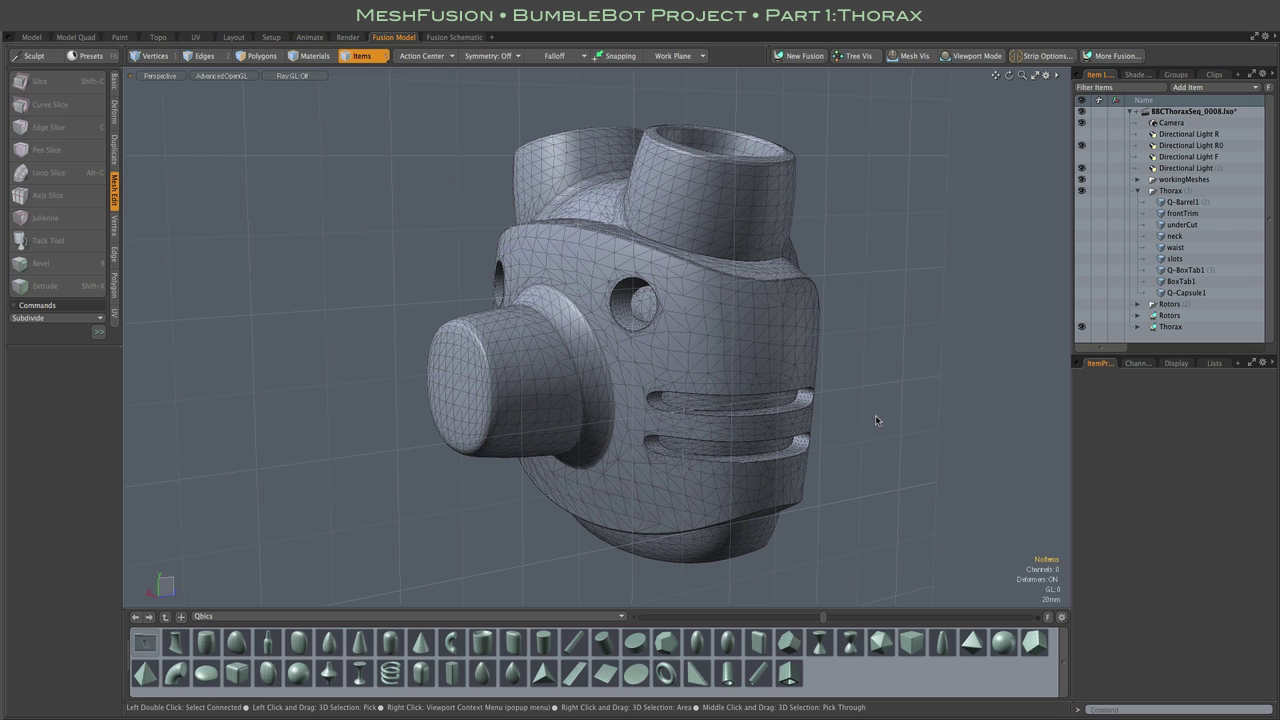
Preview the Thorax fusion at output SubD levels, and return it to working SubD levels
alt+drag(903, 349, 557, 200)
click(1170, 326)
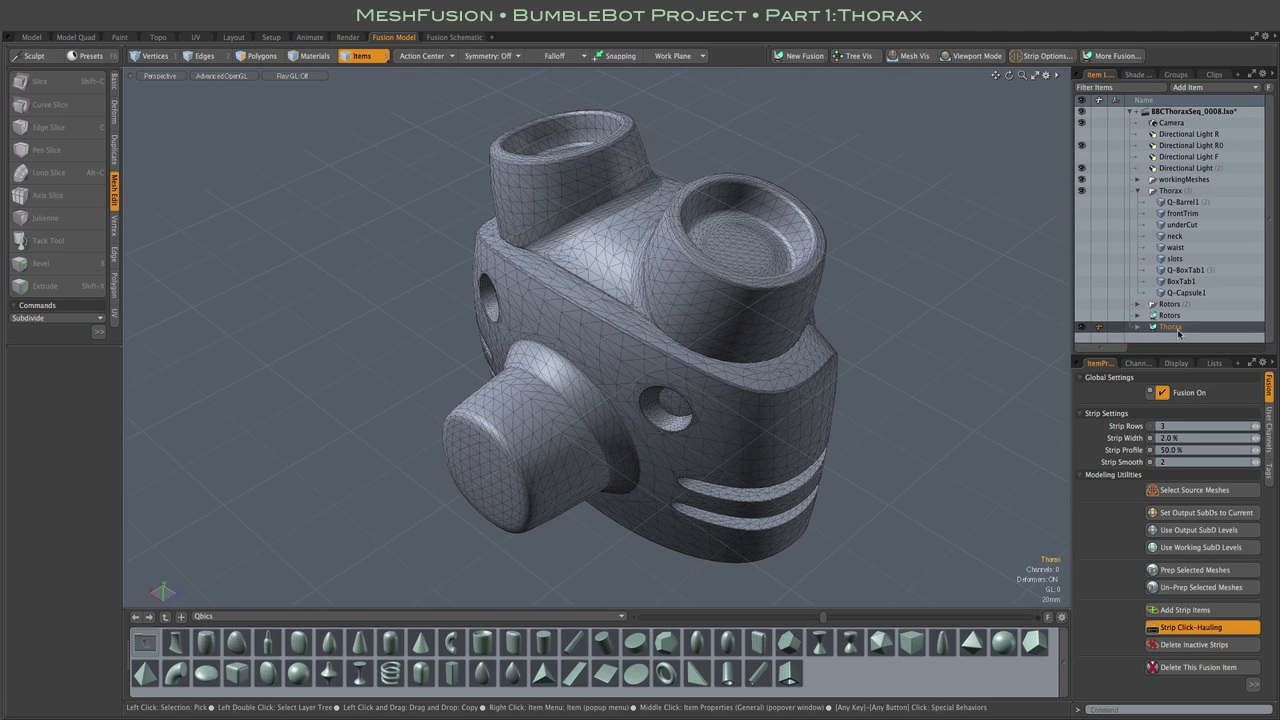
click(1200, 530)
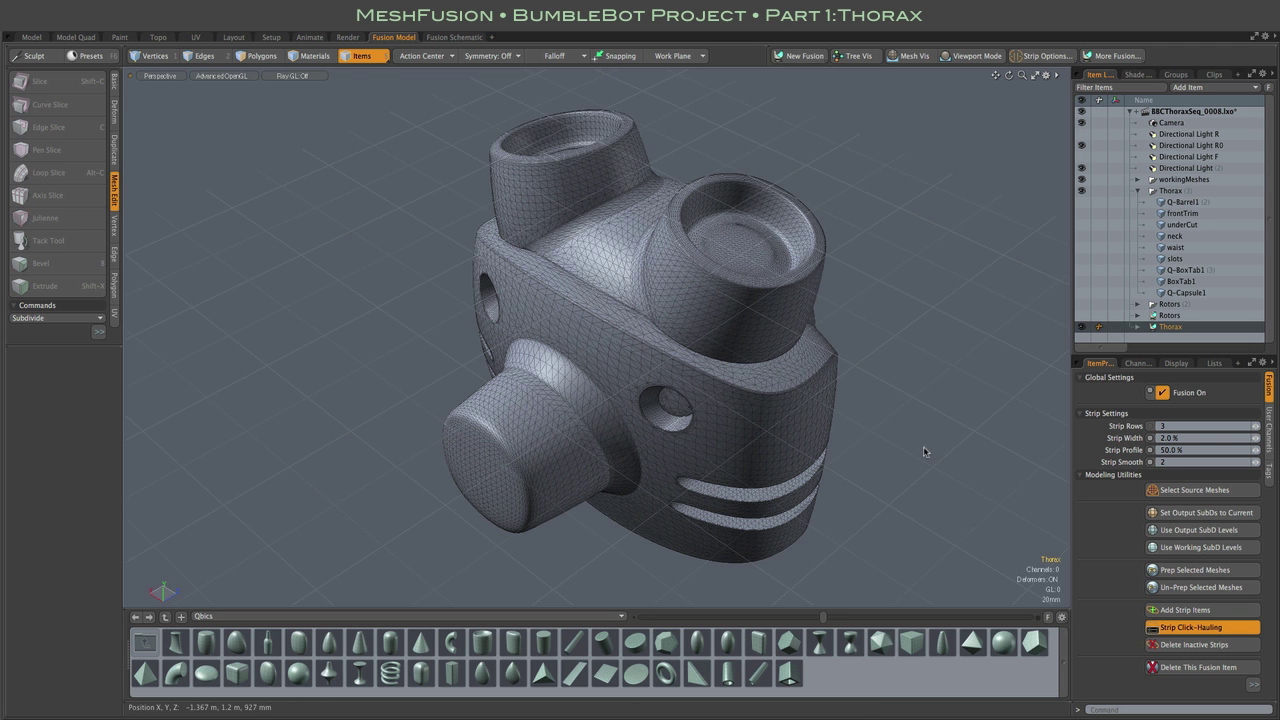
click(1200, 547)
Select the slots BoxTab1 strip with its sibling sub-strips and haul their Scale Width to about 295%
alt+drag(903, 456, 561, 321)
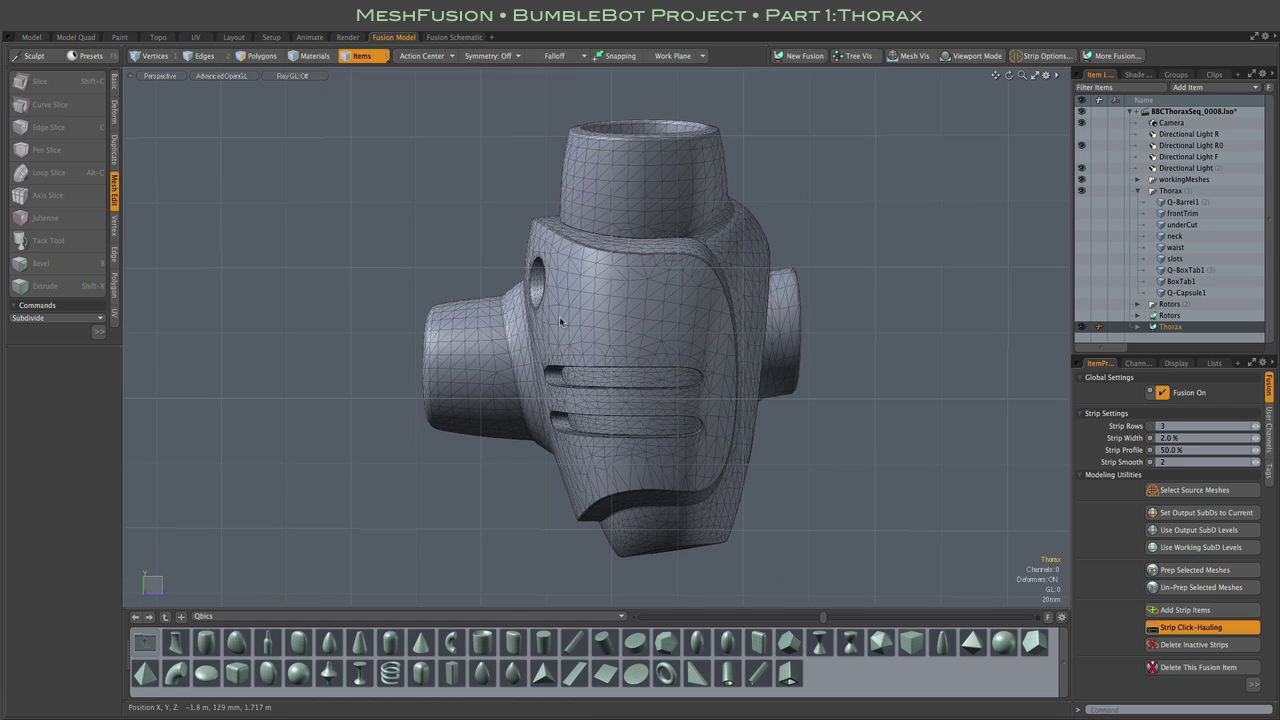
right_click(641, 375)
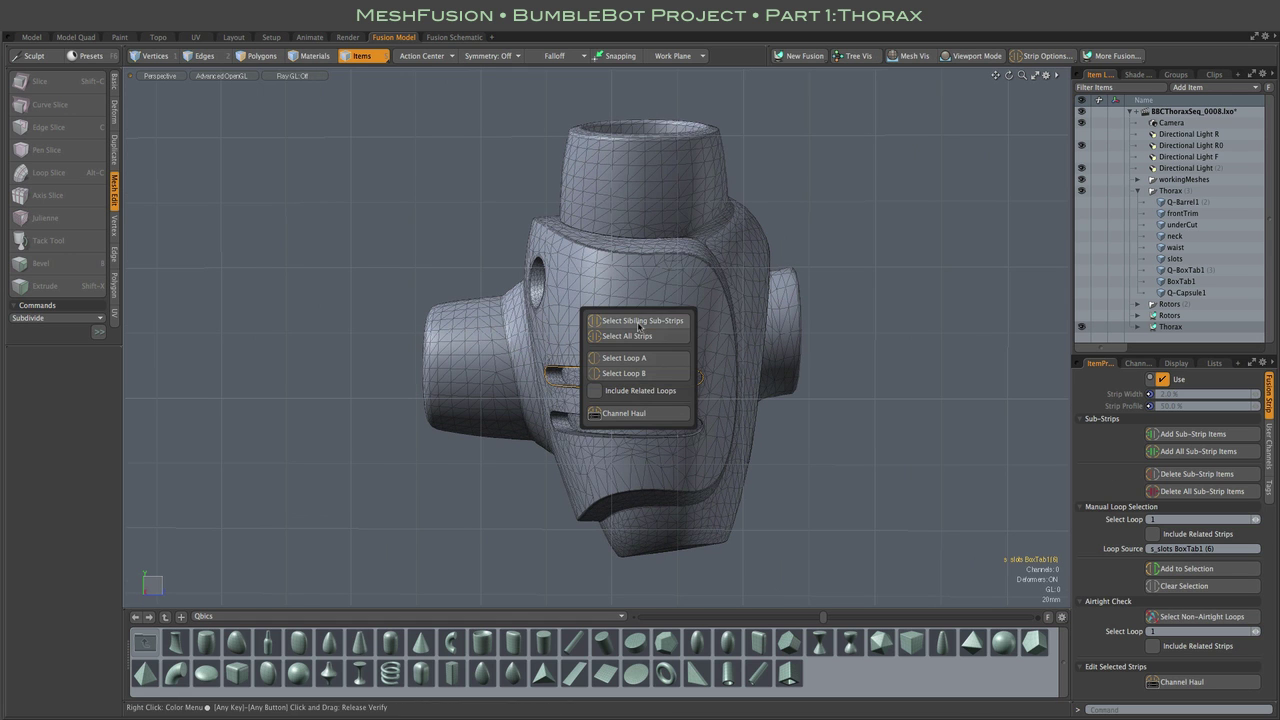
alt+drag(846, 423, 945, 395)
right_click(730, 380)
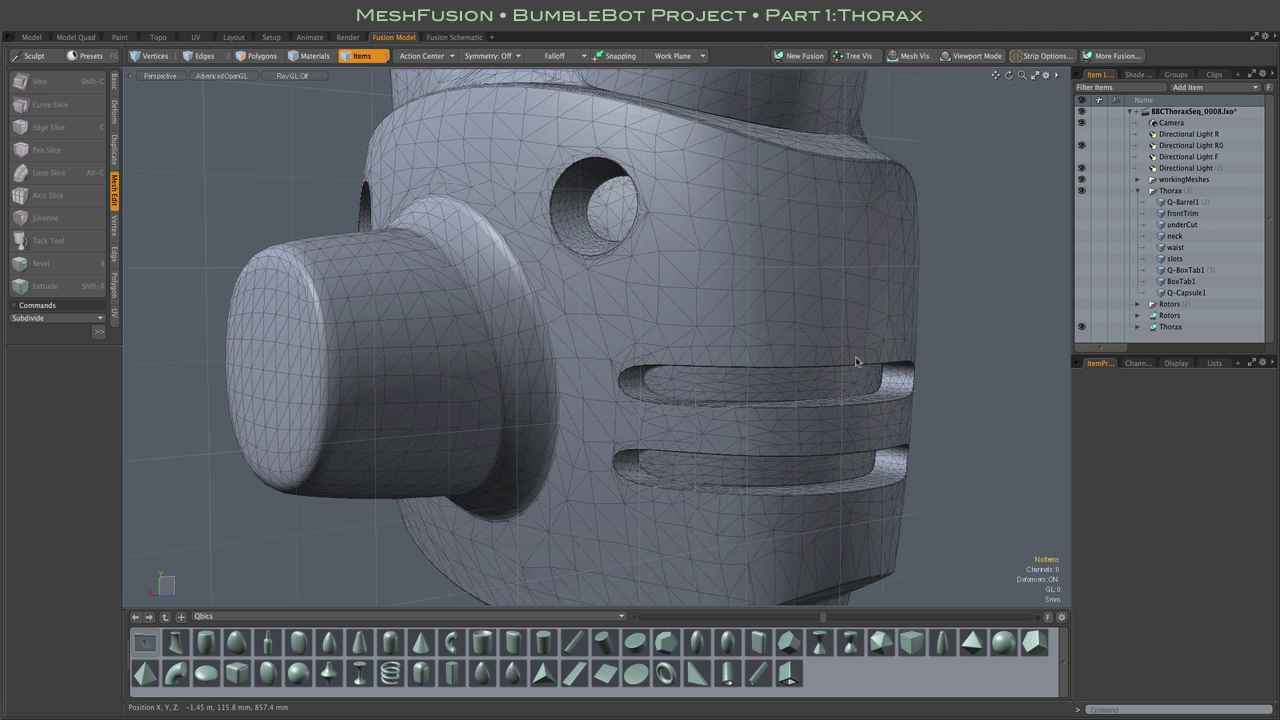
click(981, 367)
double_click(622, 371)
click(630, 324)
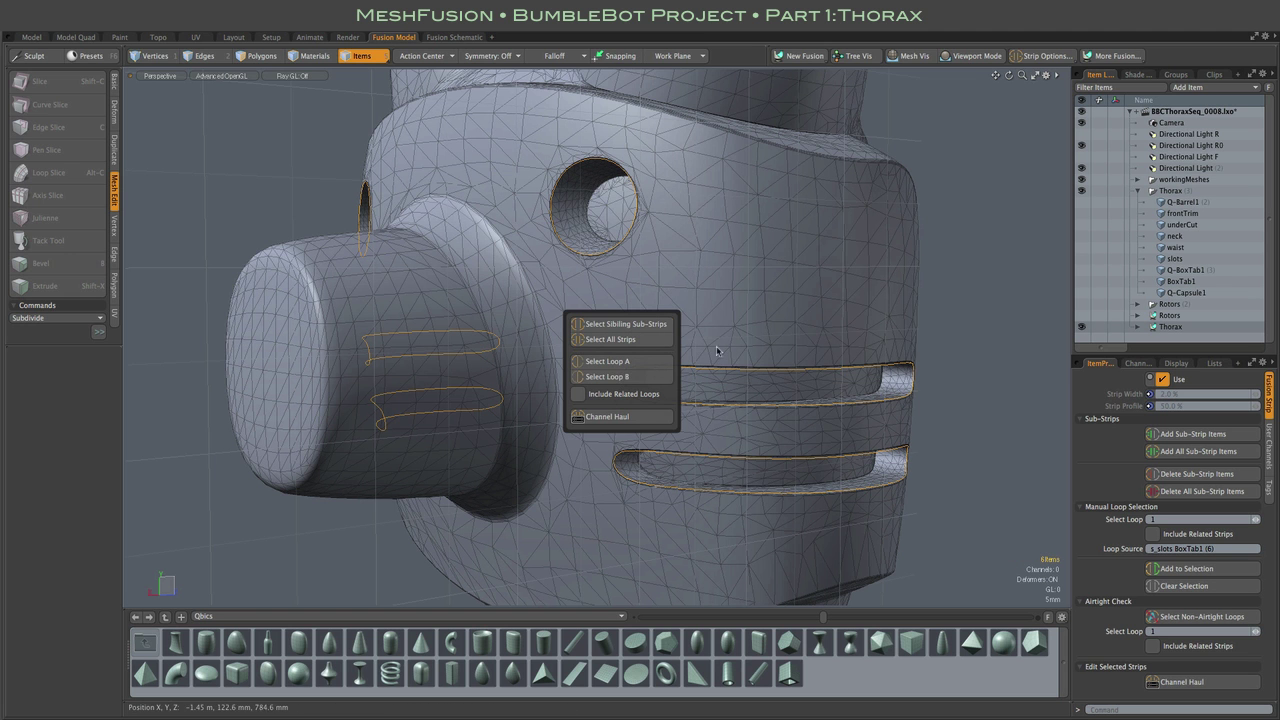
click(617, 418)
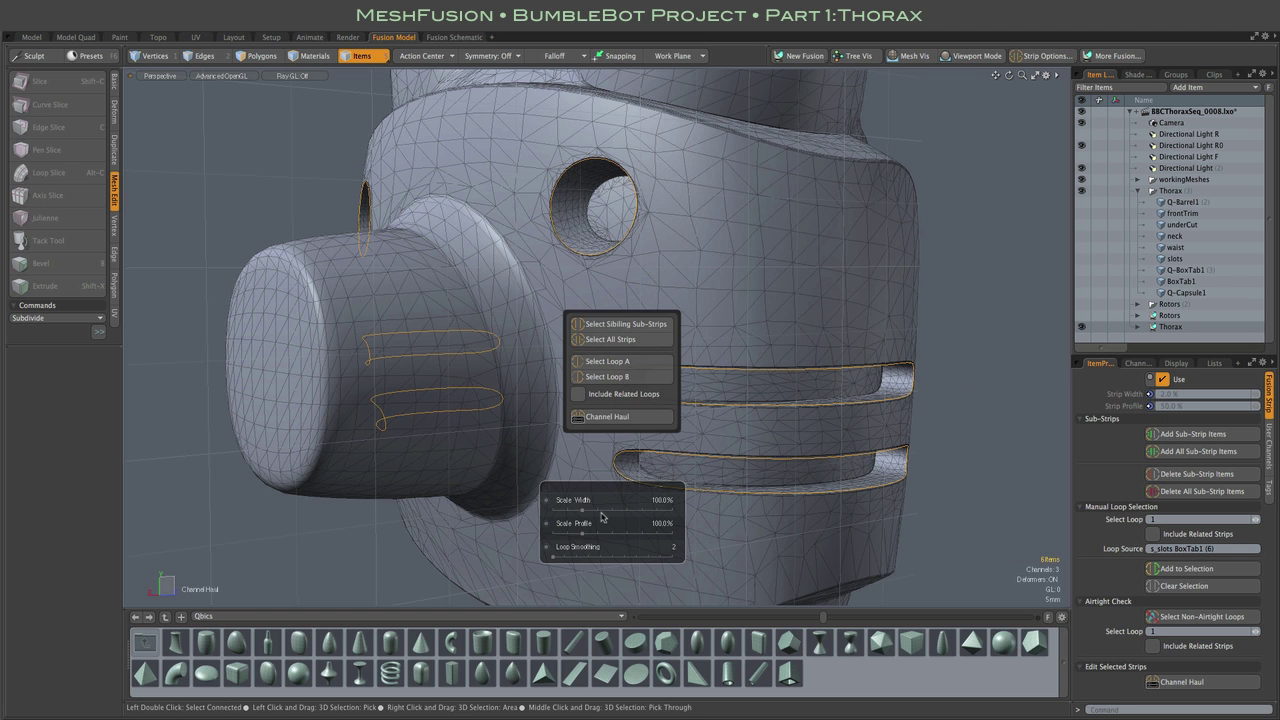
drag(617, 510, 651, 515)
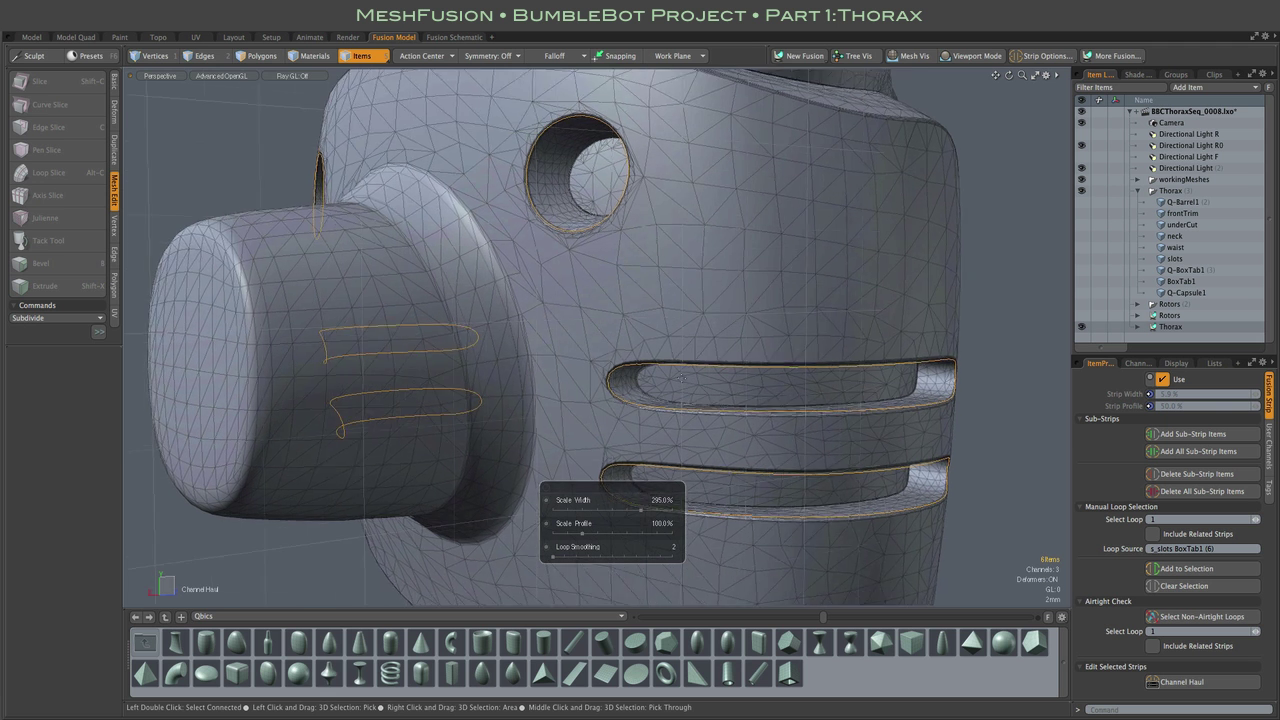
Fine-tune the slots BoxTab1 strip's width and profile scale with the channel haul
drag(581, 533, 567, 536)
drag(637, 516, 655, 516)
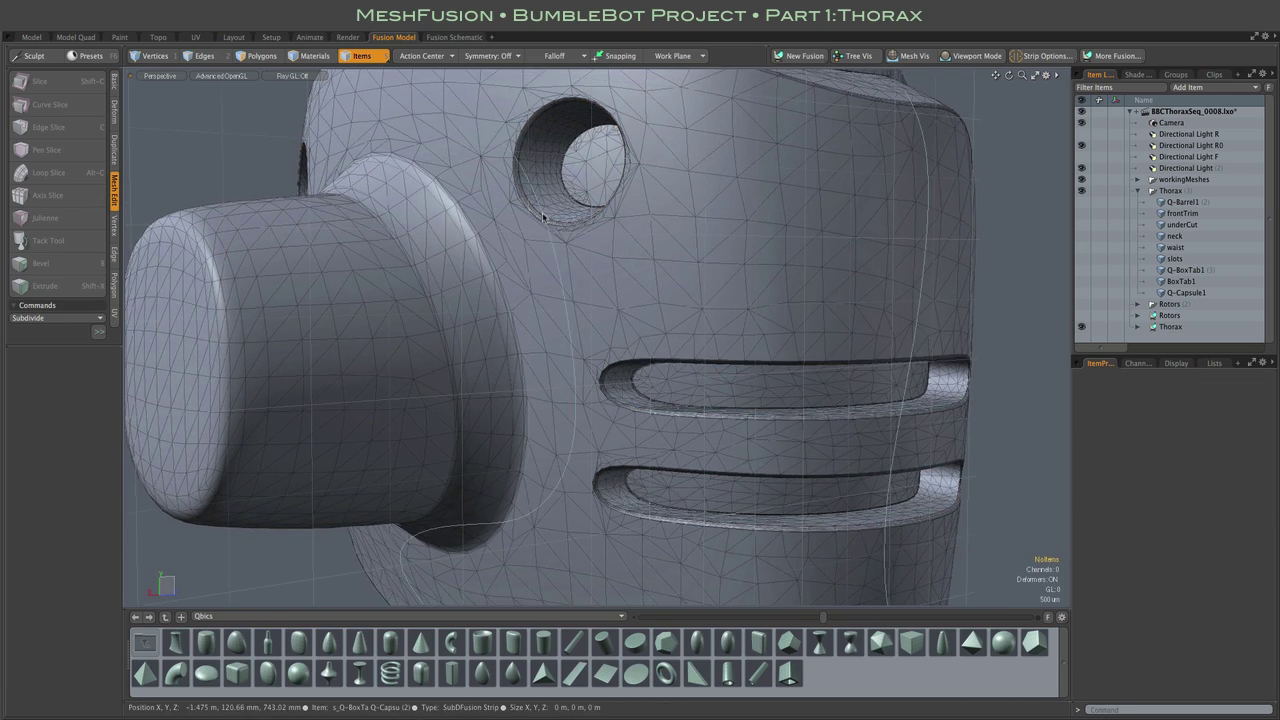
Select the sibling Q-Barrel Q-Capsule sub-strips along the thorax's upper edge, link their width and profile, and haul both
alt+drag(633, 392, 720, 340)
scroll(628, 403, down, 5)
right_click(709, 314)
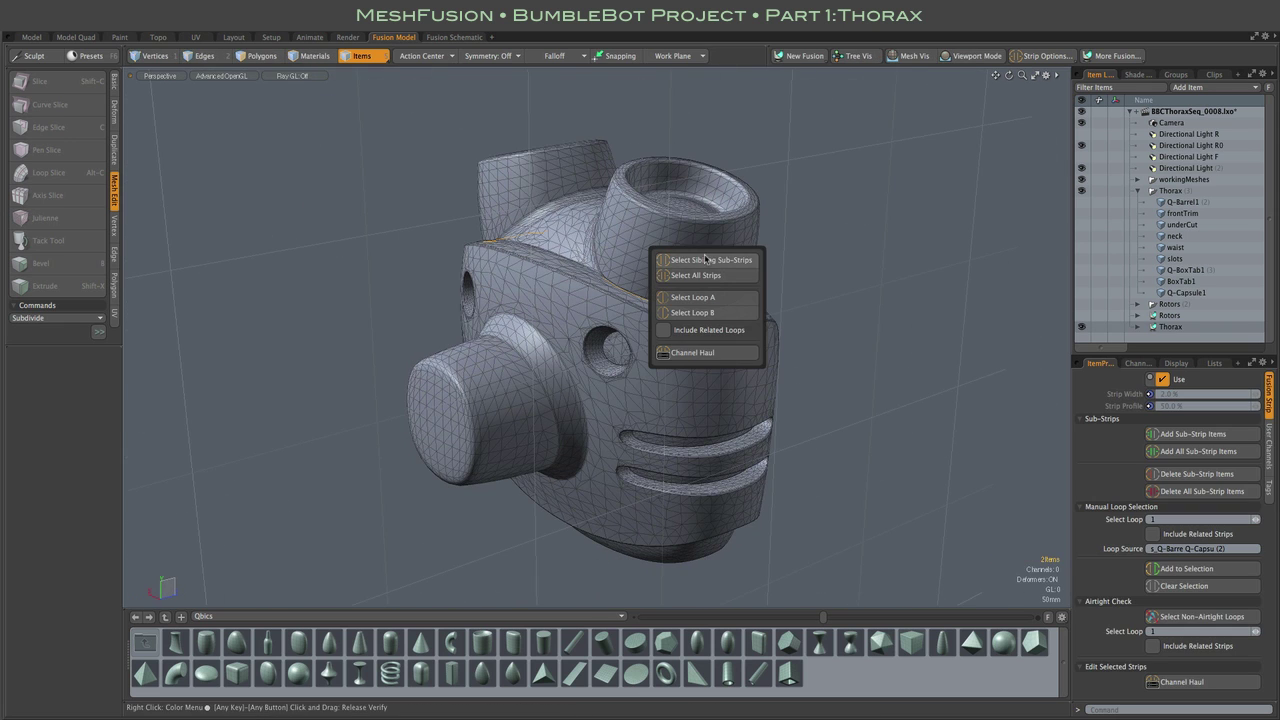
click(714, 354)
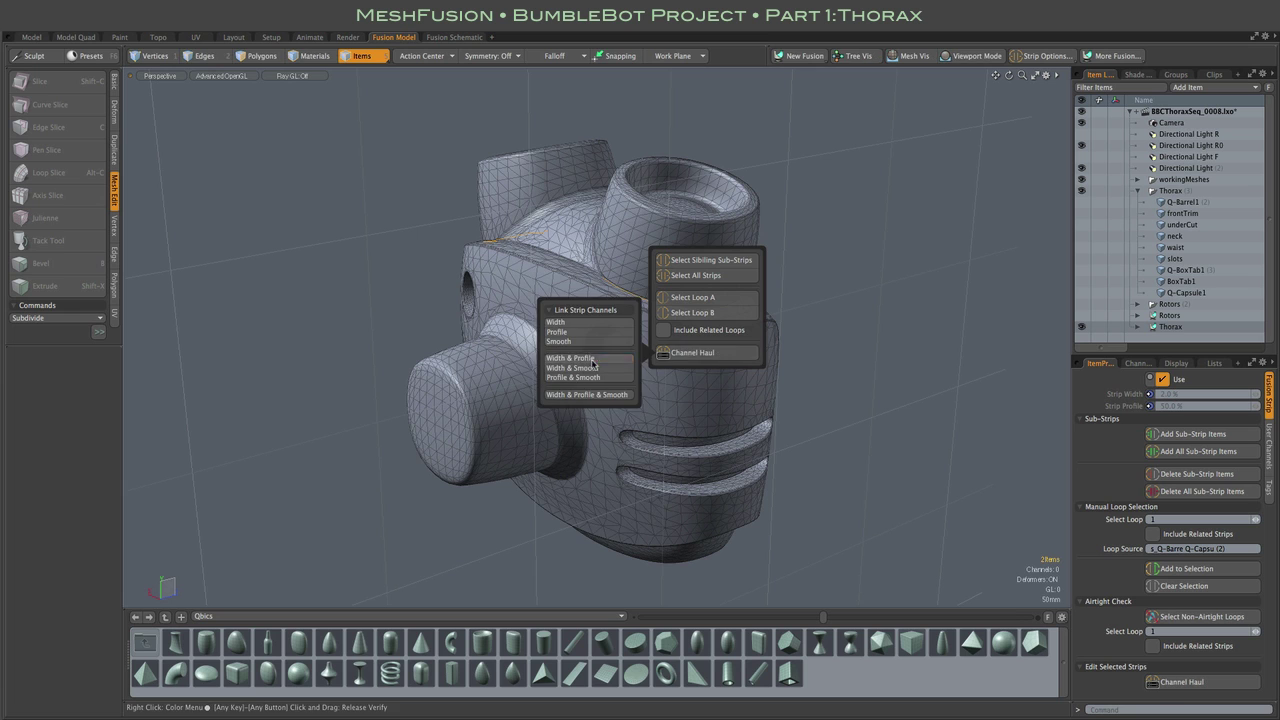
drag(571, 513, 559, 513)
Select the neck frontTrim strip at the base of the protruding neck cylinder, widen it, and haul its Strip Profile to about 74%
scroll(665, 325, up, 5)
alt+drag(895, 208, 810, 178)
click(726, 285)
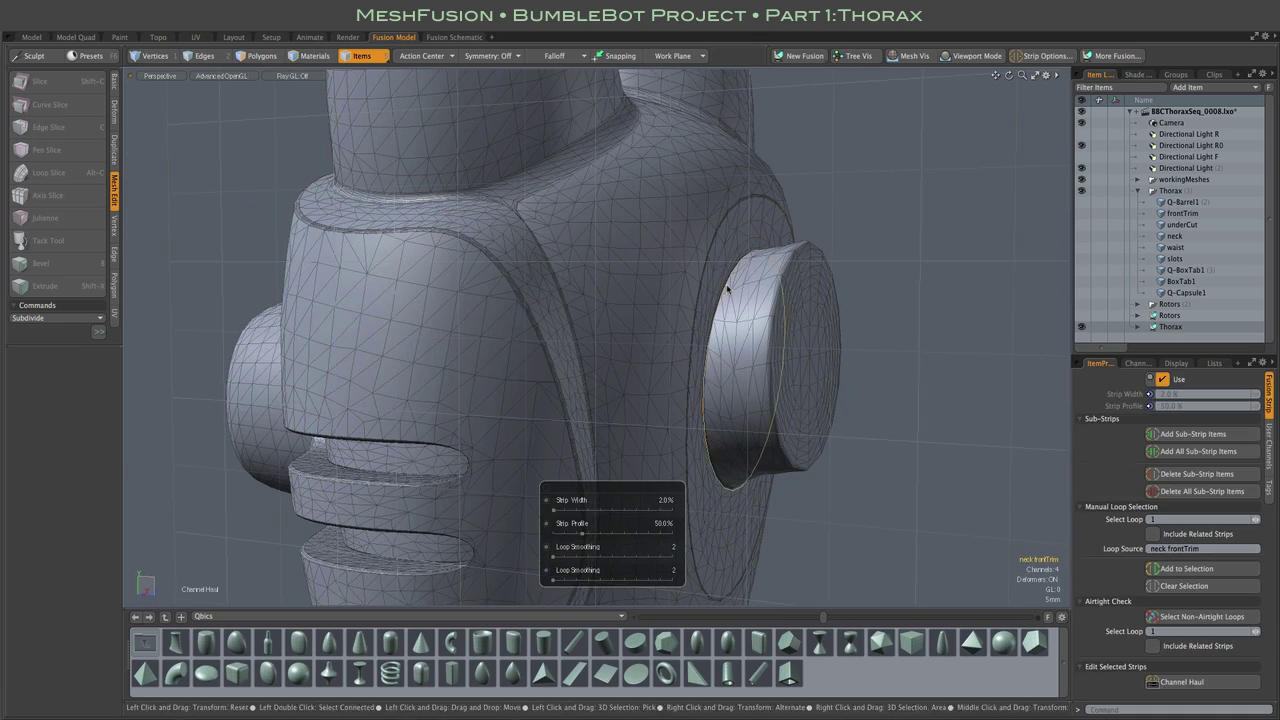
drag(555, 511, 598, 537)
Select the Thorax fusion item and switch its source meshes to output SubD levels
alt+drag(828, 407, 665, 362)
scroll(665, 363, down, 5)
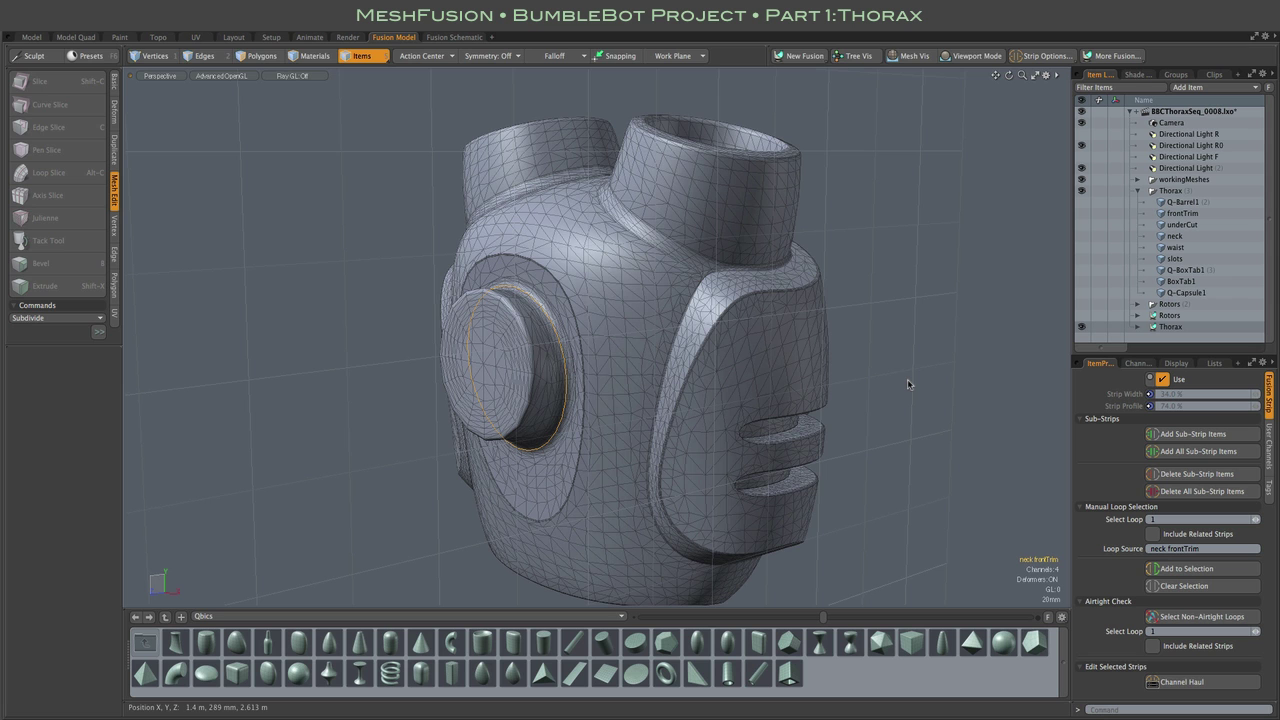
alt+drag(907, 384, 460, 330)
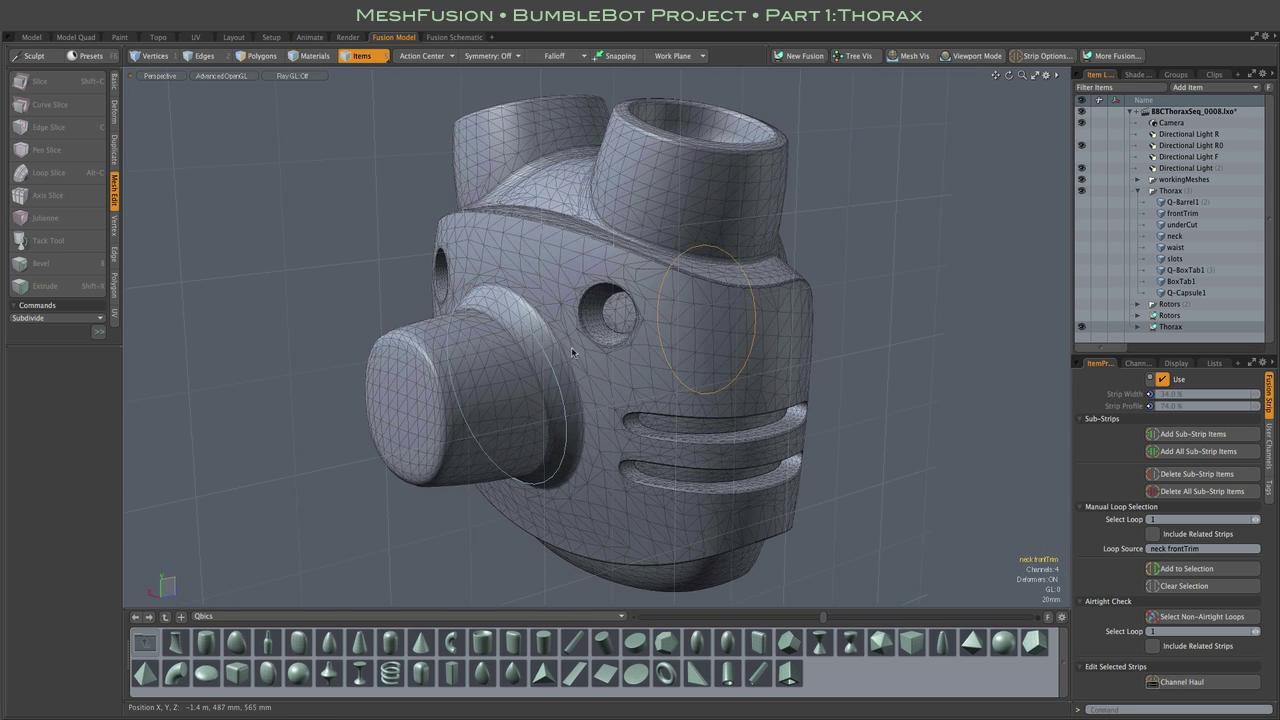
click(700, 330)
click(1196, 531)
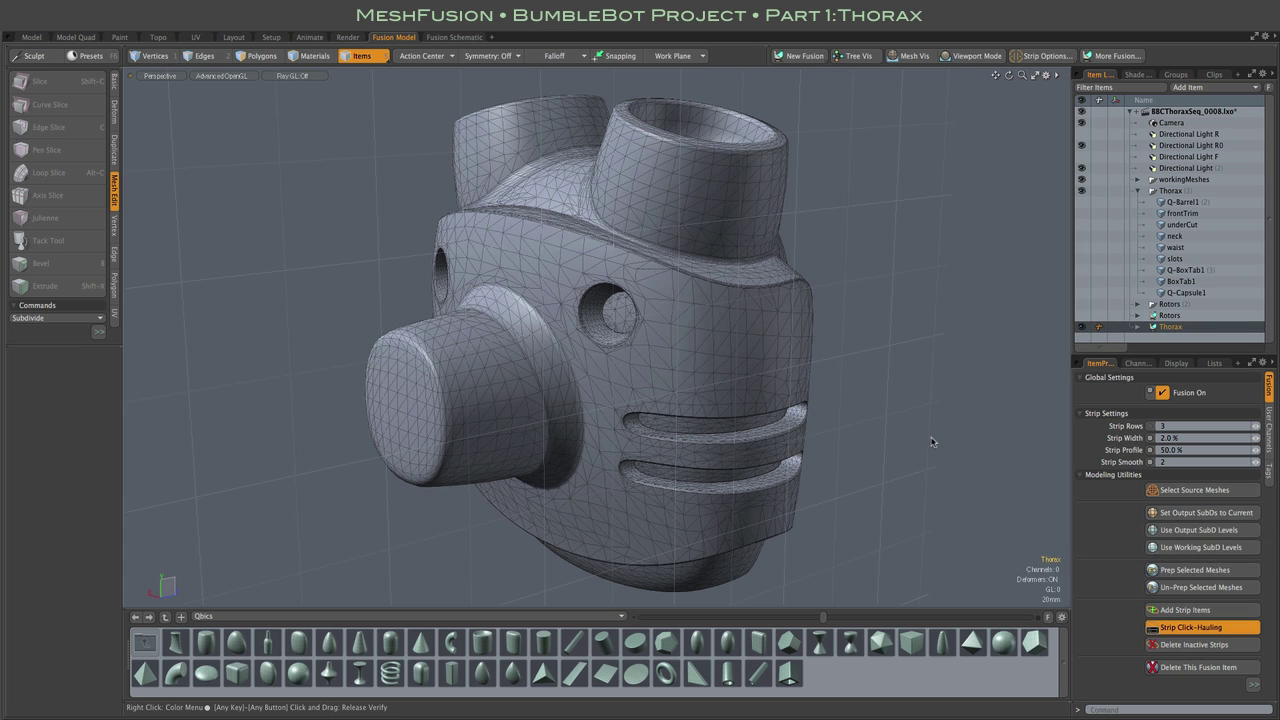
alt+drag(934, 446, 965, 436)
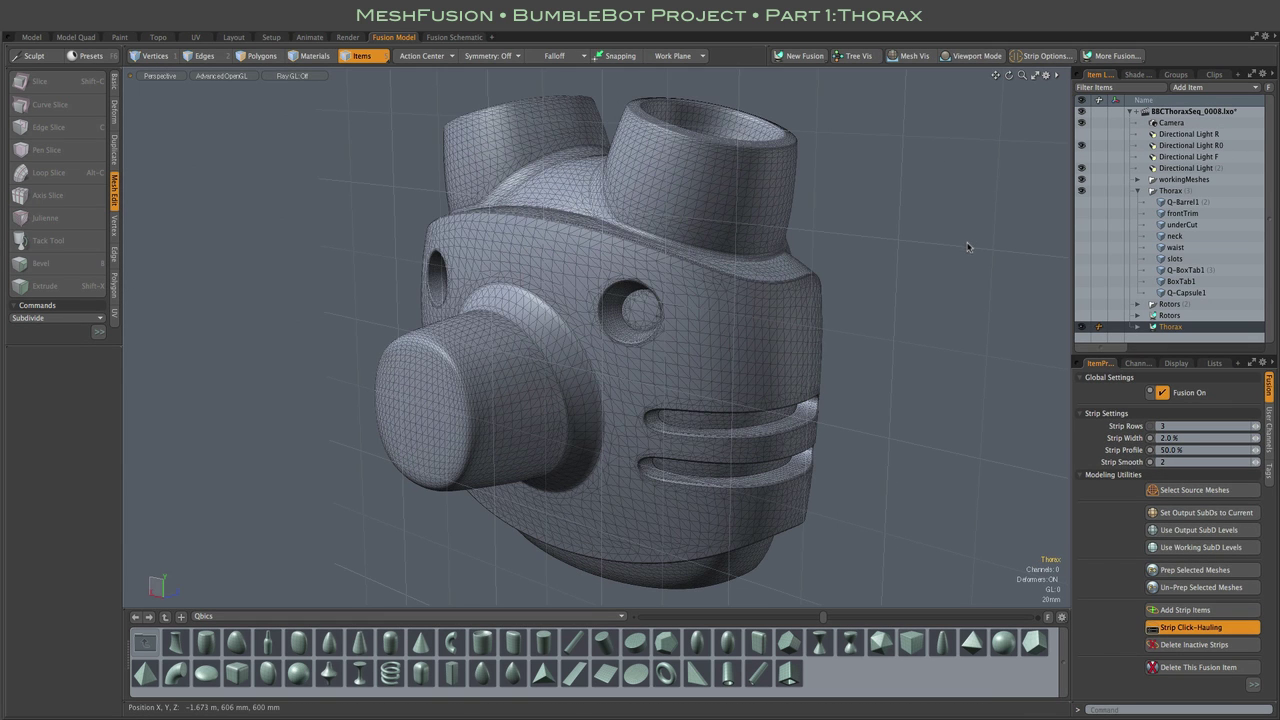
alt+drag(962, 241, 1058, 208)
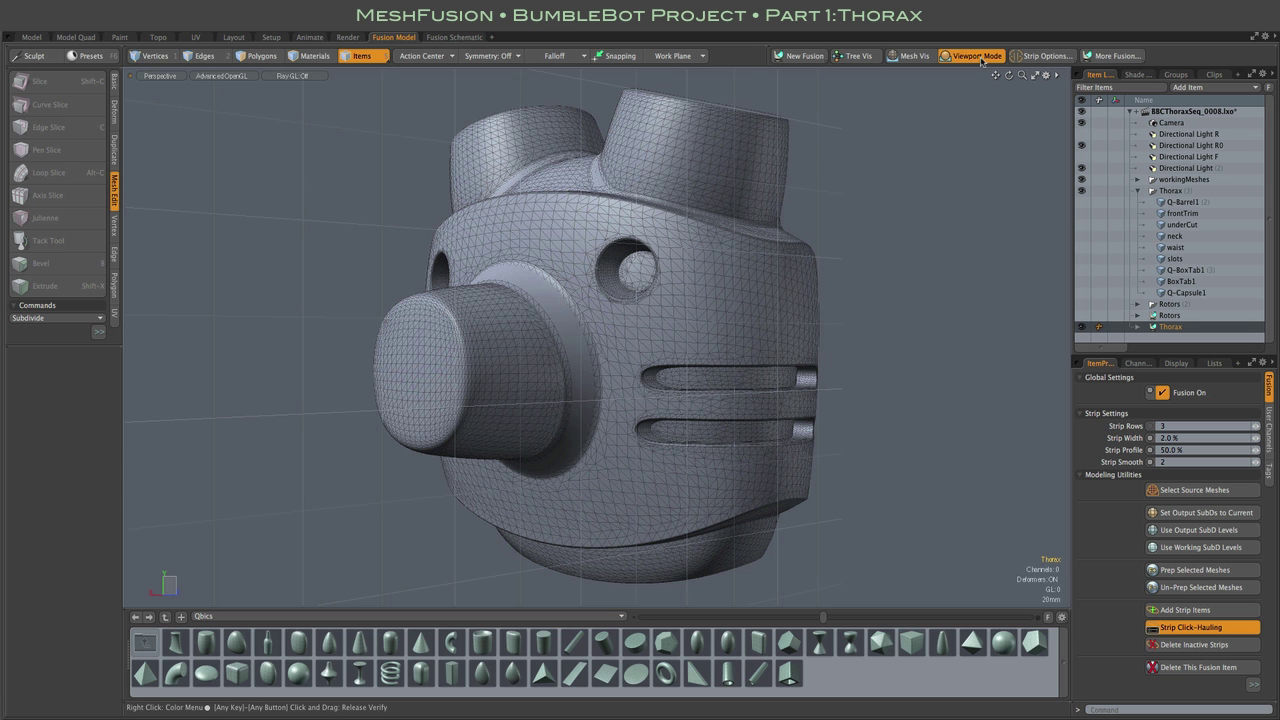
Deselect the Thorax, hide the viewport wireframe, and examine the smooth shaded model from several angles
click(994, 135)
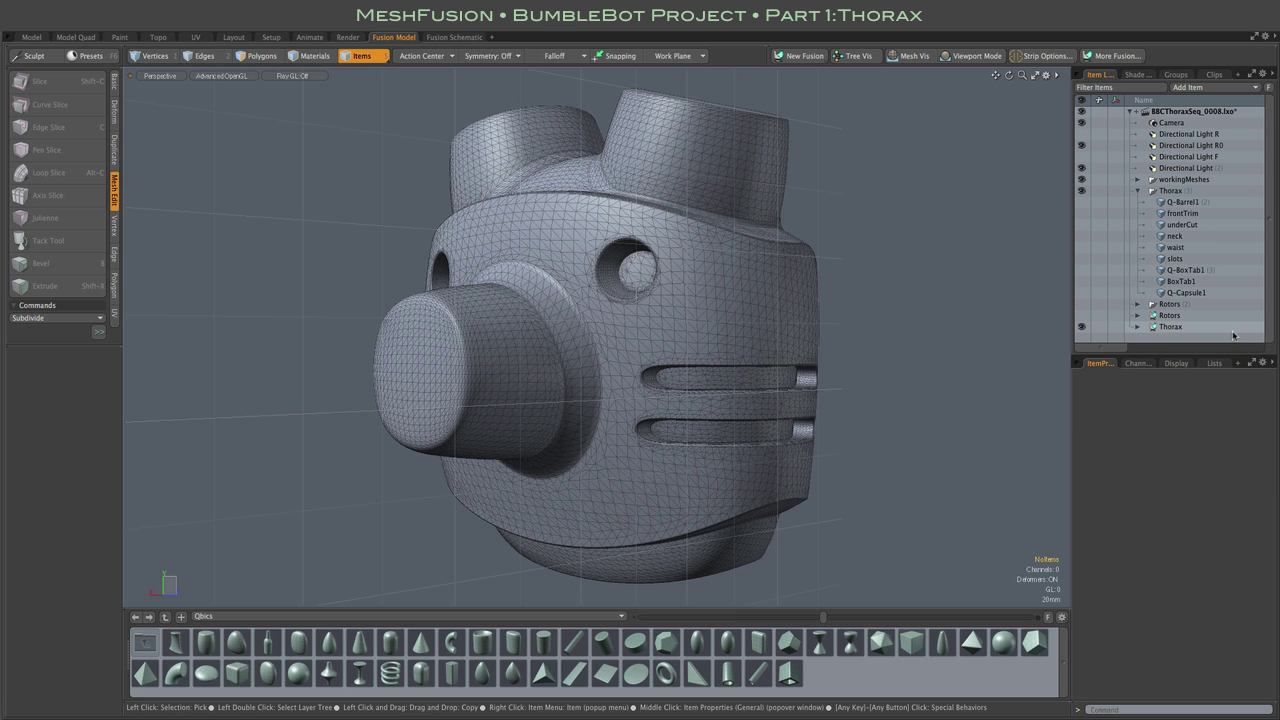
click(971, 58)
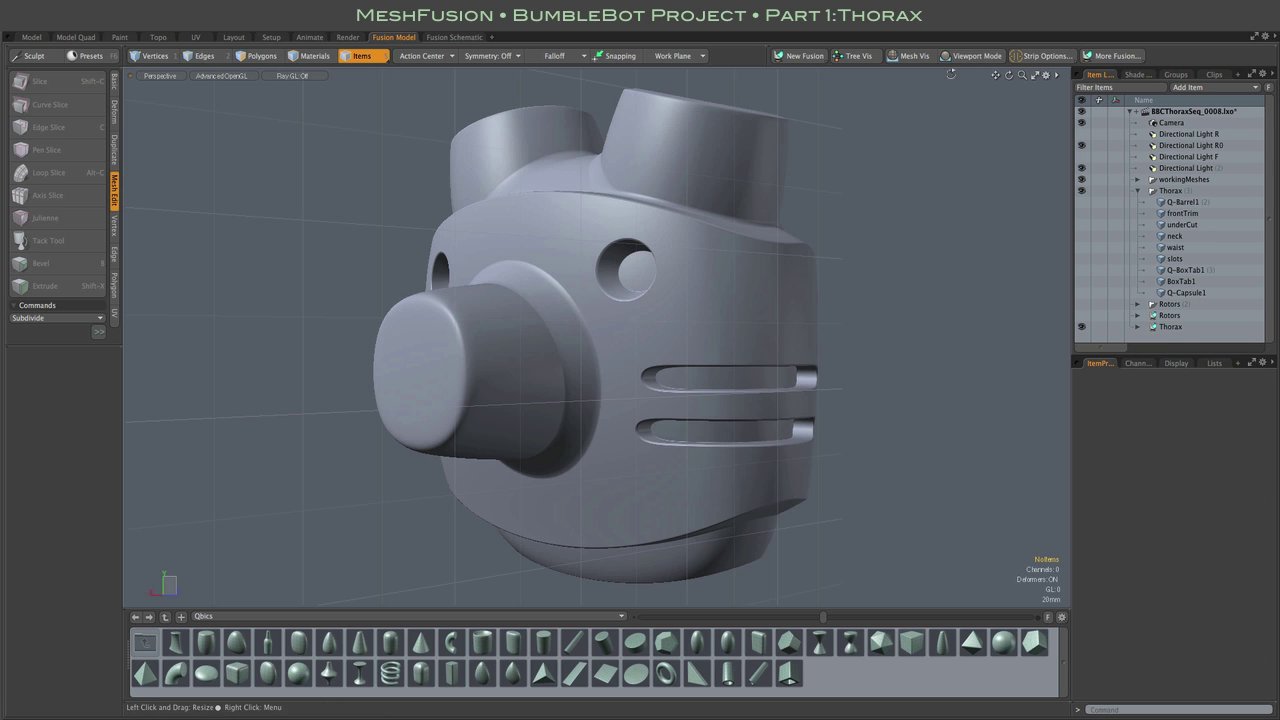
mouse_move(944, 113)
alt+mouse_down()
mouse_move(840, 177)
mouse_move(619, 93)
mouse_move(950, 116)
alt+mouse_up()
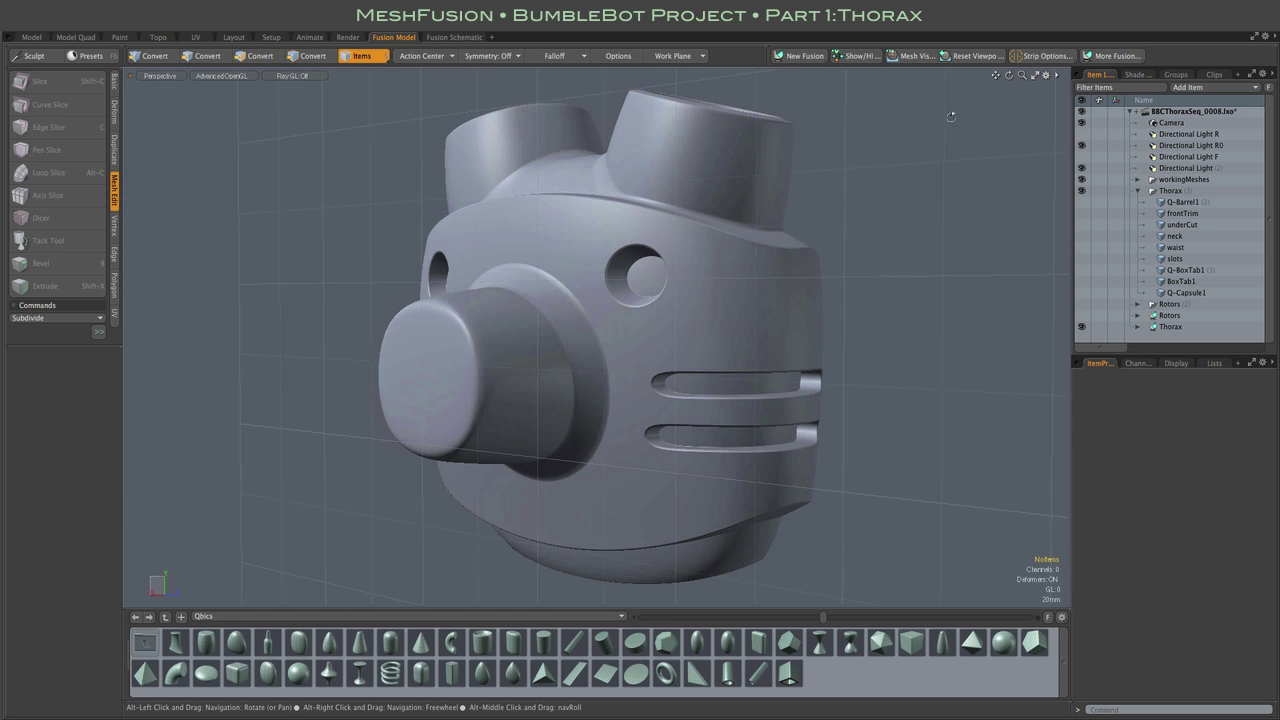
alt+drag(713, 310, 861, 276)
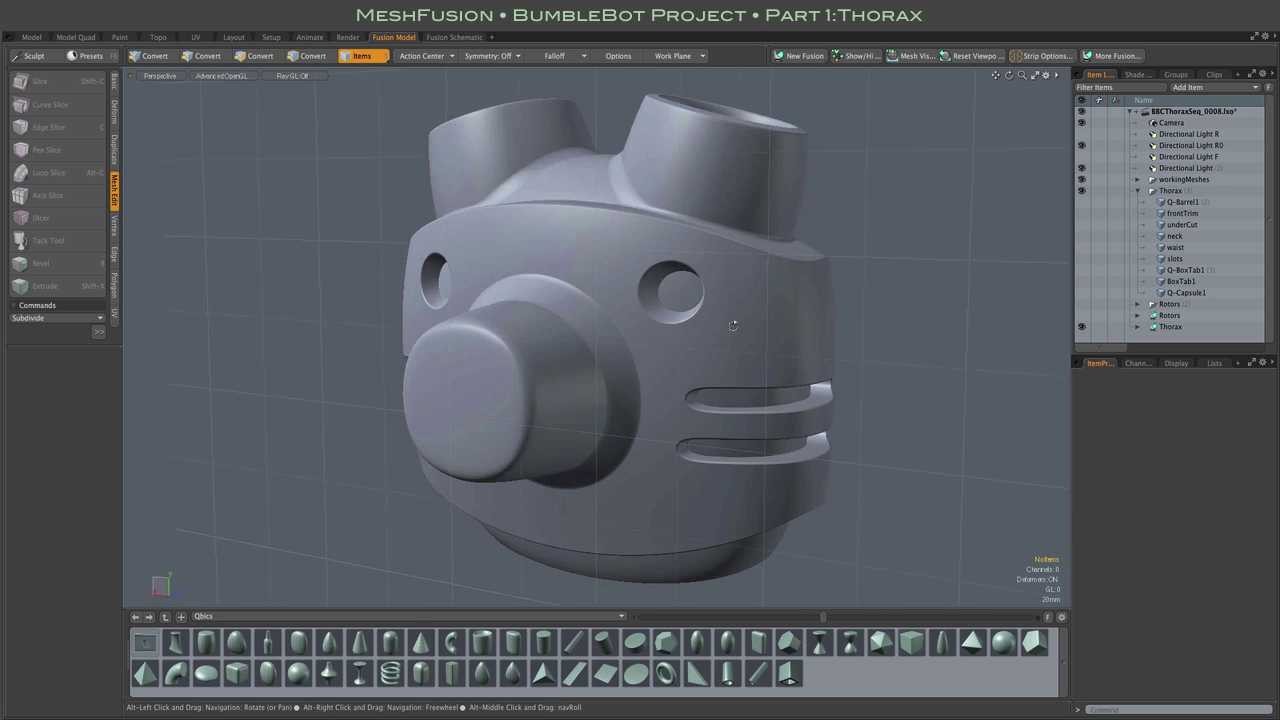
alt+drag(701, 314, 790, 384)
alt+drag(722, 321, 854, 213)
alt+drag(559, 300, 689, 257)
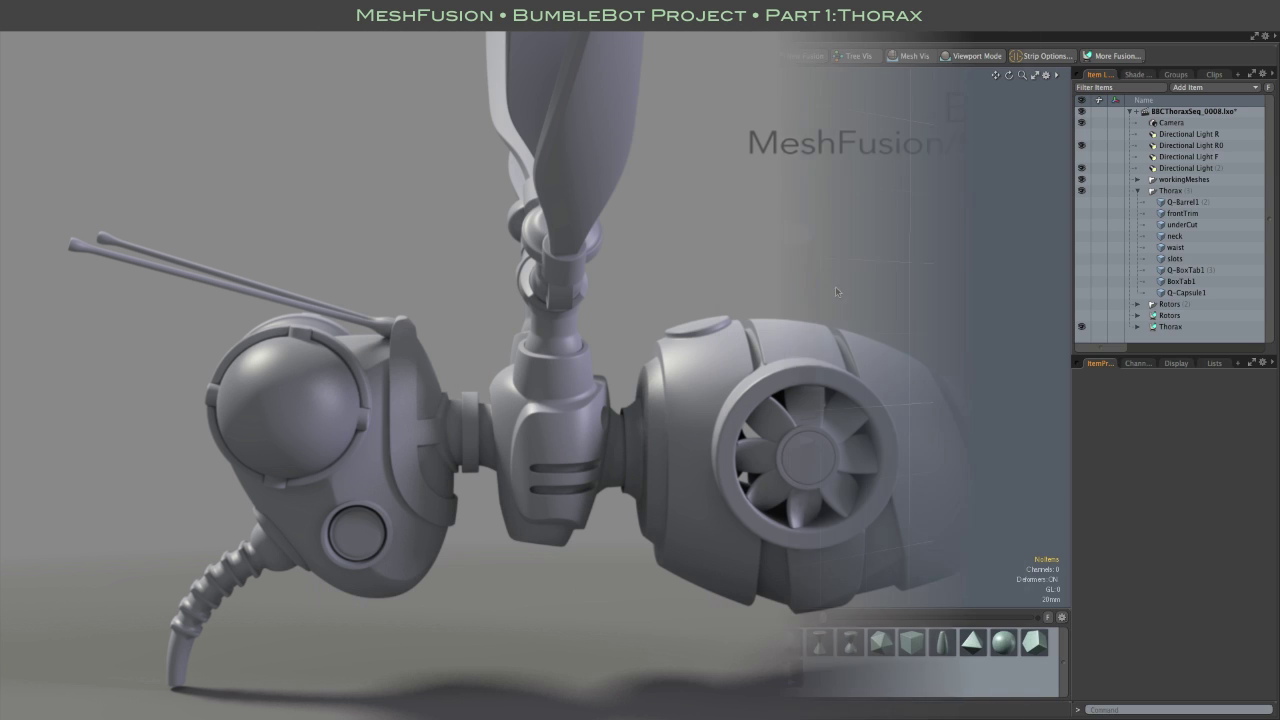